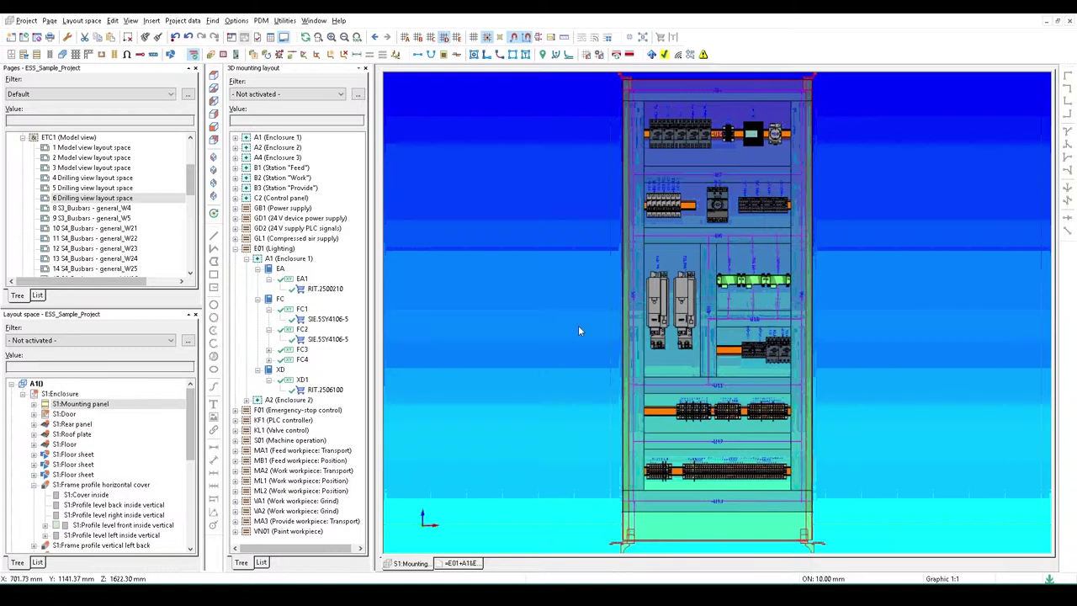
- Turn on the drilling view display and confirm it is checked under View > Drilling view
middle_click_drag(553, 267, 507, 294)
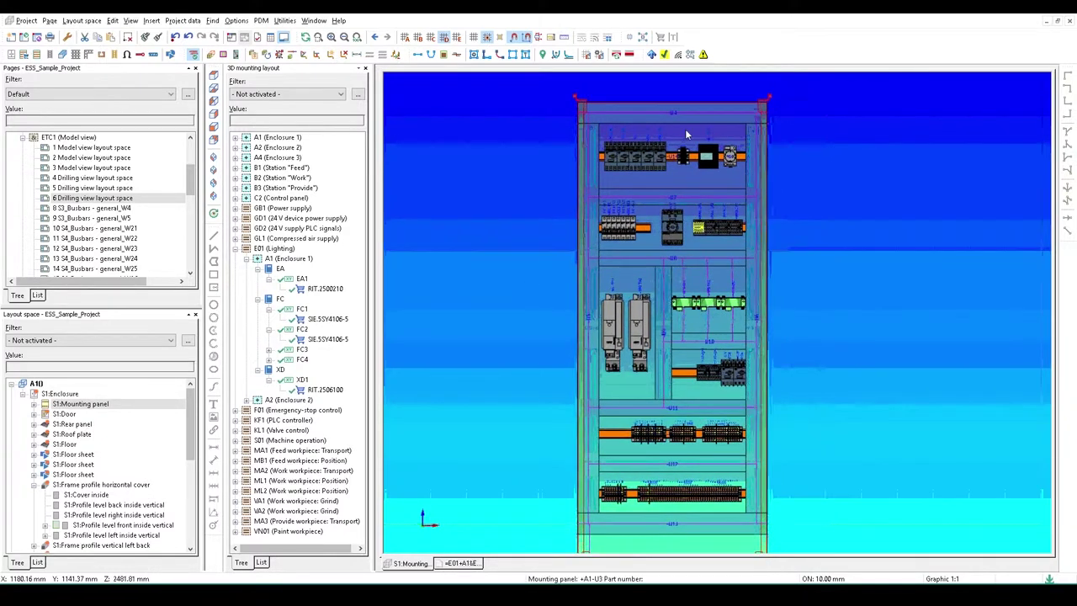
scroll(644, 248, "up", 2)
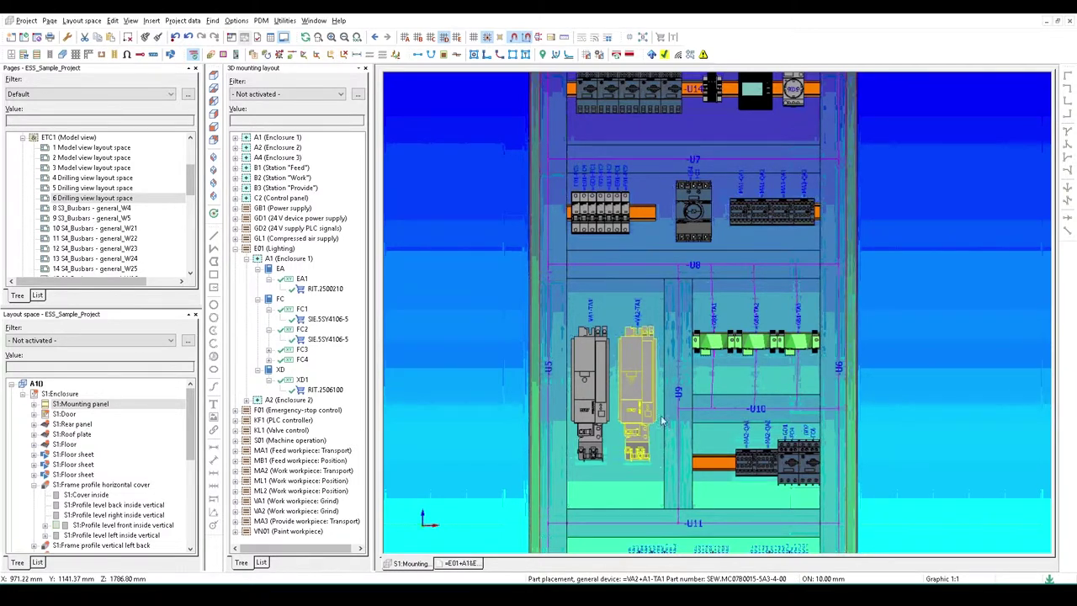
left_click(691, 56)
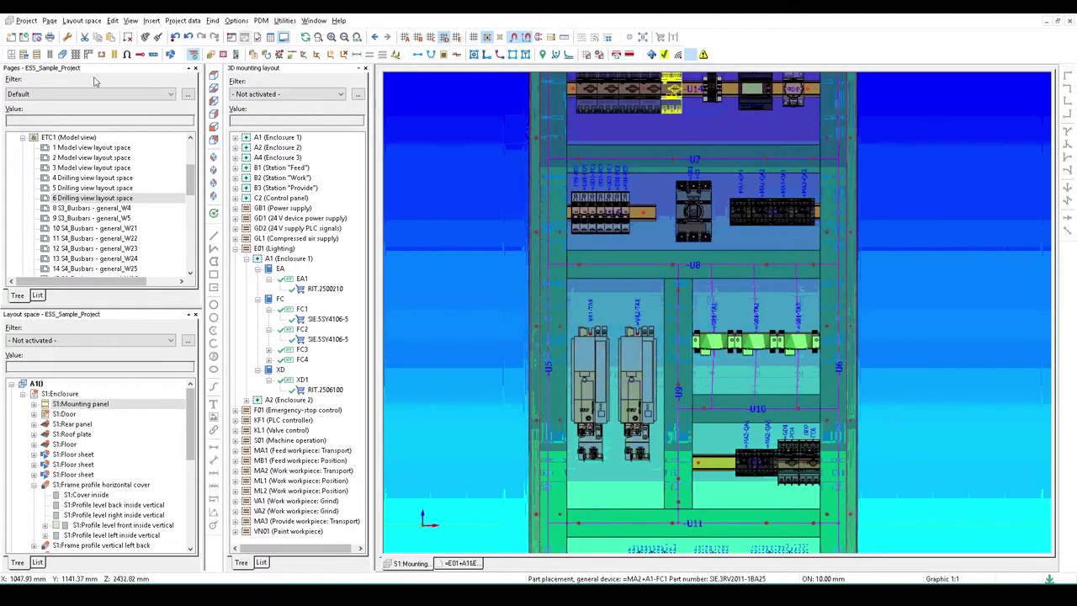
left_click(131, 20)
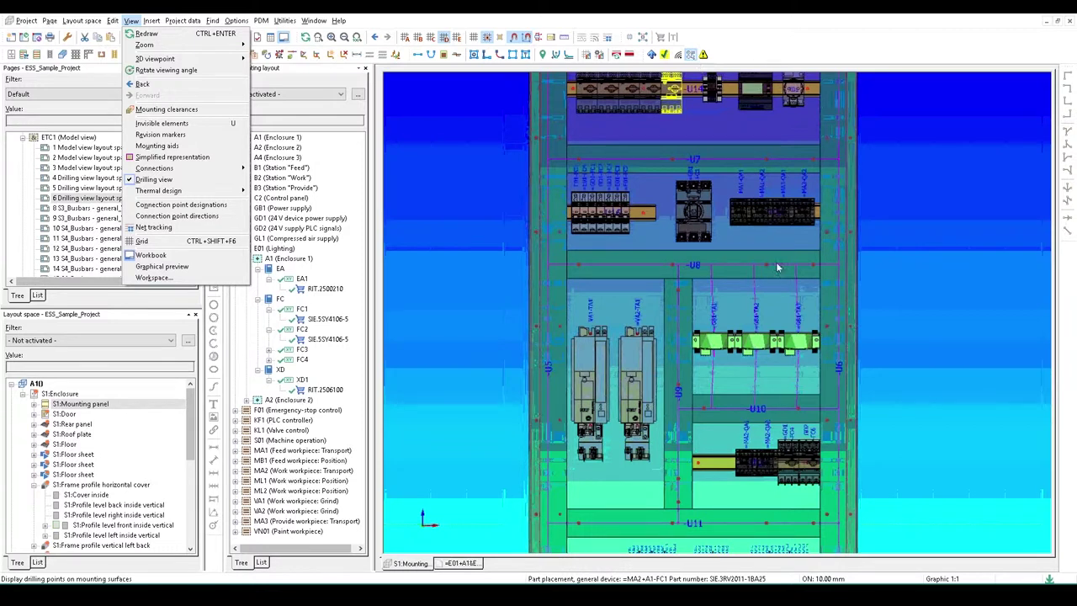
left_click(796, 250)
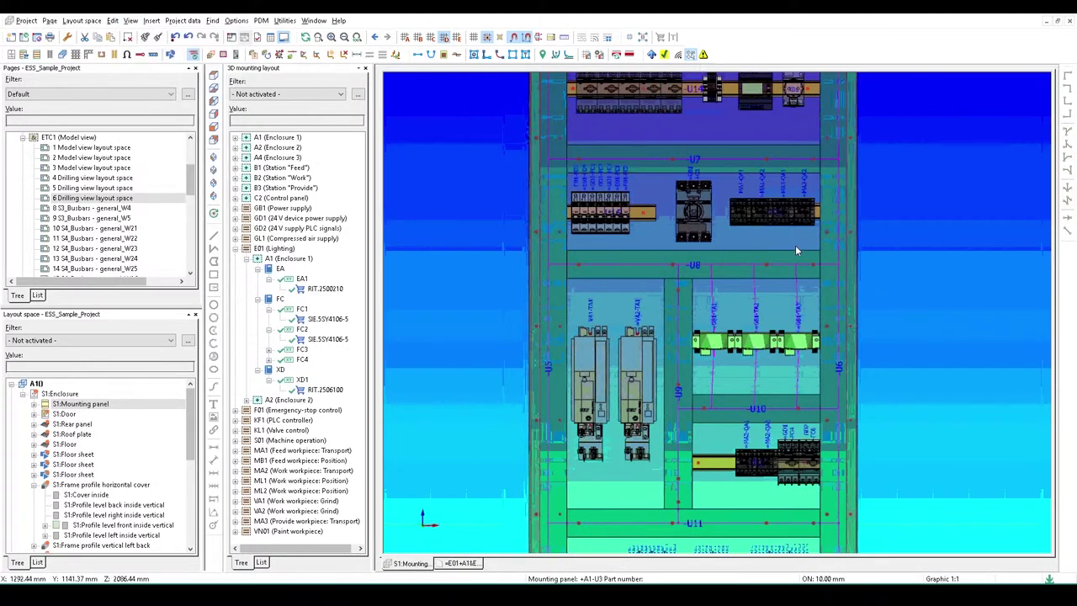
scroll(807, 261, "up", 4)
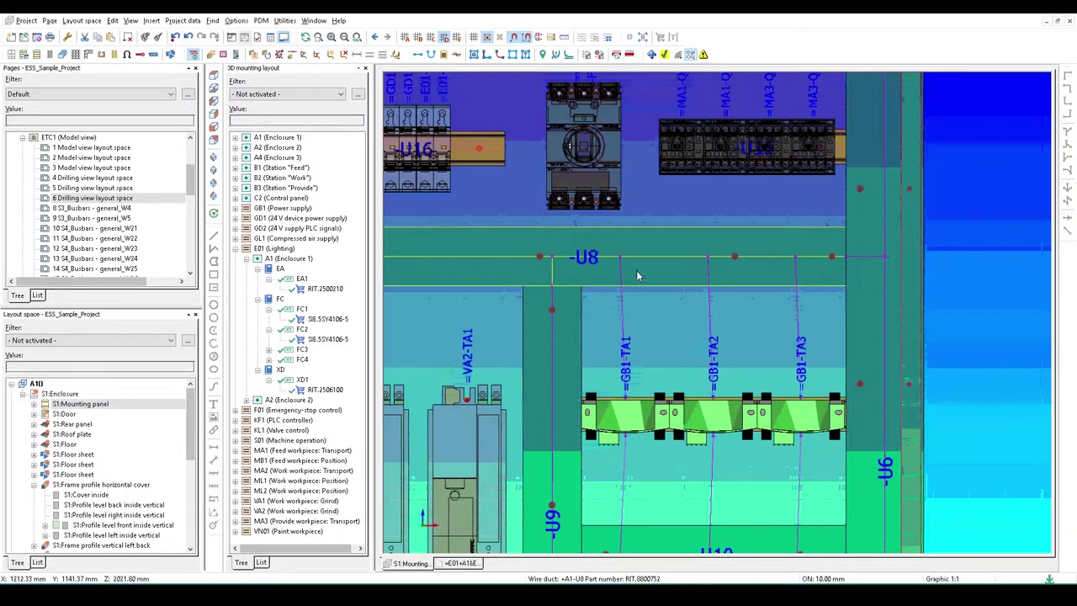
- Zoom and pan to inspect the drilling points on drives VA1 and VA2
middle_click_drag(541, 260, 528, 308)
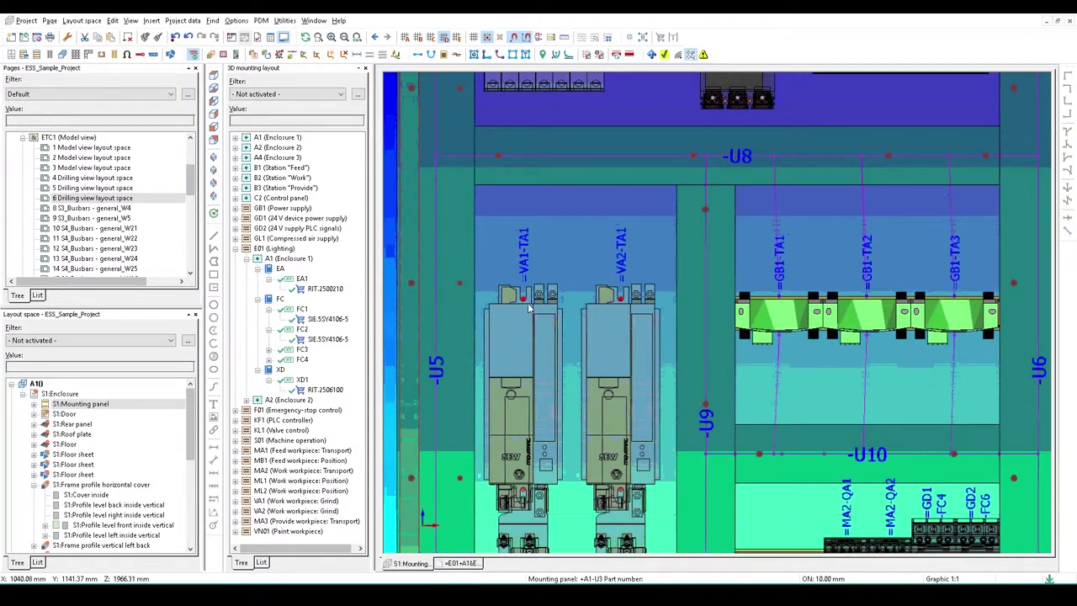
scroll(528, 309, "up", 2)
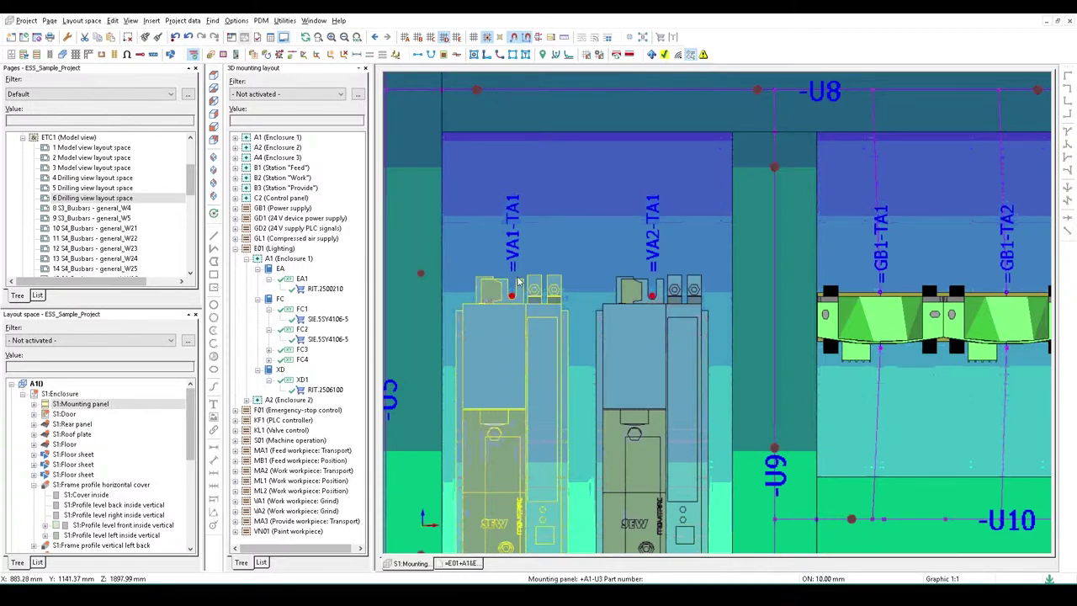
scroll(516, 300, "down", 1)
middle_click_drag(515, 301, 581, 371)
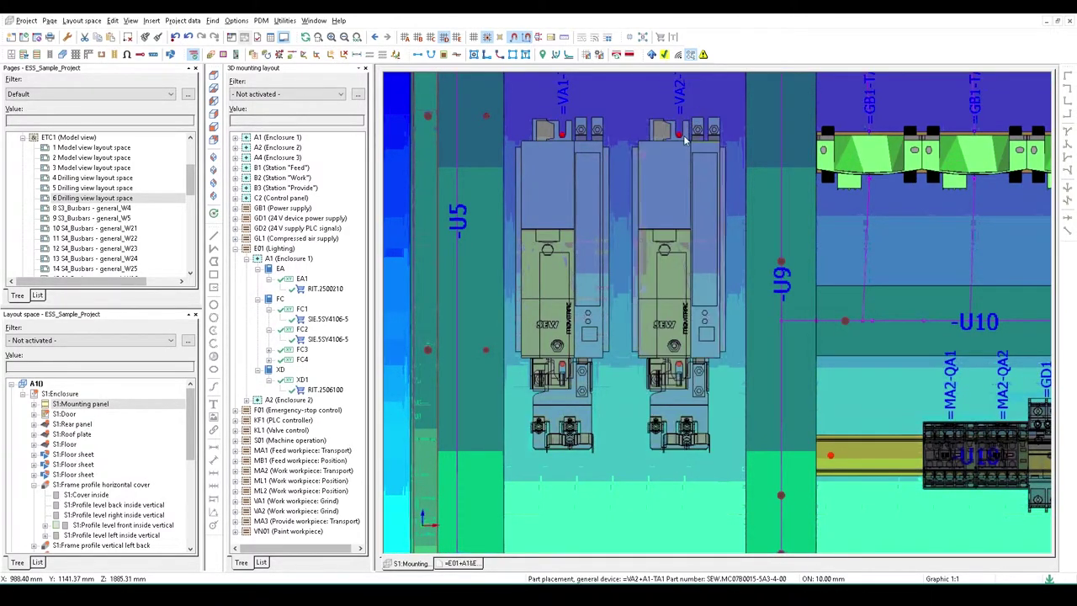
scroll(678, 133, "up", 4)
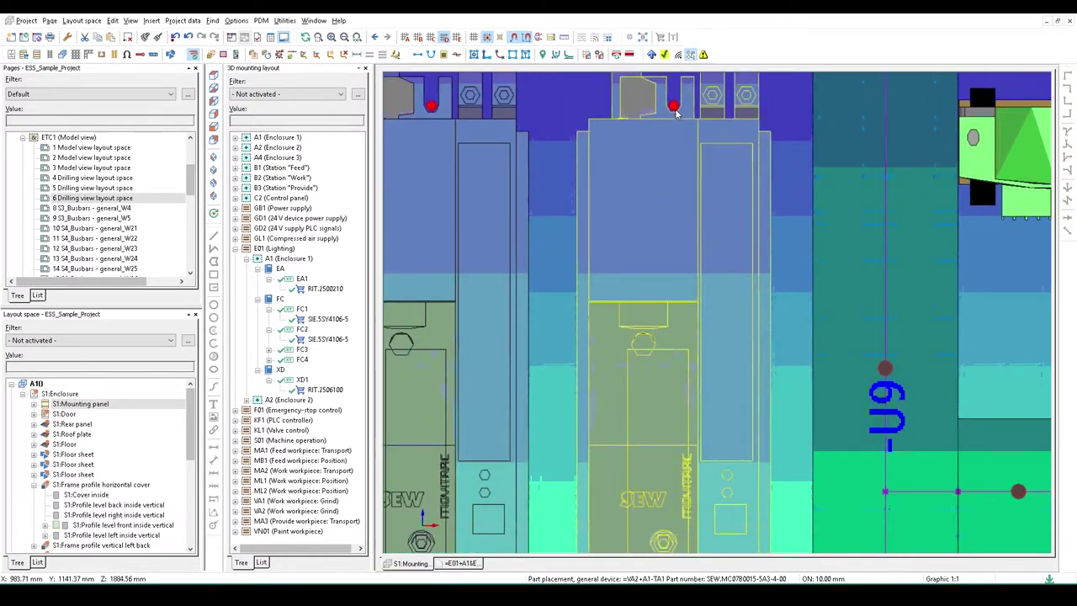
scroll(676, 116, "down", 1)
scroll(674, 110, "down", 1)
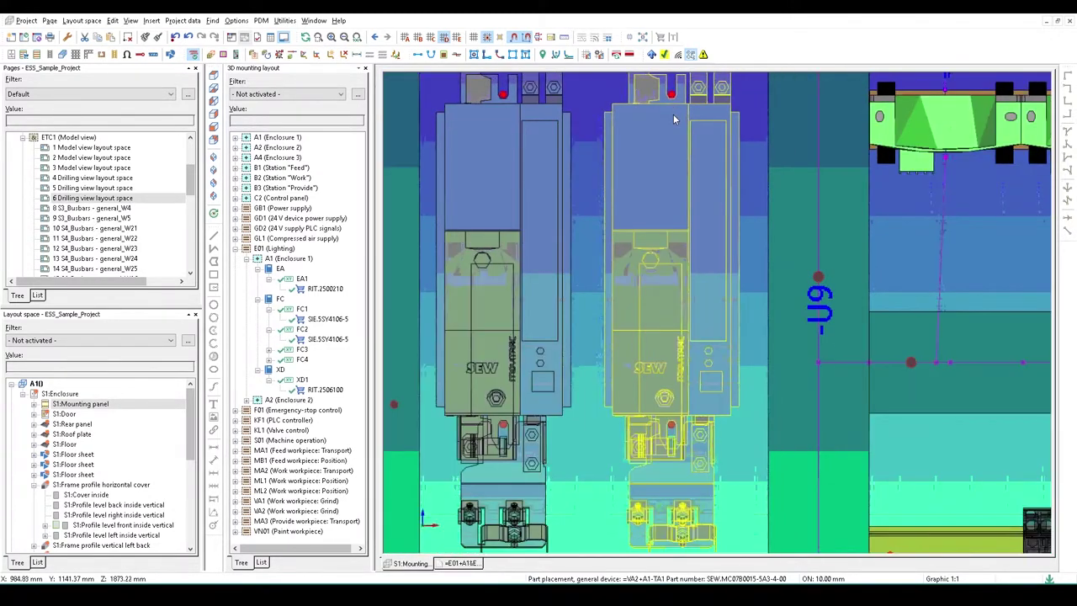
scroll(671, 114, "down", 1)
left_click(716, 149)
scroll(679, 323, "up", 5, "ctrl")
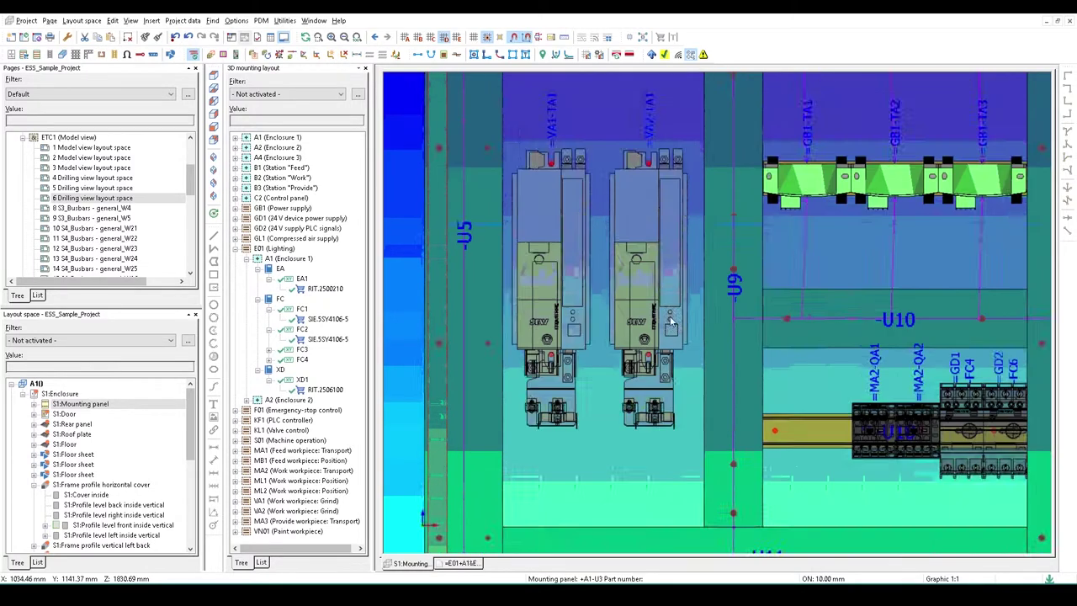
left_click(721, 316)
scroll(721, 317, "up", 3, "ctrl")
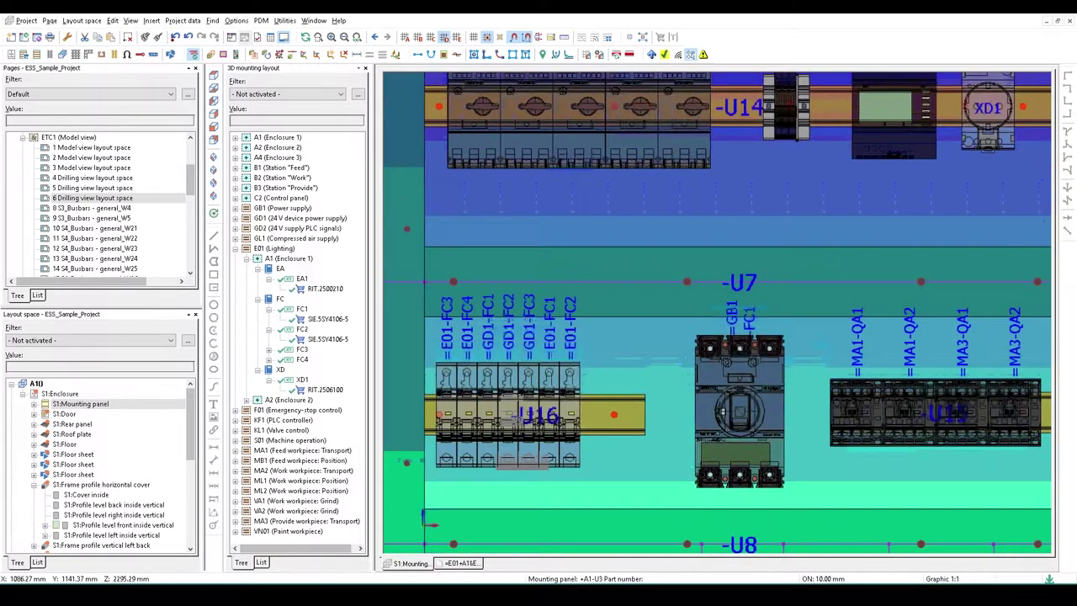
scroll(732, 206, "down", 2)
scroll(733, 206, "up", 2, "ctrl")
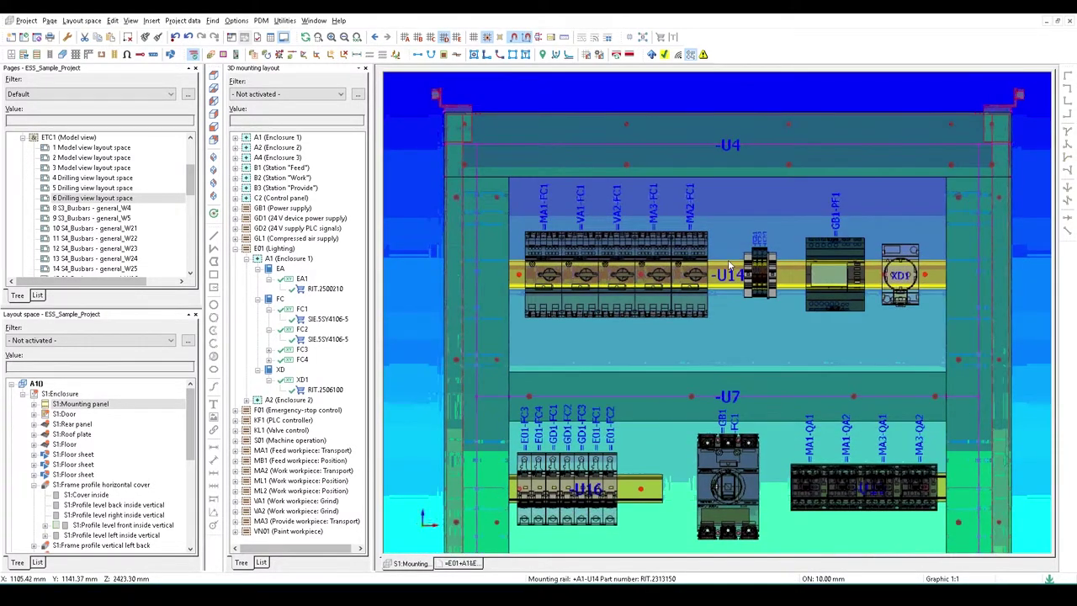
- Create a new Drilling view layout space page, &ETC1/7, from the page 6 entry
left_click(72, 201)
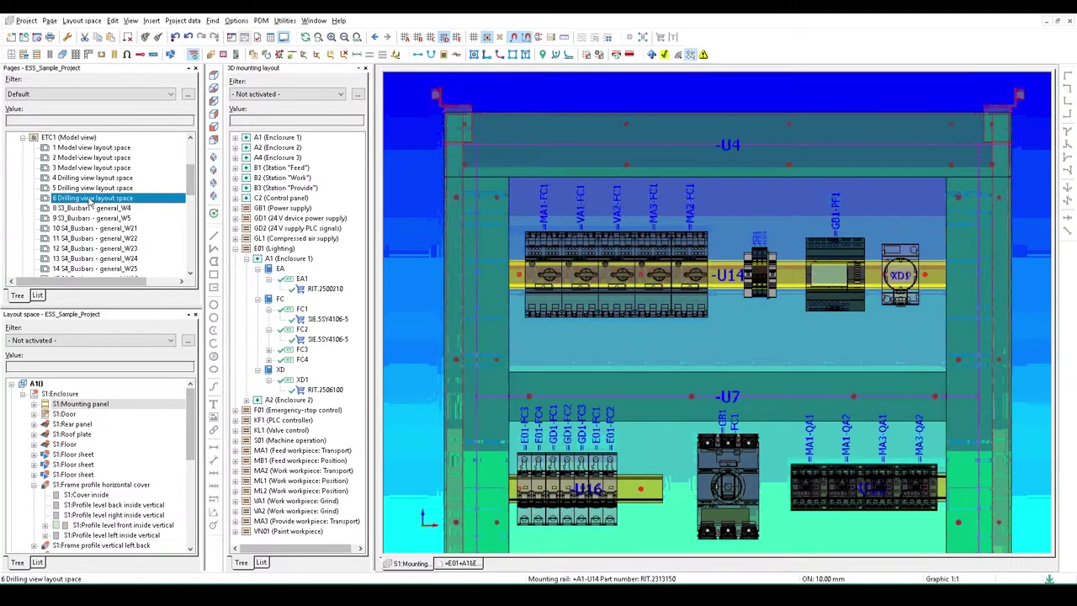
right_click(89, 202)
left_click(105, 208)
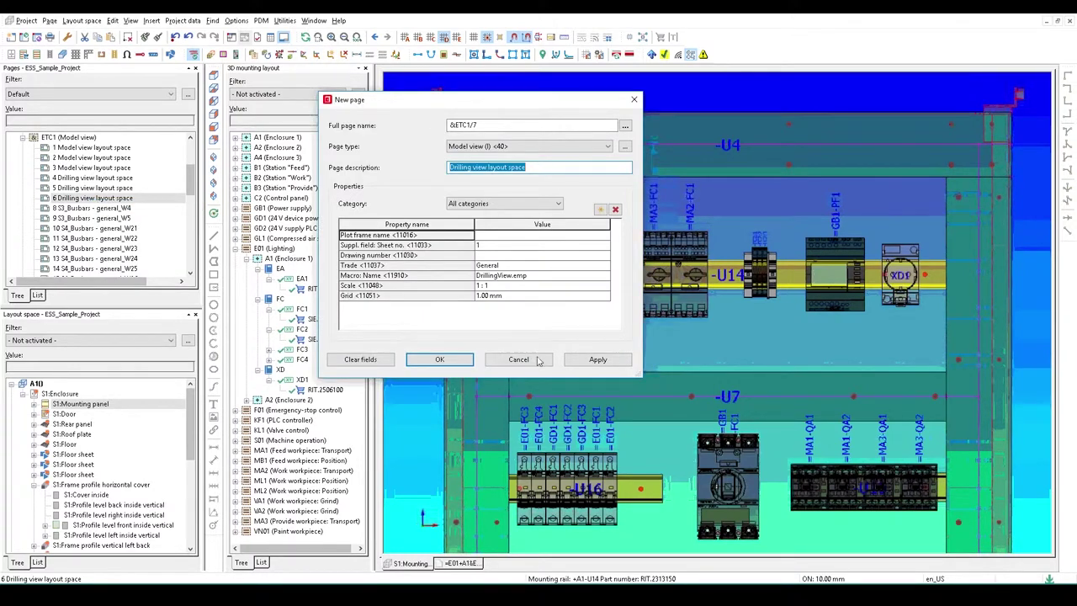
left_click(439, 359)
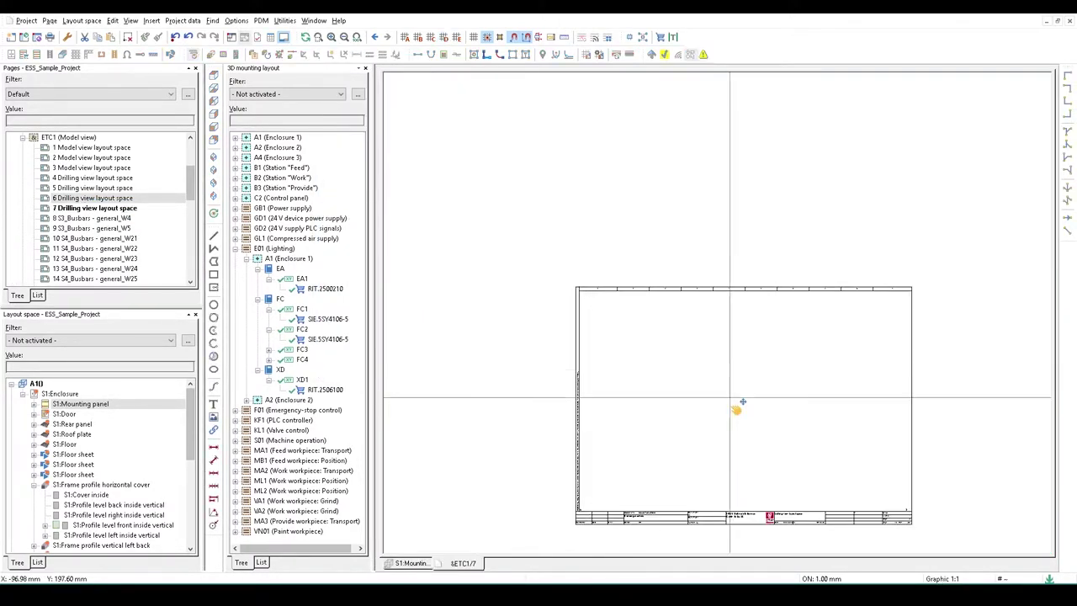
- Start inserting a 2D drilling view and set its first corner near the sheet top
left_click(152, 21)
mouse_move(191, 82)
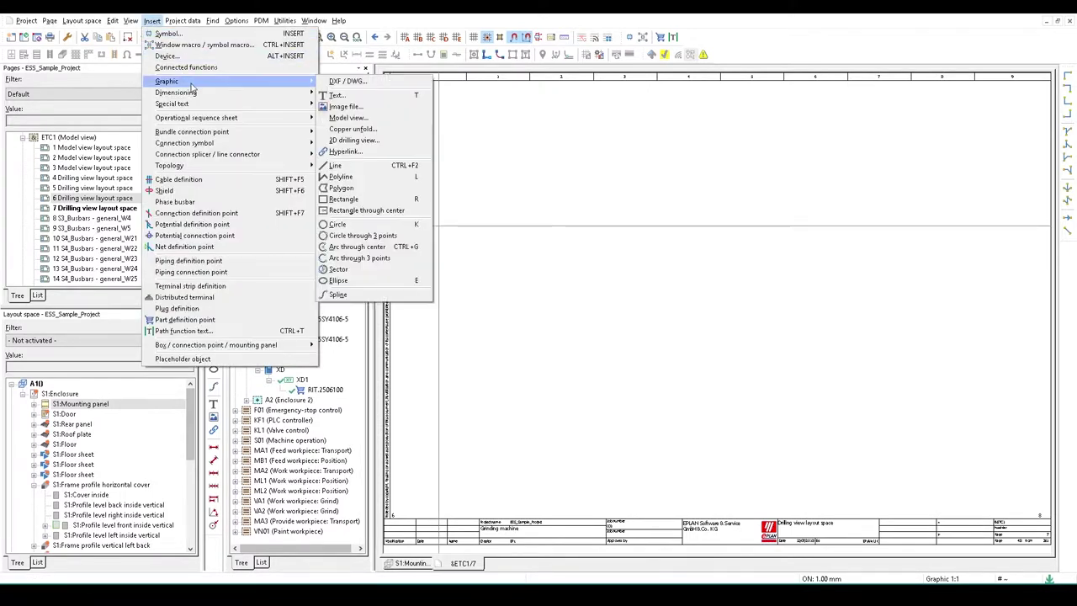
left_click(360, 140)
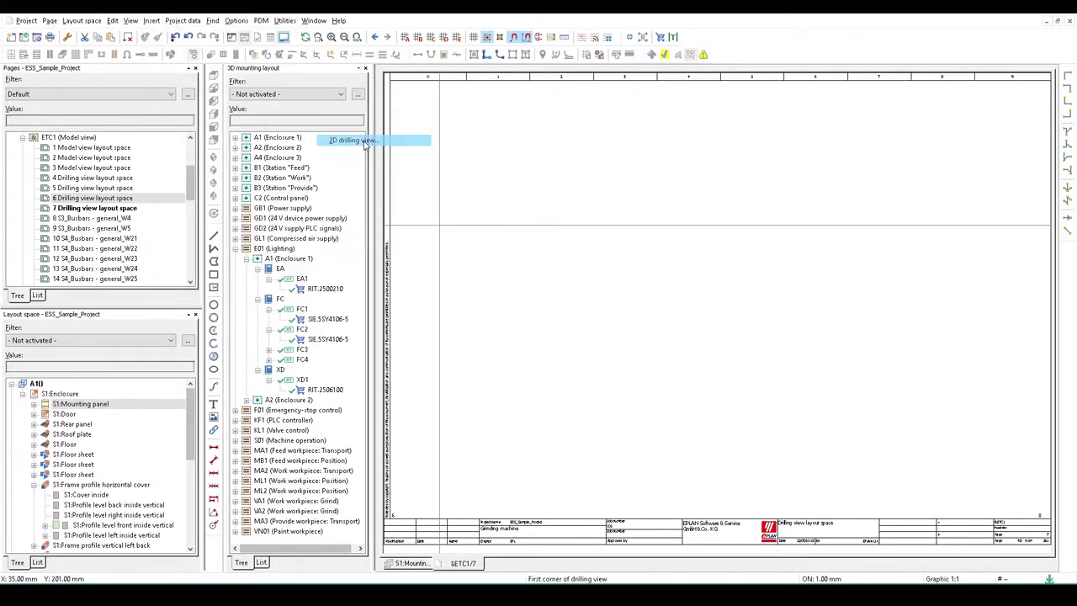
left_click(511, 87)
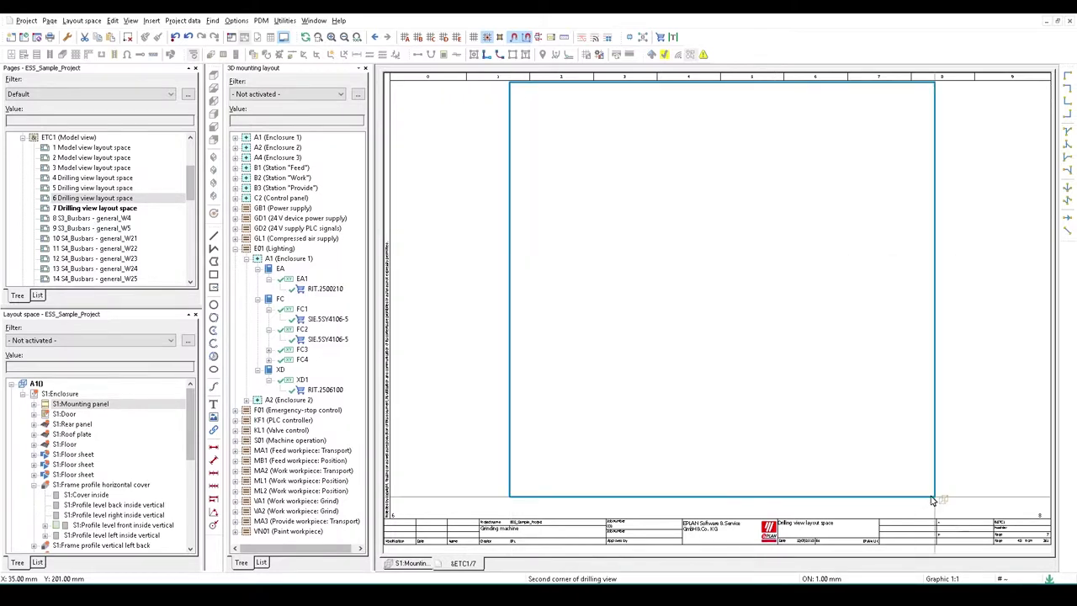
- Set the opposite corner and place a 2D drilling view with base item S1:Mounting panel
left_click(901, 526)
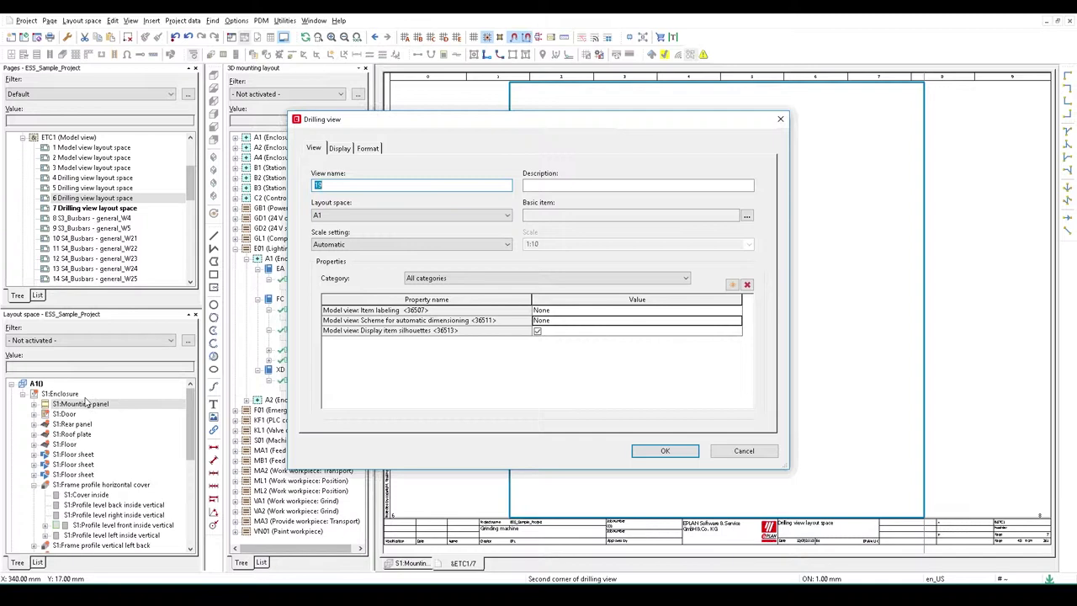
left_click(748, 218)
left_click(357, 155)
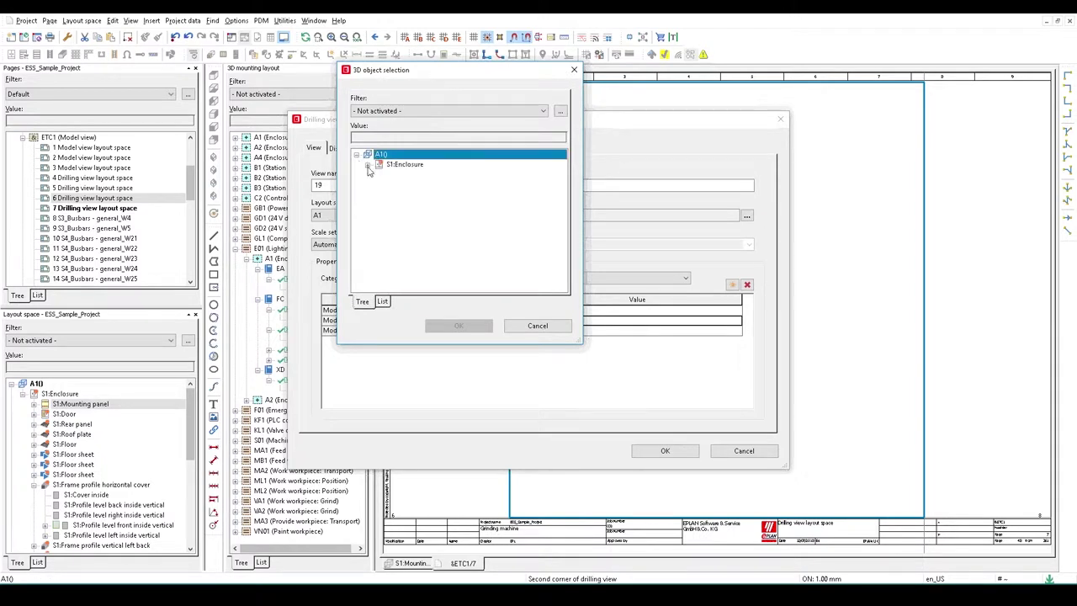
left_click(368, 165)
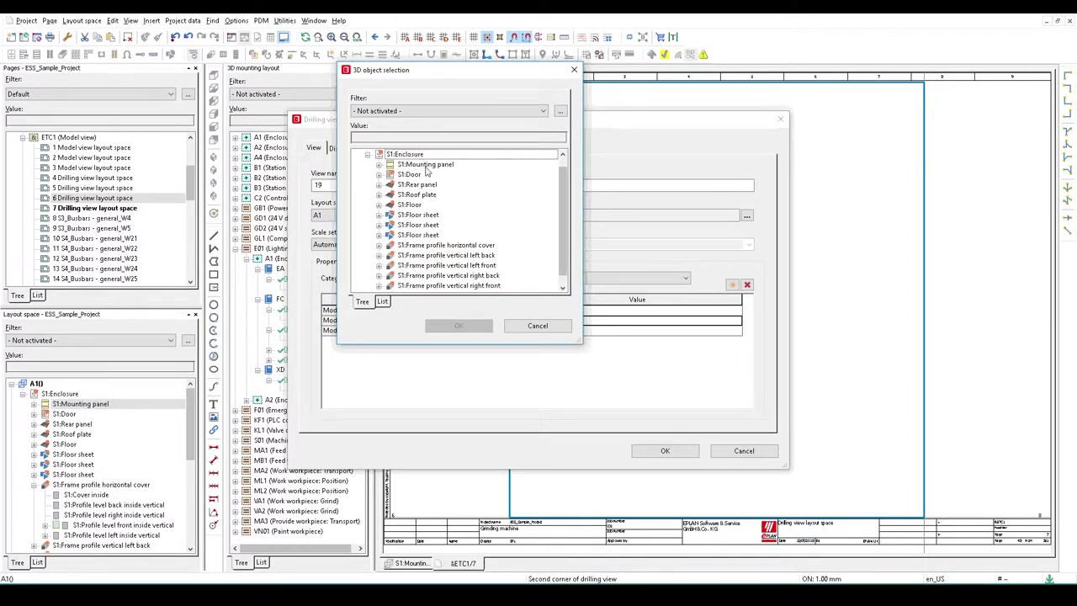
left_click(423, 166)
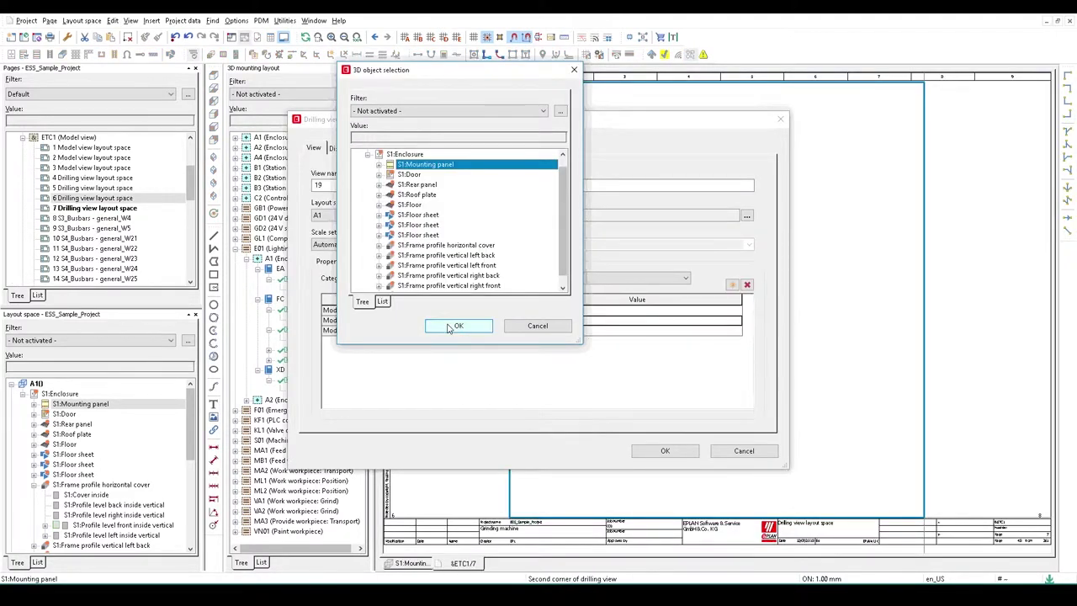
left_click(379, 165)
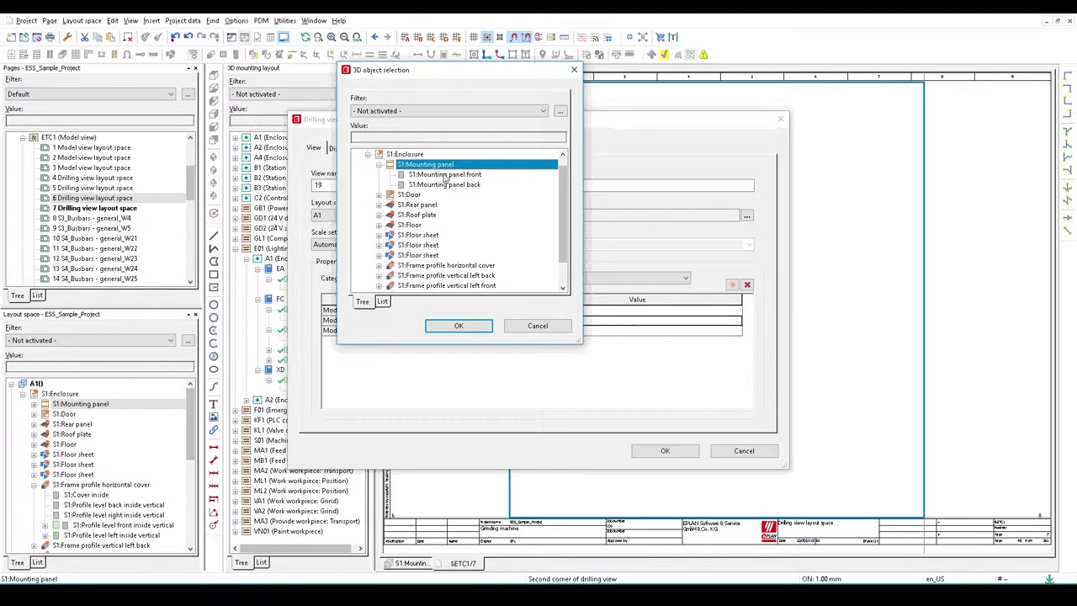
left_click(461, 327)
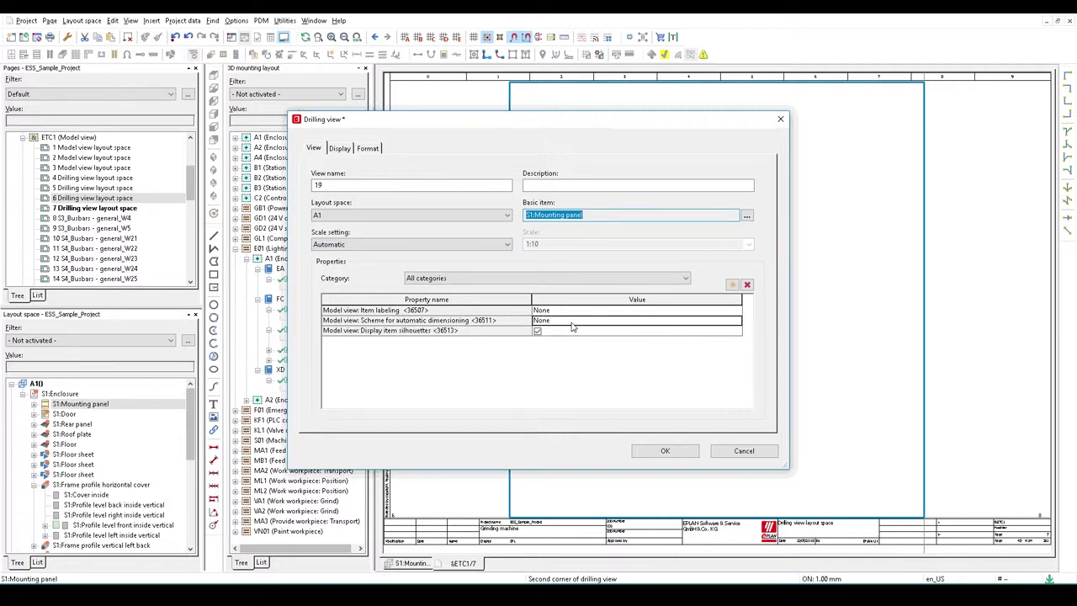
left_click(673, 453)
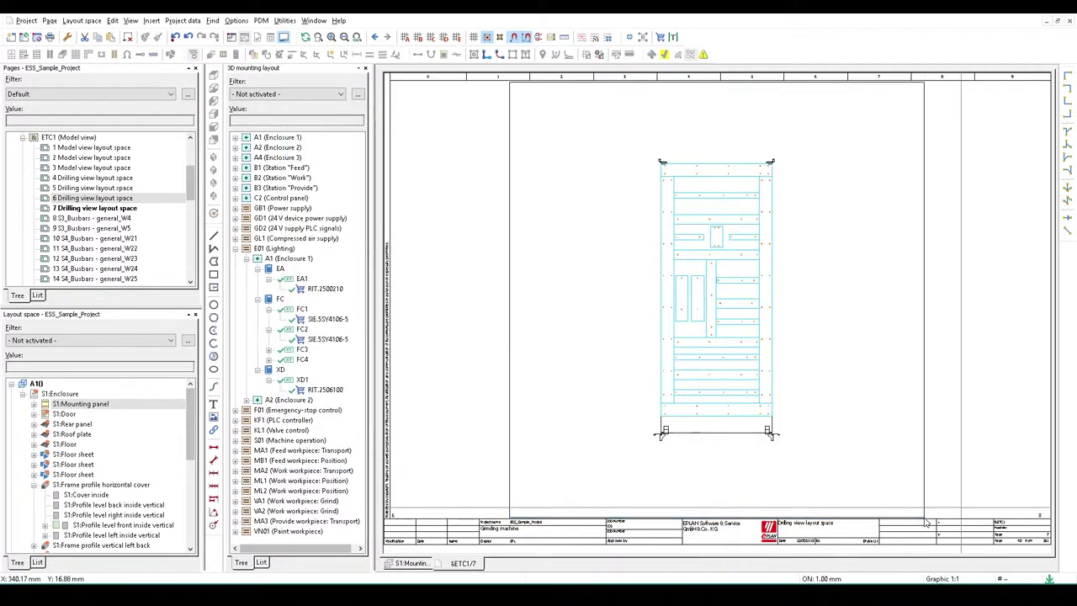
- Shrink the drilling view frame, move it to the right half, and place a copy on the left
scroll(729, 288, "up", 3)
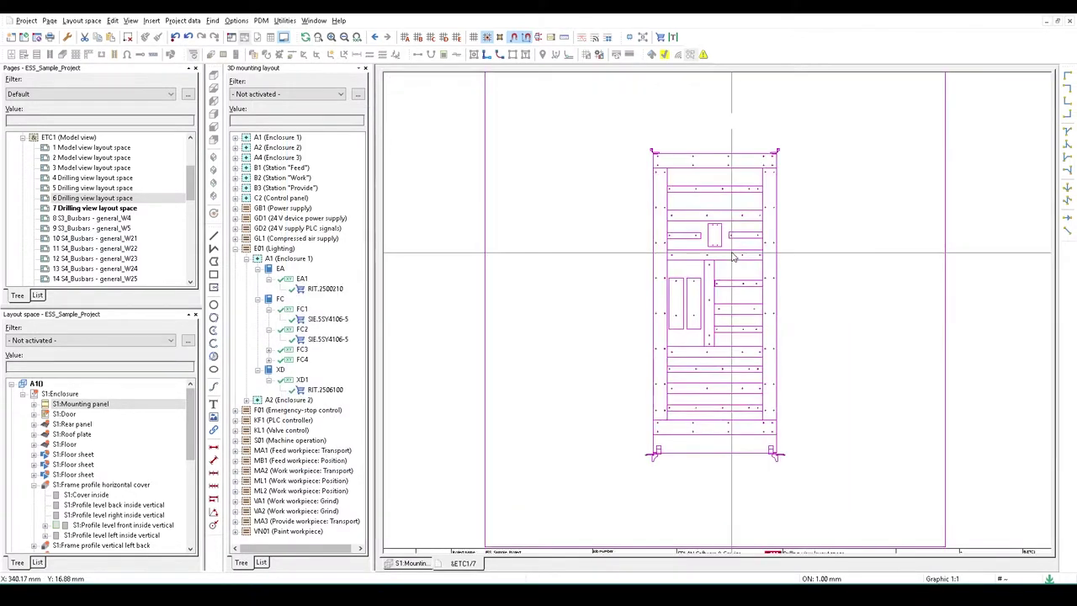
scroll(730, 288, "up", 3)
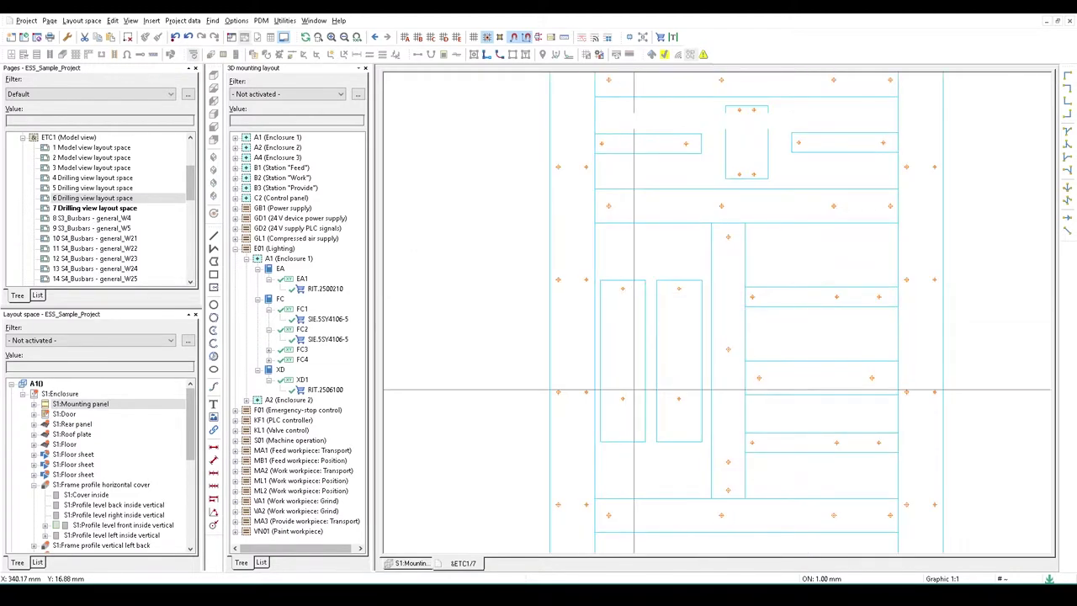
scroll(795, 349, "down", 5)
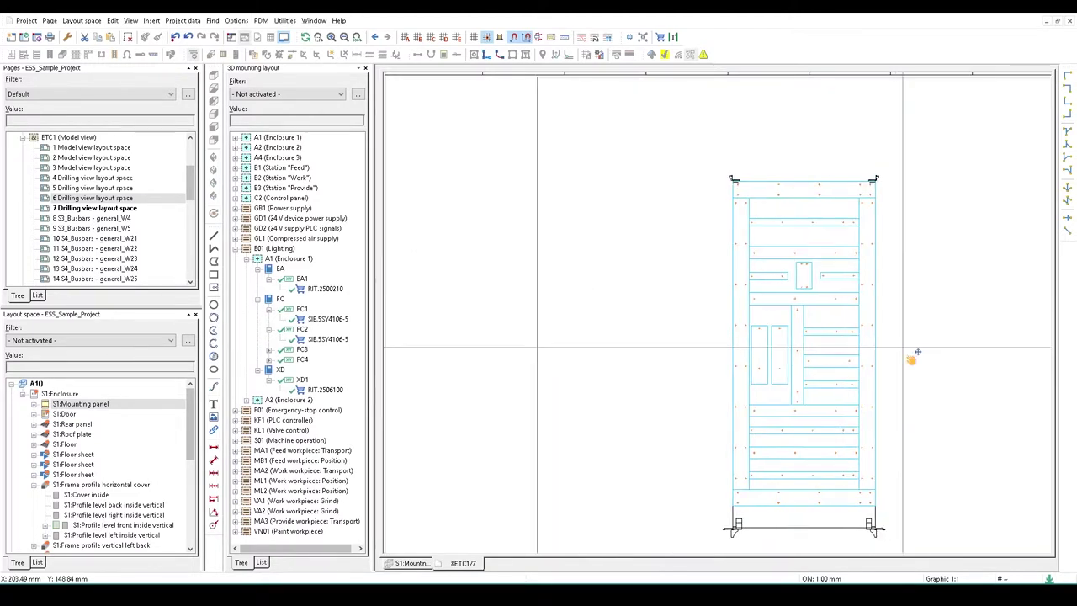
scroll(795, 348, "down", 2)
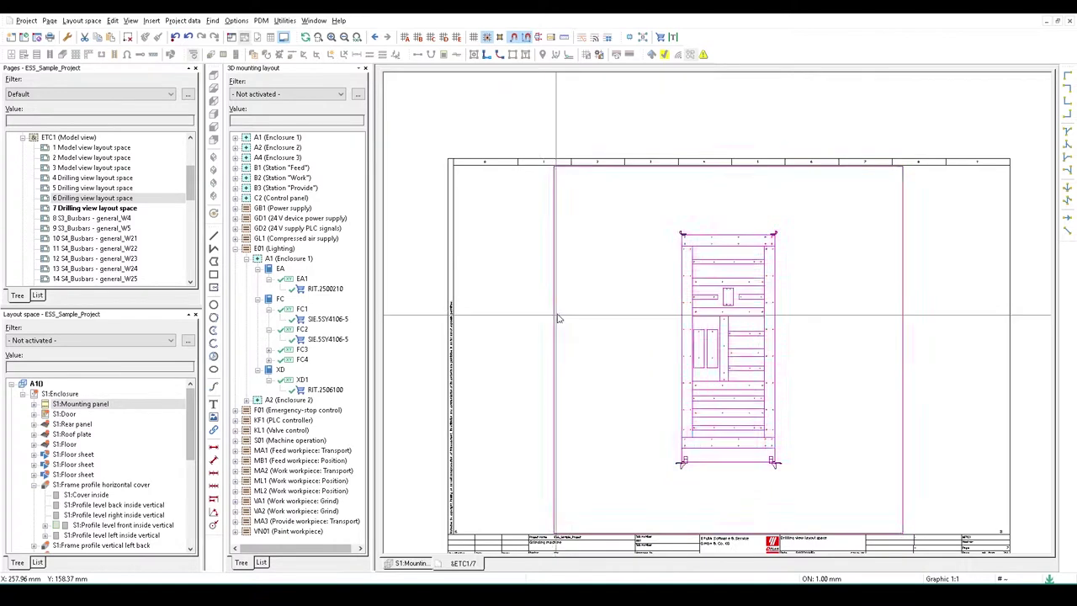
left_click_drag(555, 349, 637, 349)
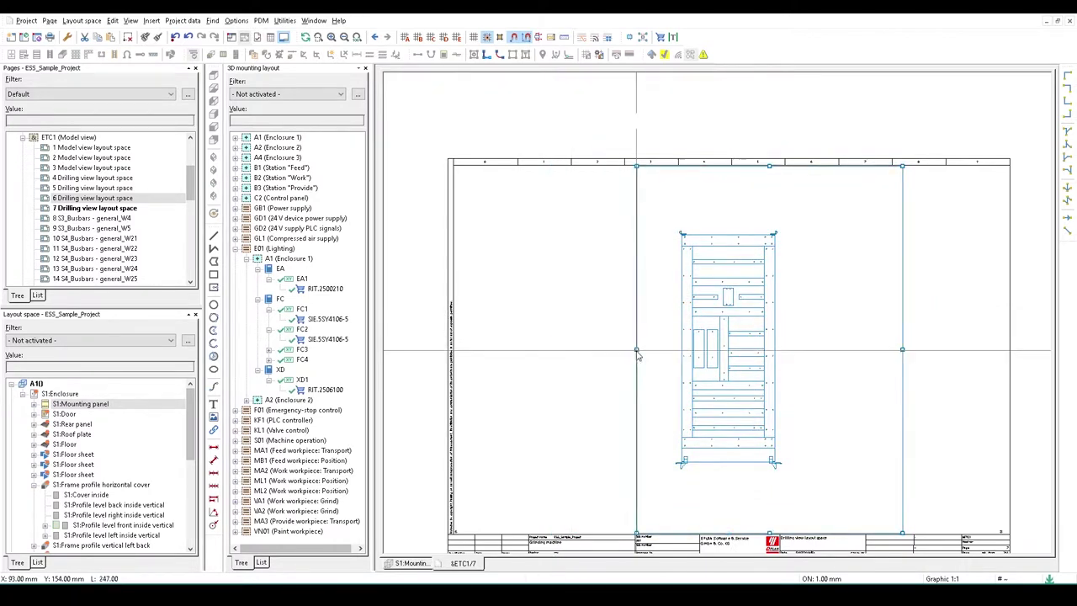
left_click_drag(728, 244, 829, 244)
left_click_drag(736, 252, 459, 252, "ctrl")
- Change the left drilling view's base item to S1:Door under A10 > S1:Enclosure
double_click(477, 275)
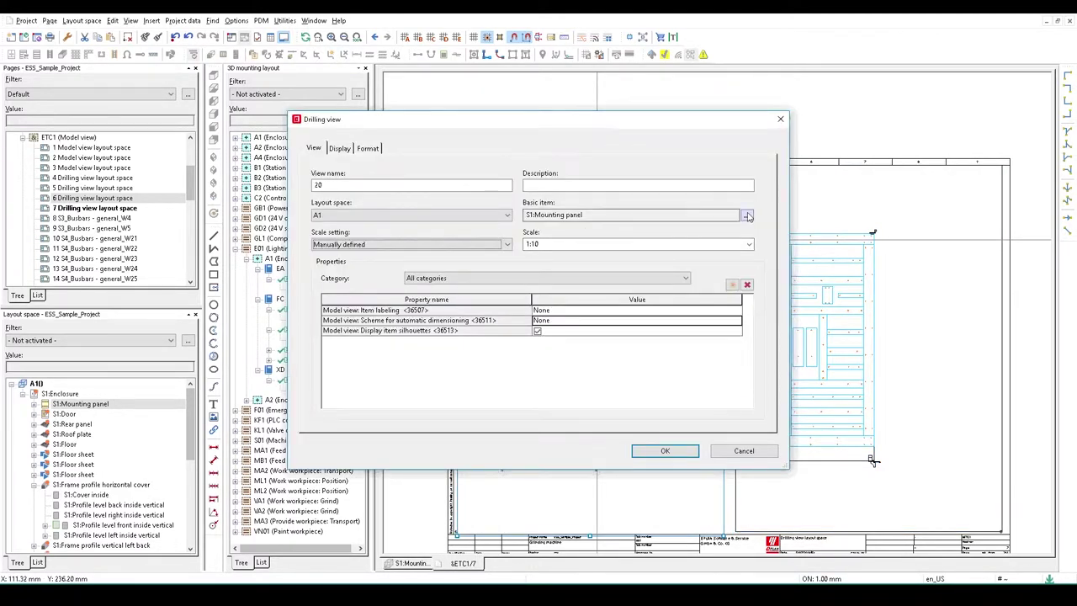
left_click(747, 215)
left_click(357, 157)
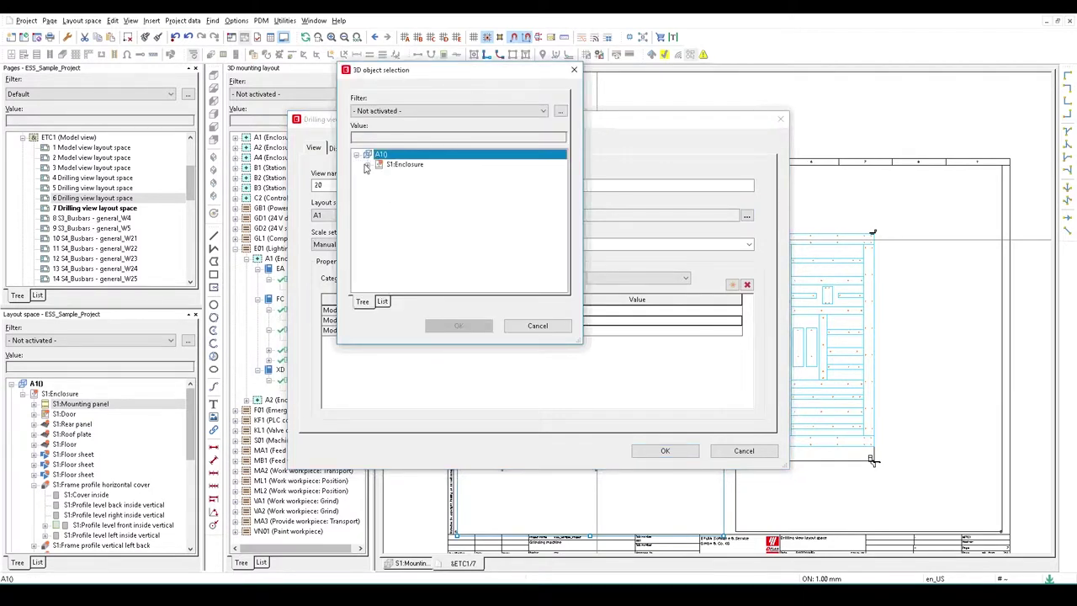
left_click(367, 164)
left_click(411, 175)
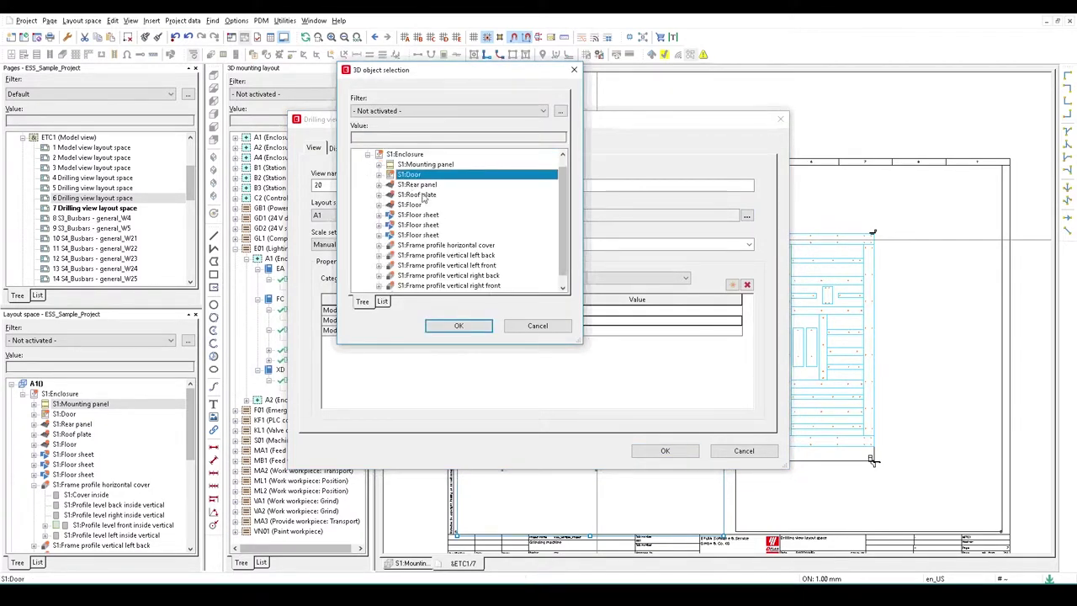
left_click(379, 174)
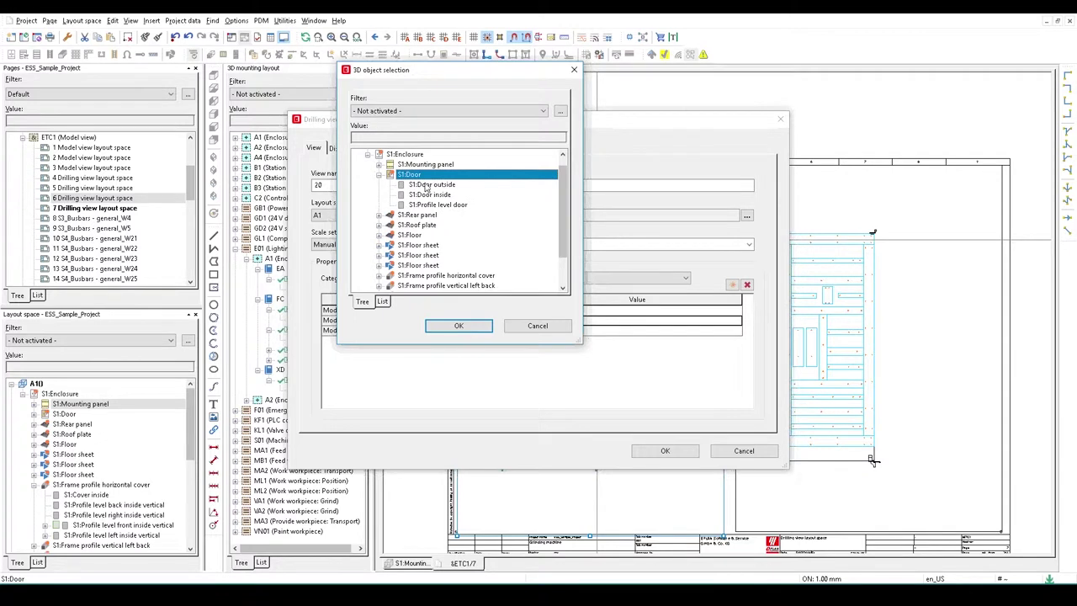
left_click(459, 325)
left_click(665, 451)
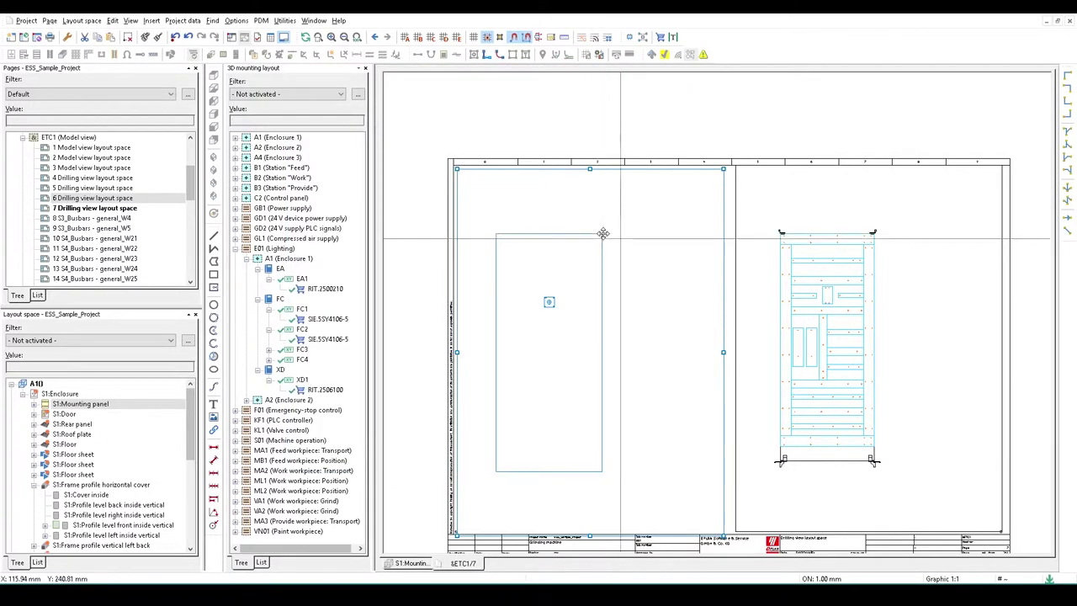
- Nudge the door drilling view slightly left on the sheet
scroll(562, 308, "up", 5)
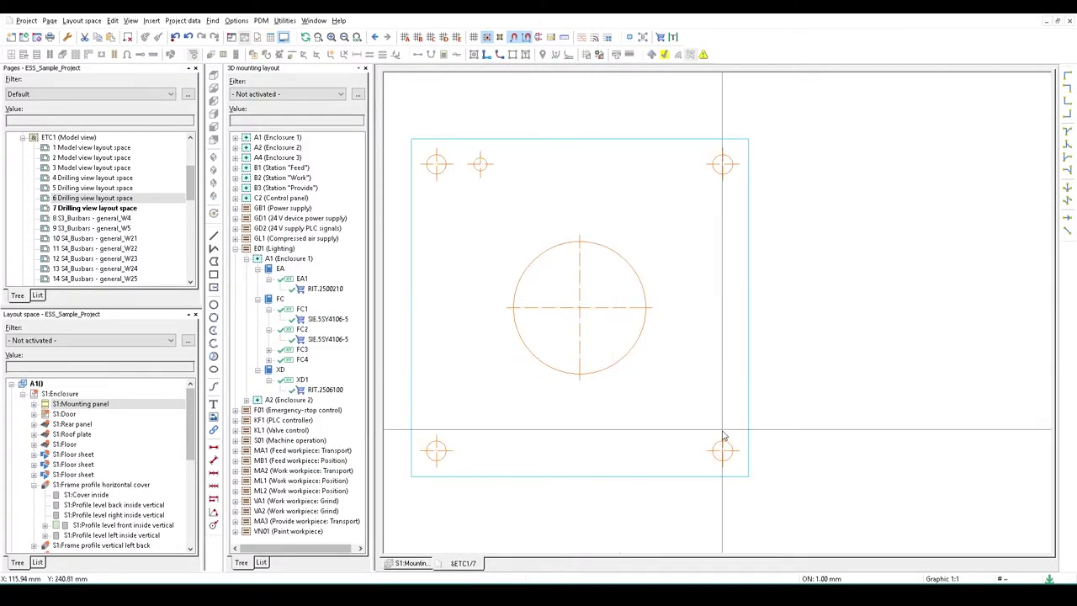
scroll(673, 388, "down", 8)
scroll(673, 389, "down", 4)
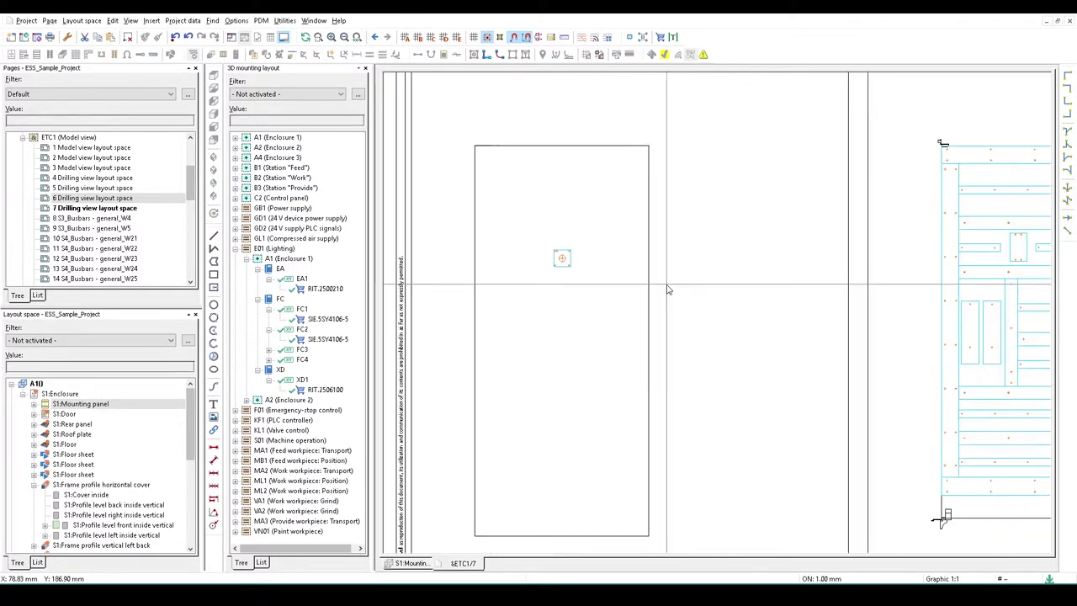
middle_click_drag(669, 323, 662, 320)
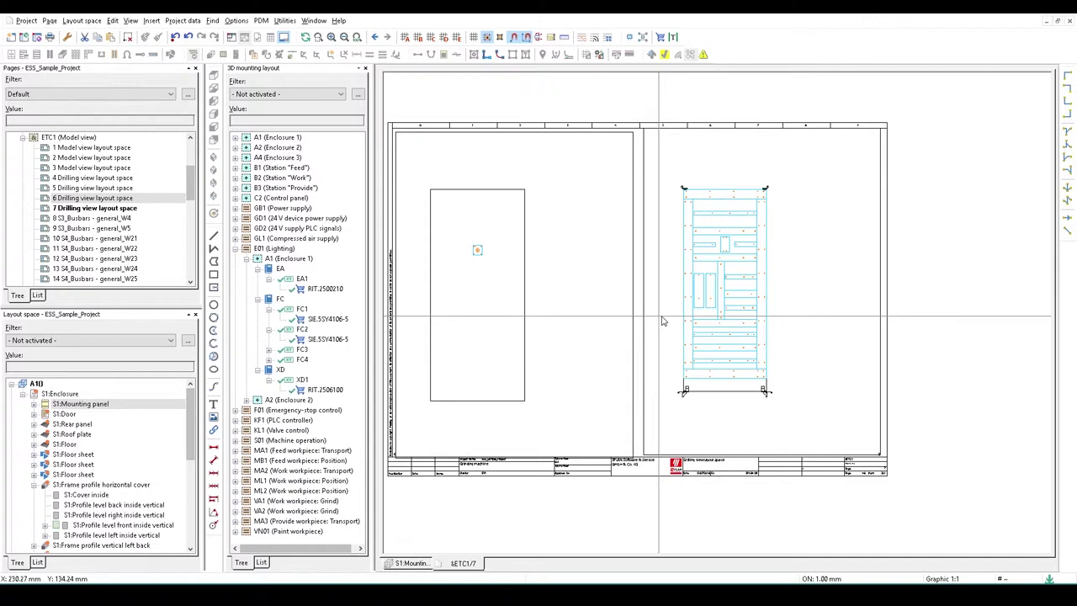
scroll(630, 277, "down", 2)
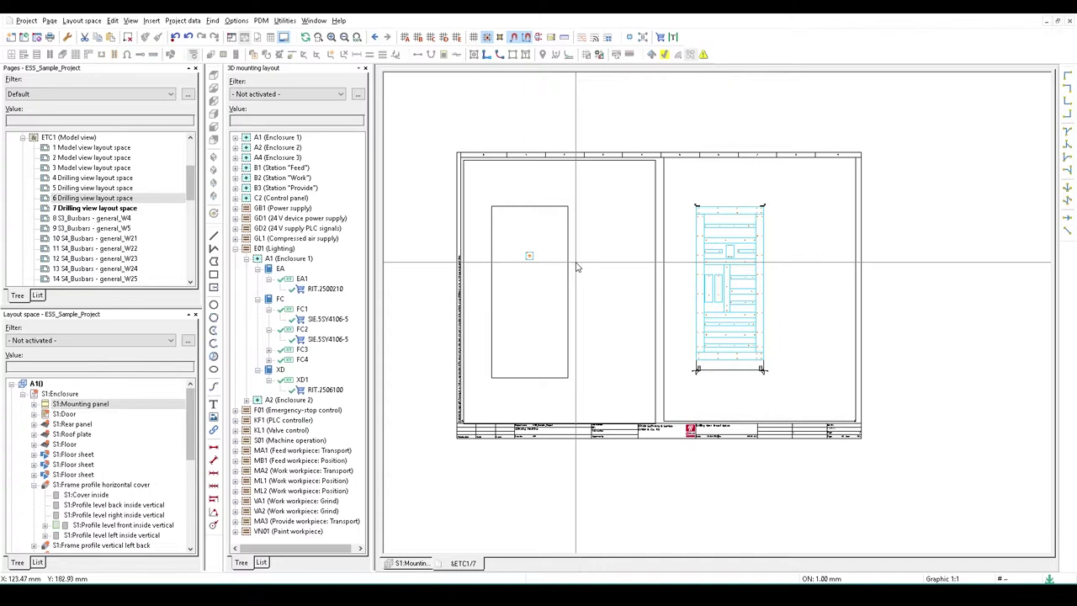
- Export drilling templates to the Export\PDF folder with the Standard scheme and acknowledge the summary
left_click(285, 20)
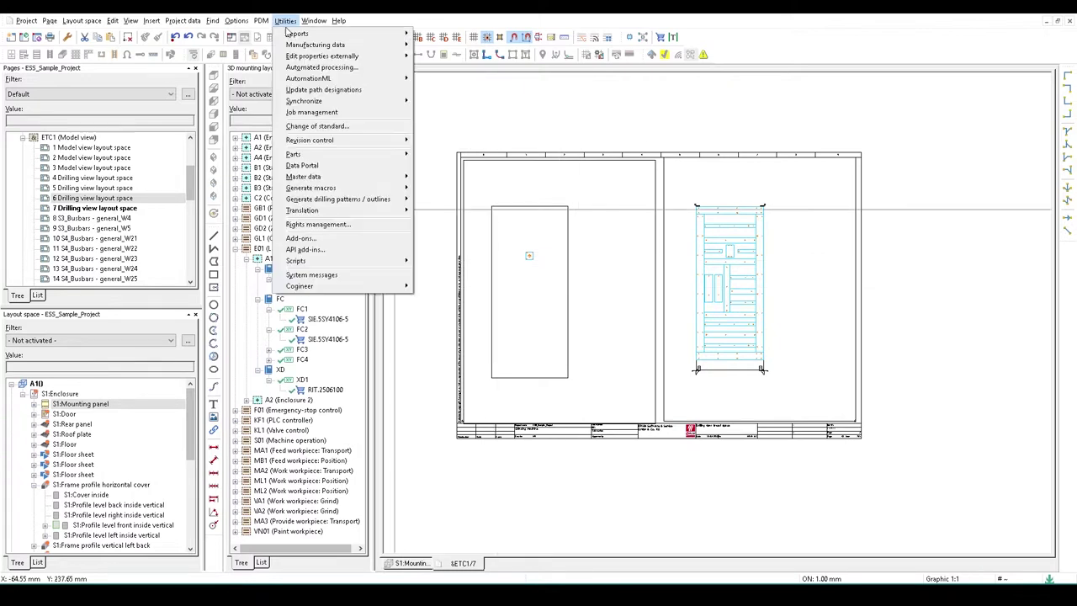
mouse_move(296, 48)
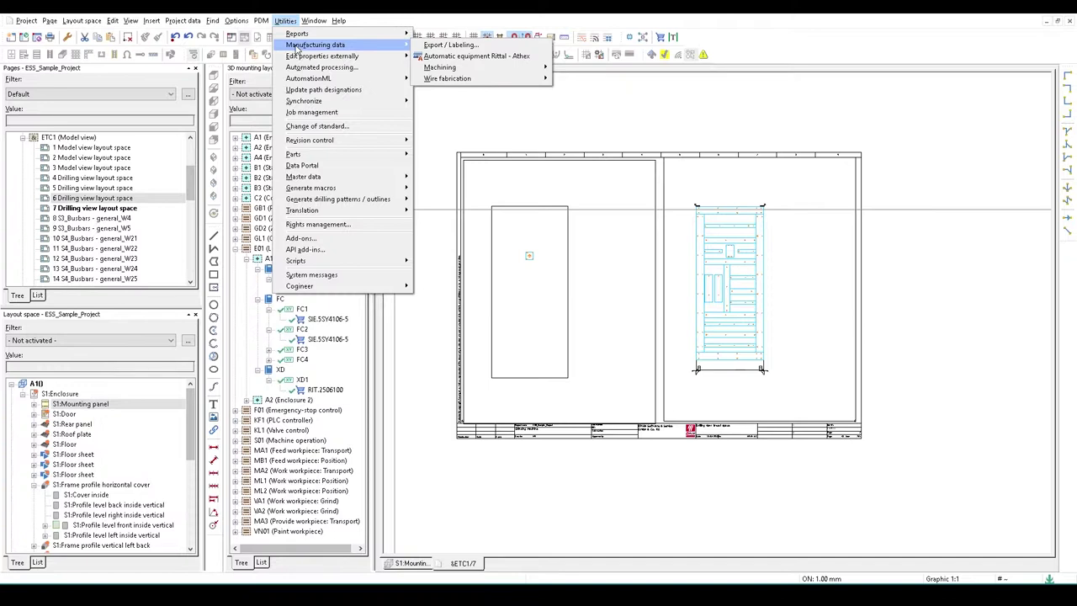
mouse_move(443, 69)
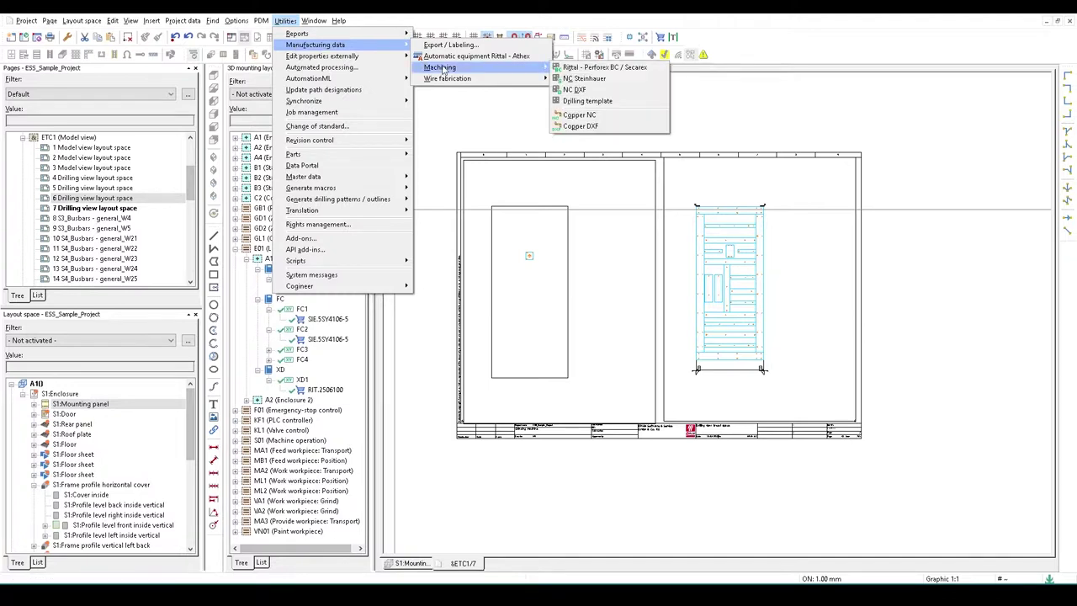
left_click(587, 102)
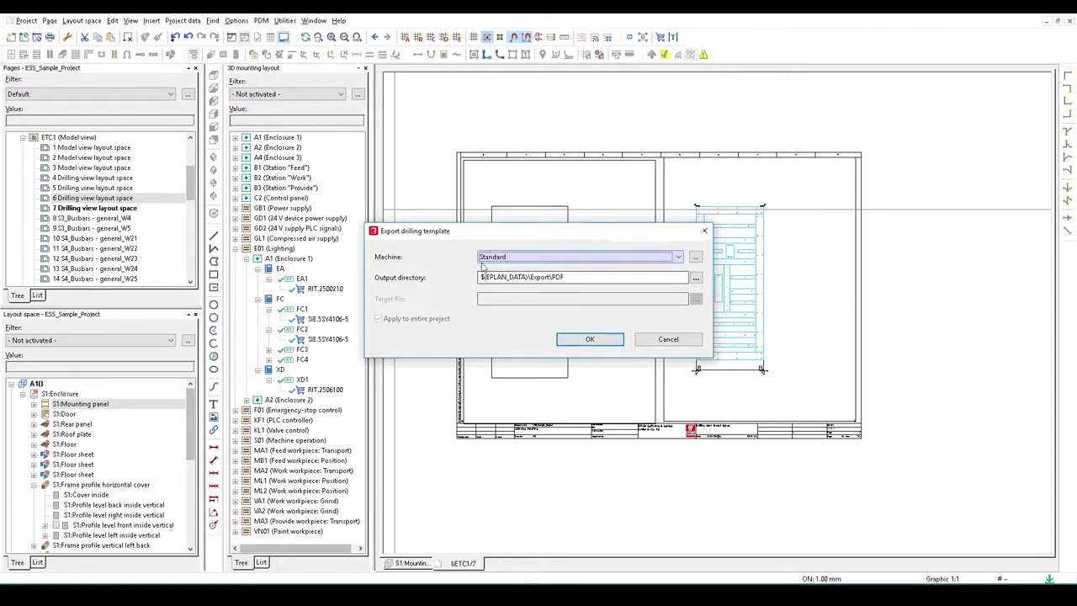
left_click(593, 338)
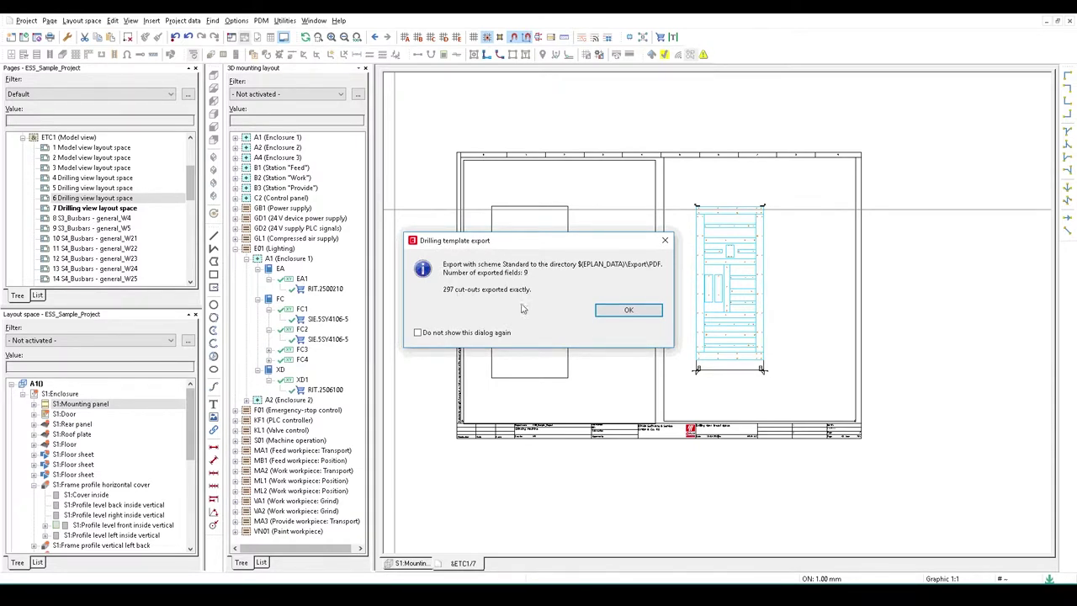
left_click(627, 311)
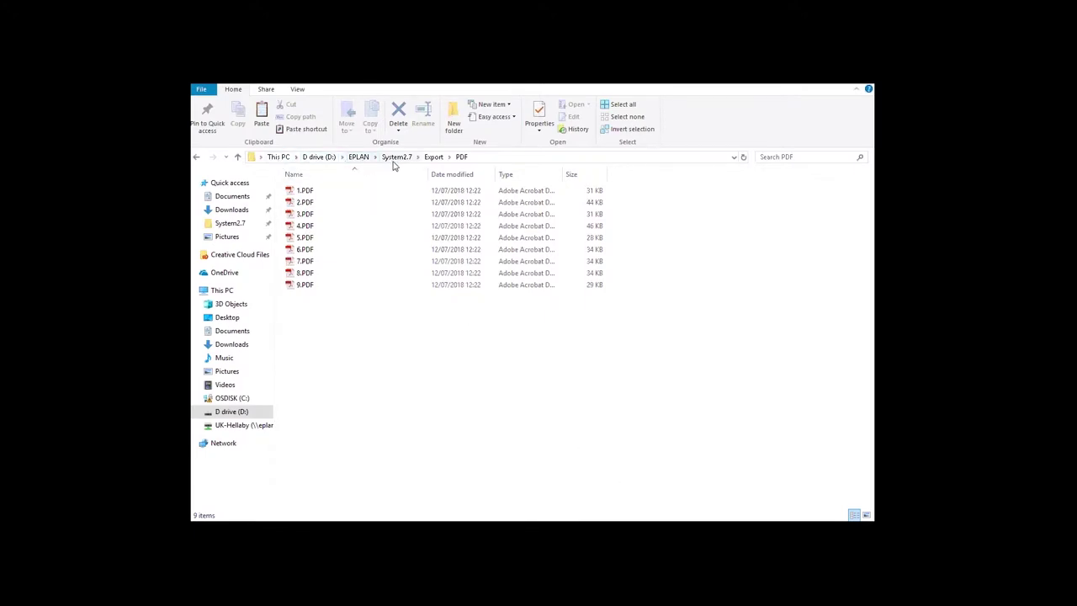
- Select each drilling-template PDF in turn, 1.PDF through 9.PDF, ending back on 1.PDF
left_click(313, 193)
left_click(309, 203)
left_click(308, 215)
left_click(309, 225)
left_click(309, 238)
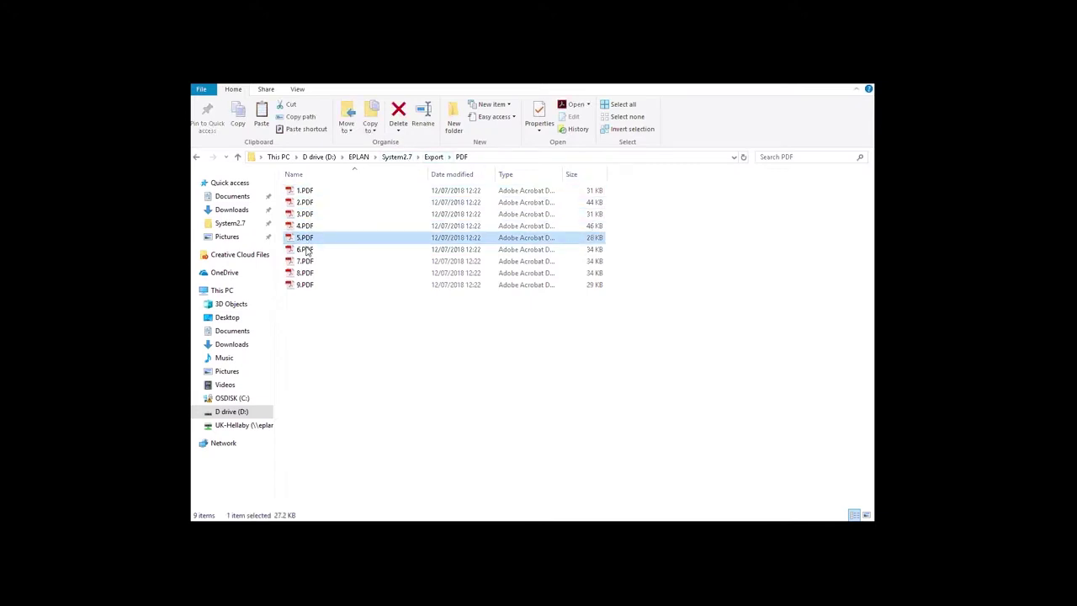
left_click(309, 249)
left_click(308, 261)
left_click(309, 273)
left_click(309, 284)
left_click(302, 193)
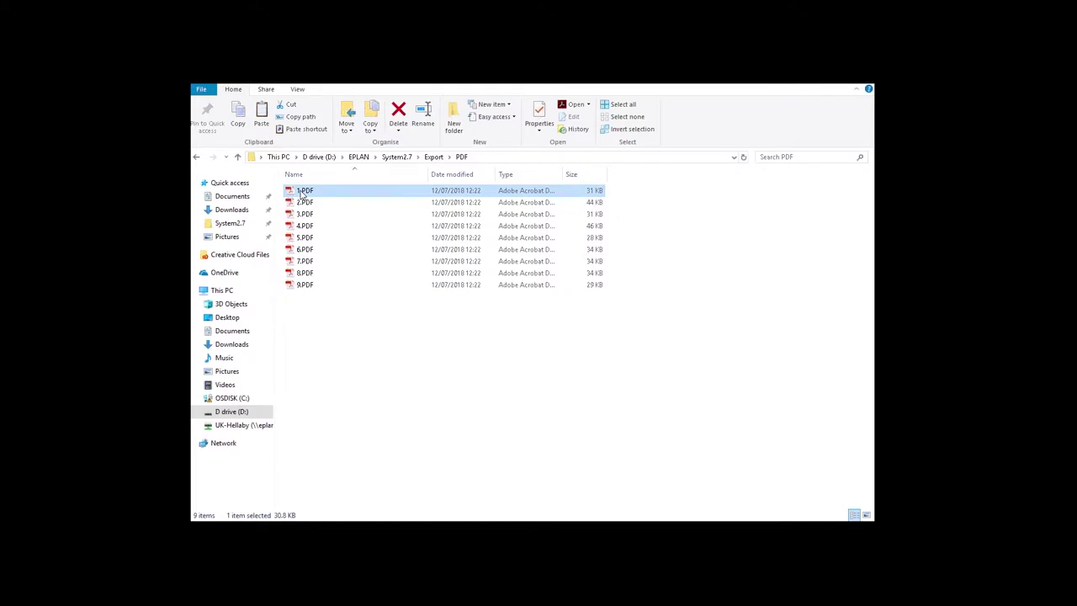
double_click(303, 193)
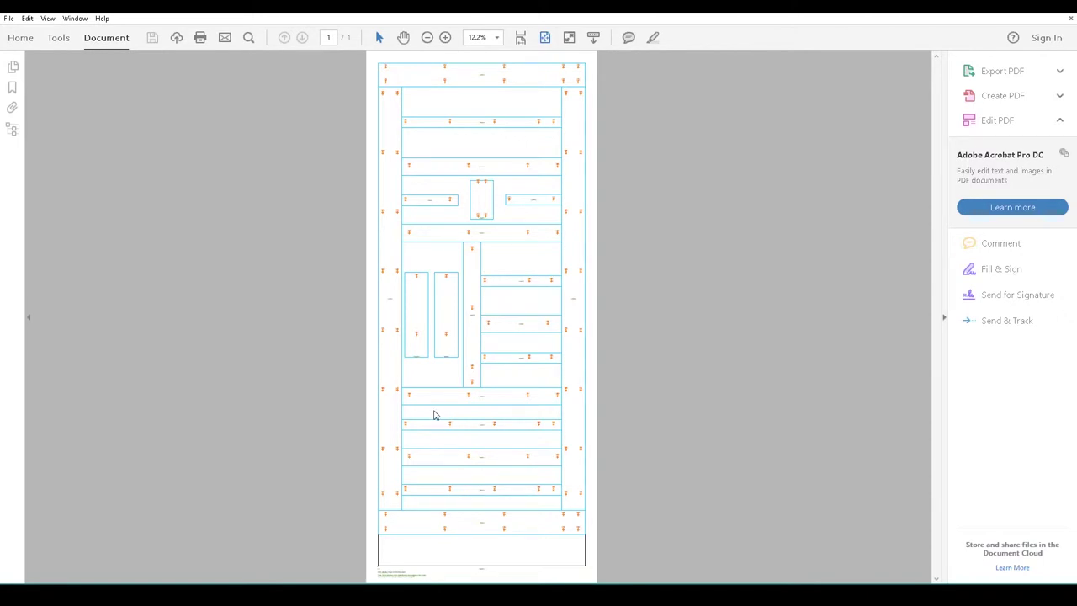
scroll(434, 413, "down", 1, "ctrl")
scroll(454, 392, "up", 3, "ctrl")
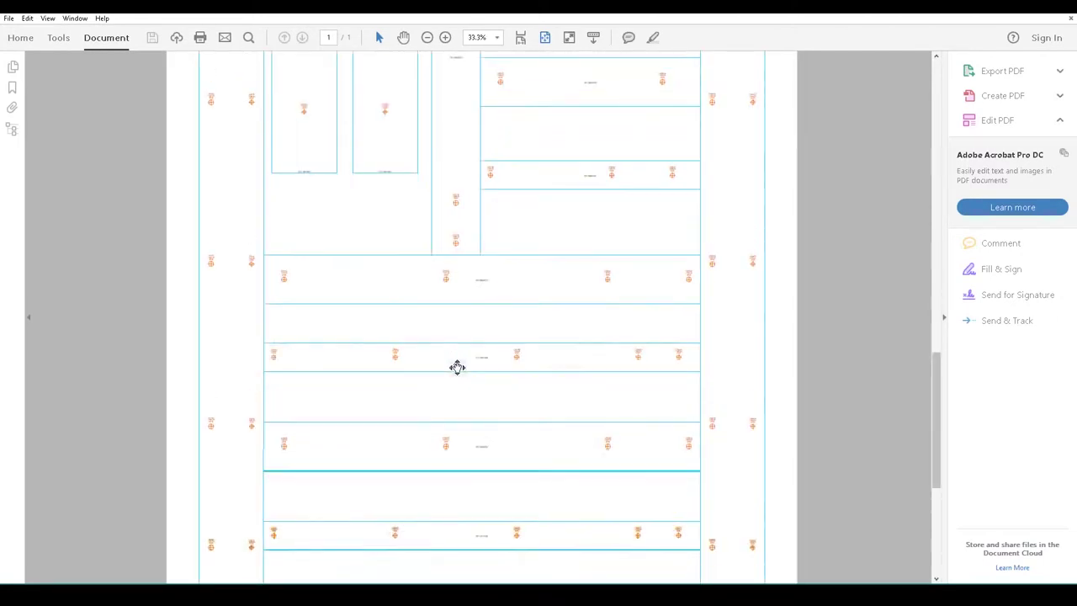
scroll(456, 367, "down", 3)
scroll(171, 546, "up", 2, "ctrl")
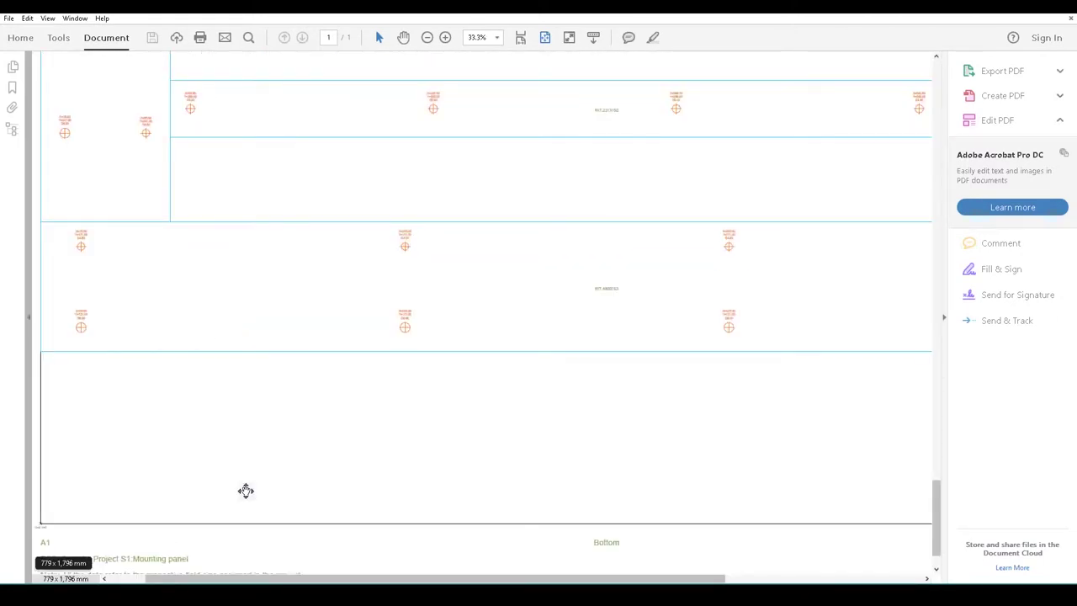
scroll(231, 496, "down", 1)
scroll(230, 496, "up", 10, "ctrl")
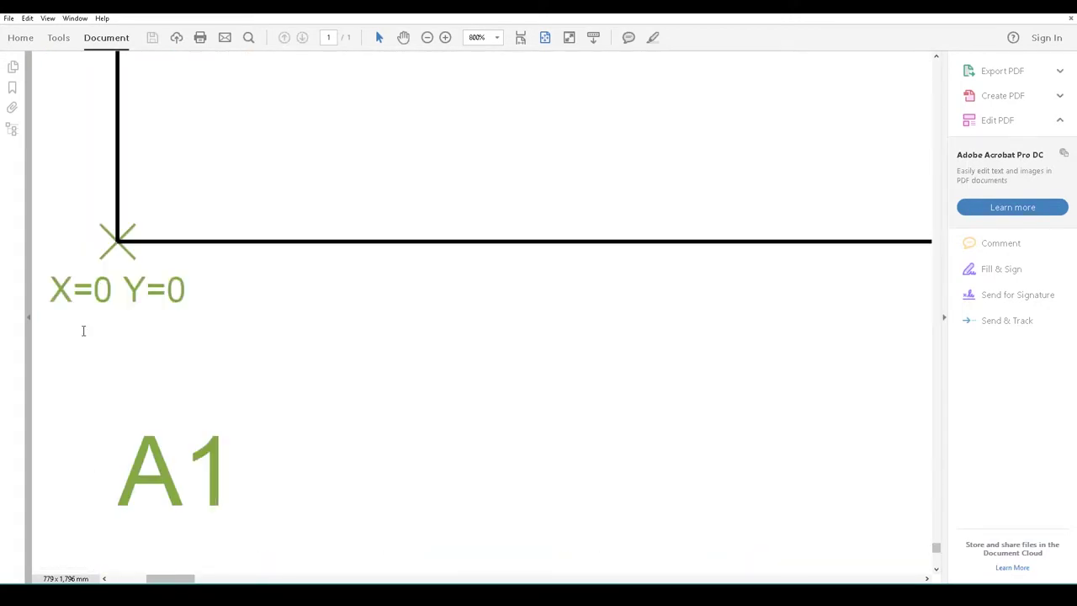
scroll(141, 294, "down", 5, "ctrl")
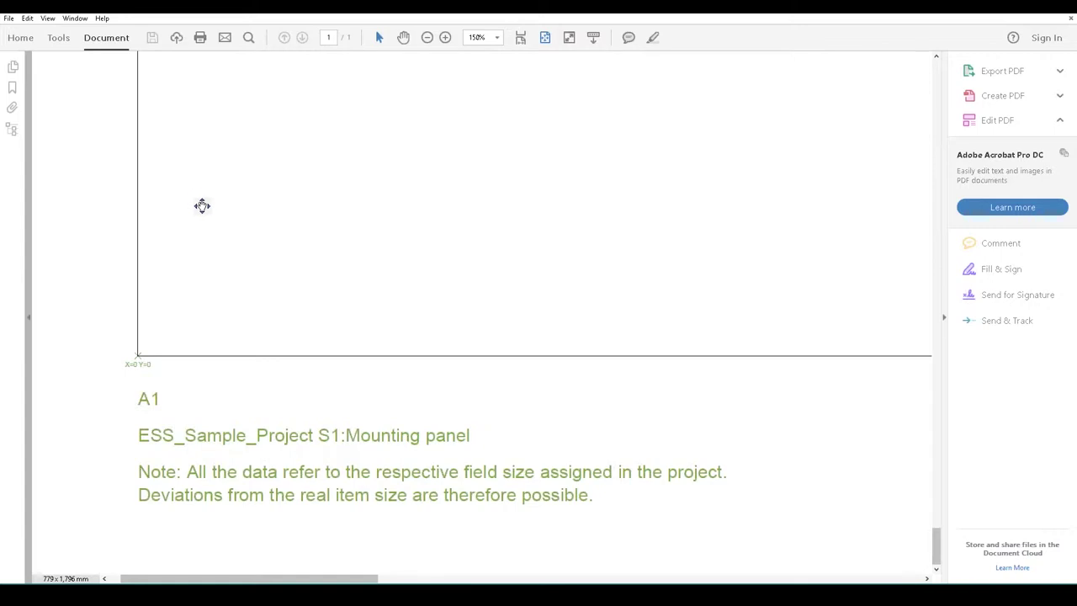
scroll(202, 202, "up", 3)
scroll(272, 312, "up", 2)
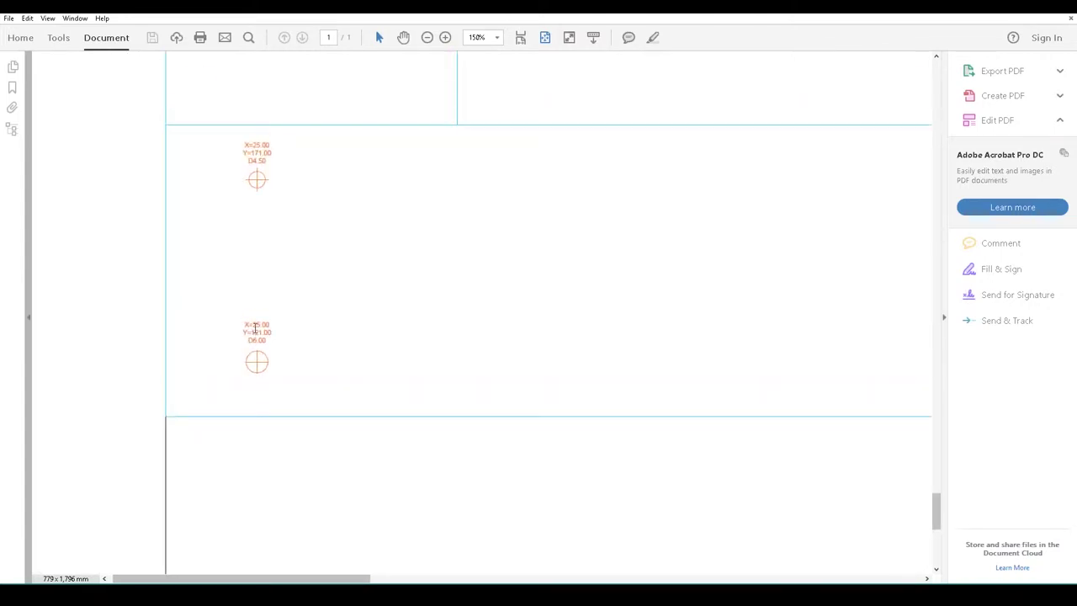
scroll(260, 353, "up", 3, "ctrl")
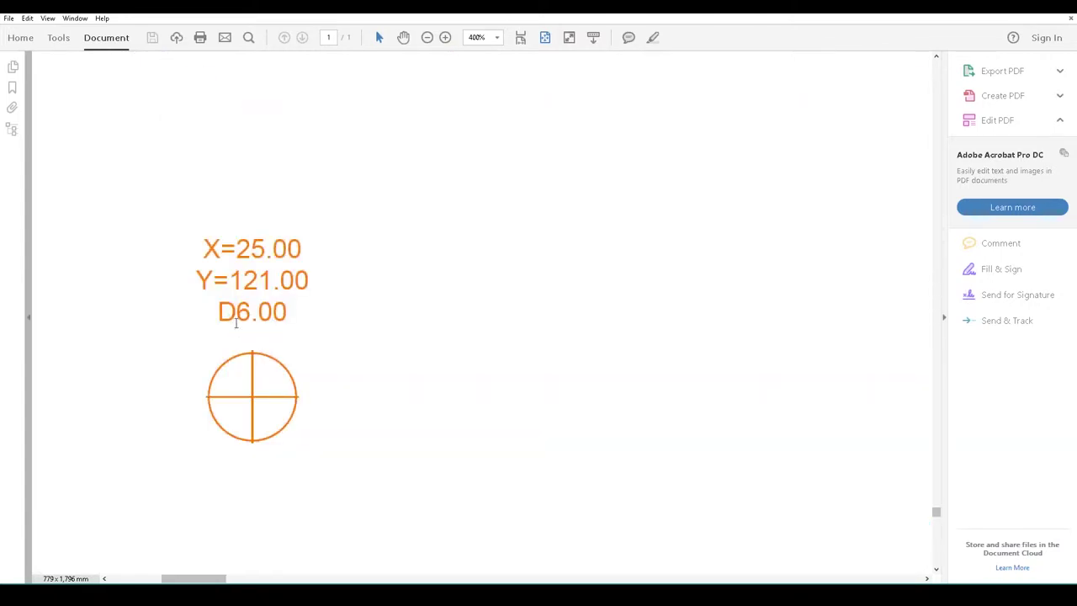
scroll(254, 365, "down", 1, "ctrl")
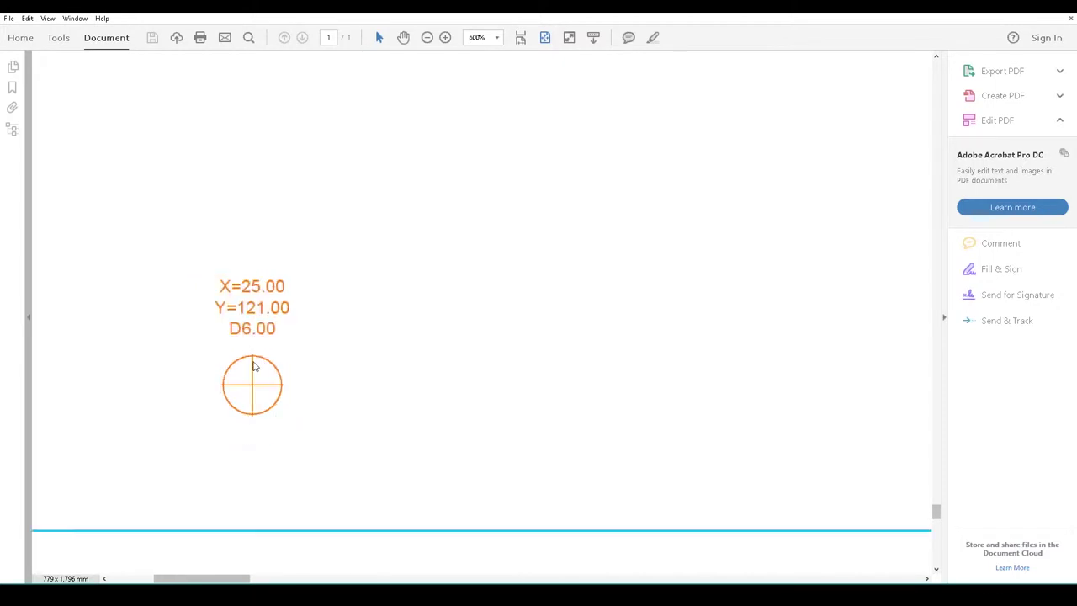
scroll(254, 364, "down", 2, "ctrl")
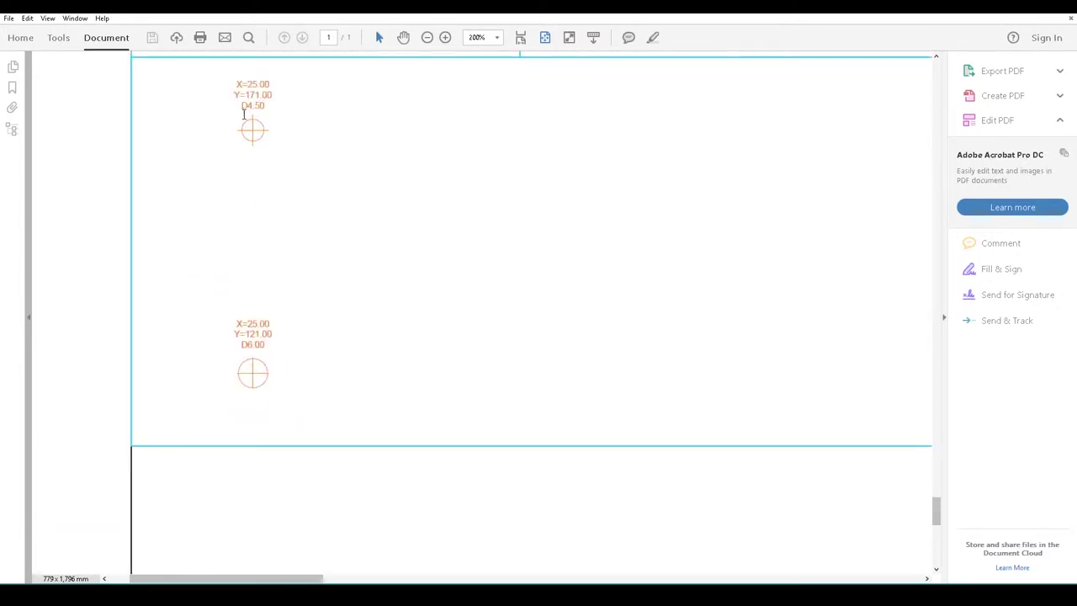
scroll(317, 210, "up", 1, "ctrl")
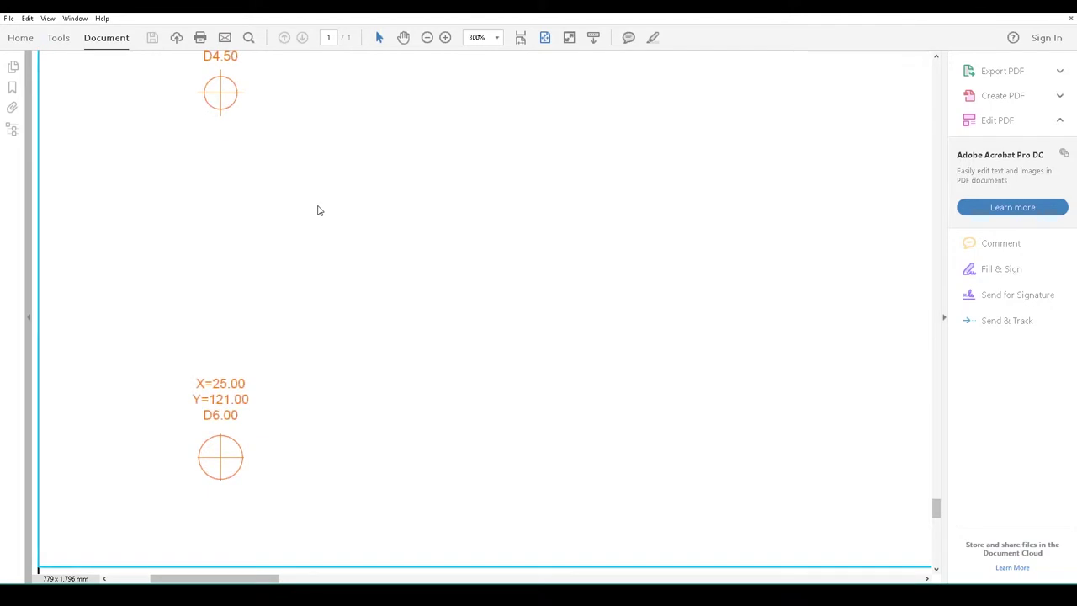
scroll(317, 210, "down", 3, "ctrl")
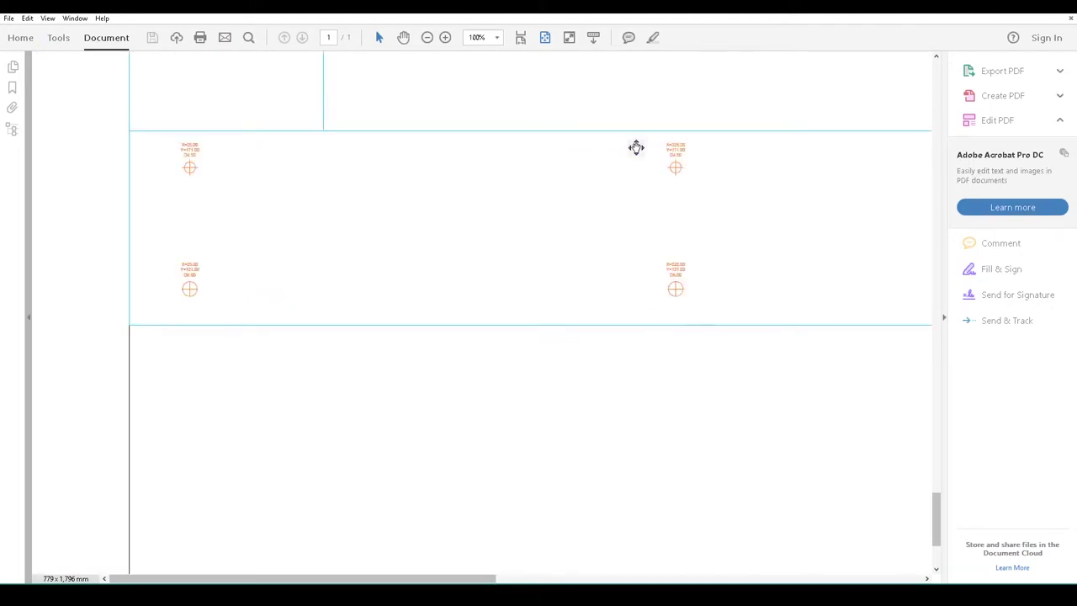
scroll(627, 153, "down", 2)
scroll(608, 134, "up", 5)
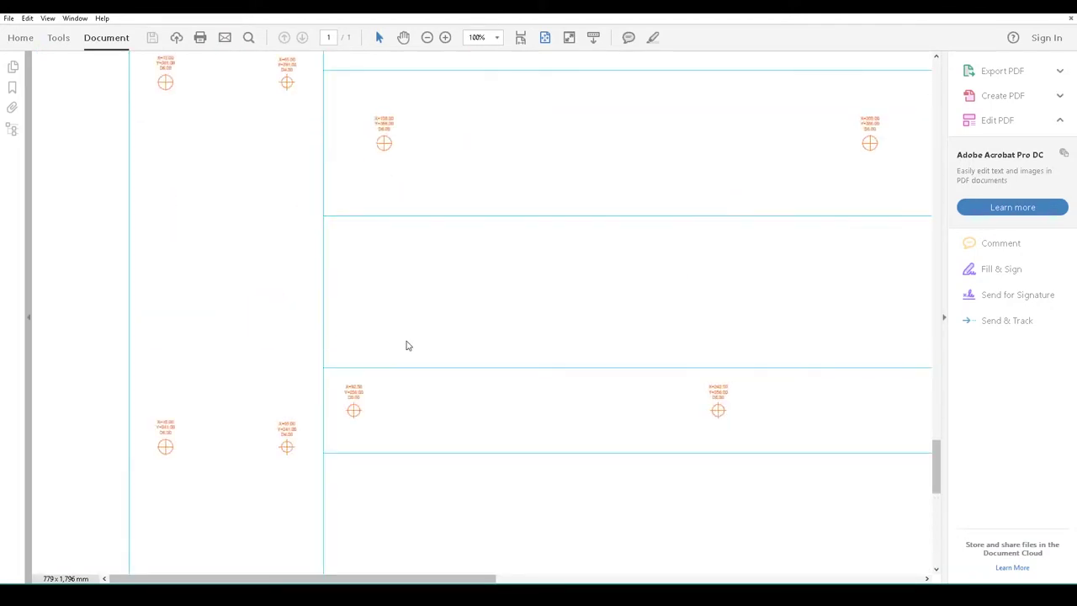
scroll(397, 324, "up", 5)
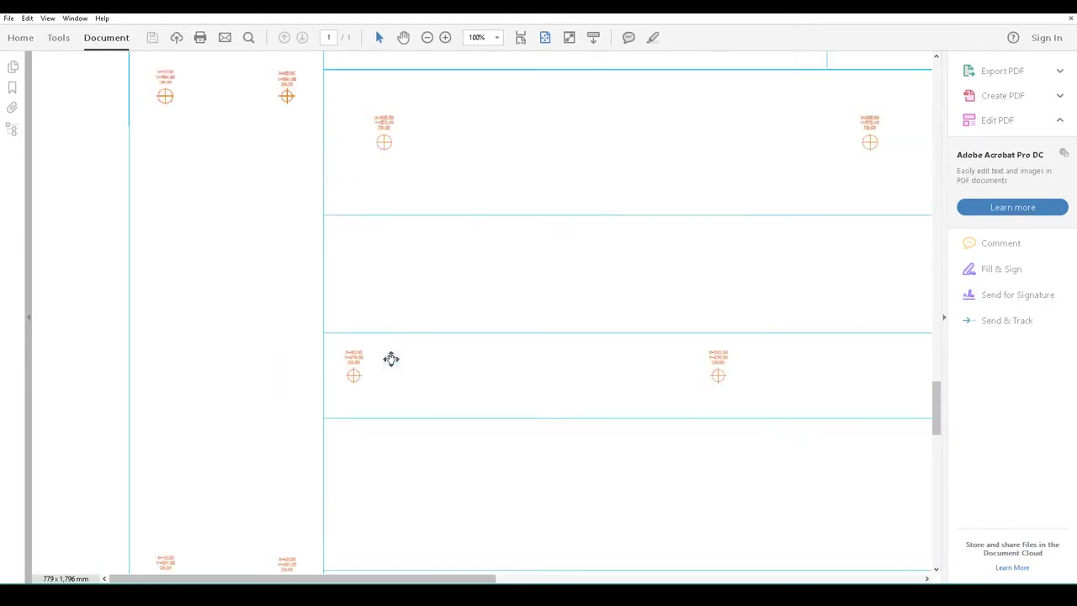
scroll(392, 359, "up", 5)
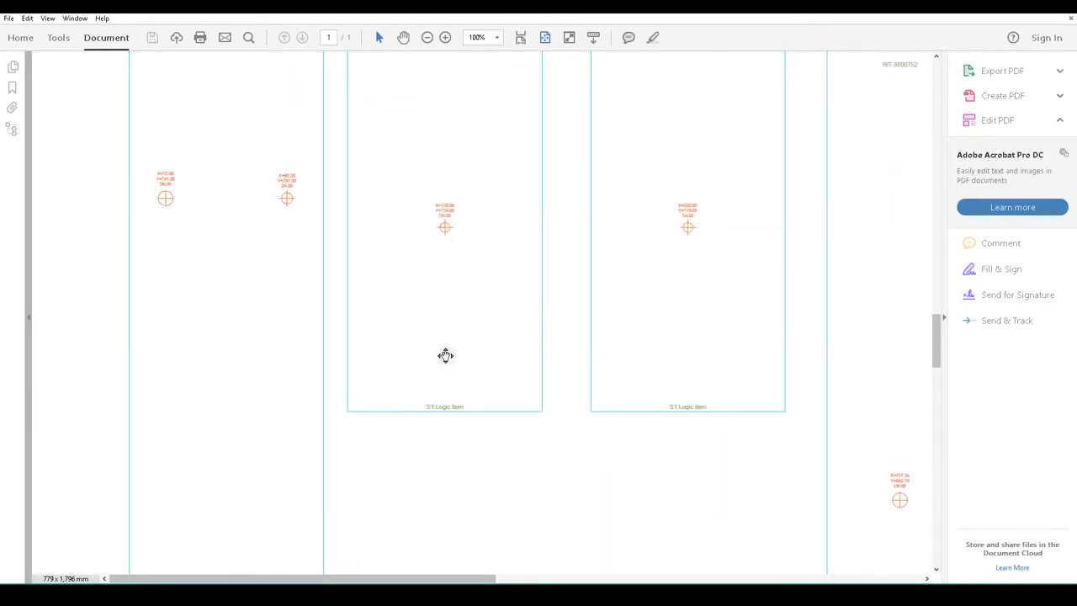
scroll(445, 355, "up", 3)
scroll(447, 356, "up", 1)
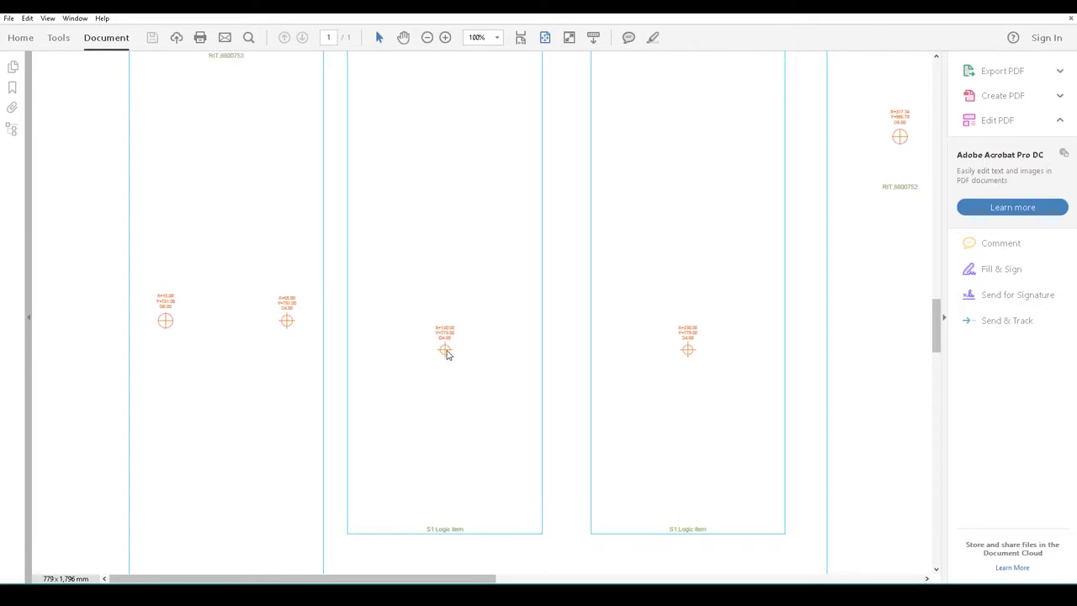
scroll(445, 350, "up", 6, "ctrl")
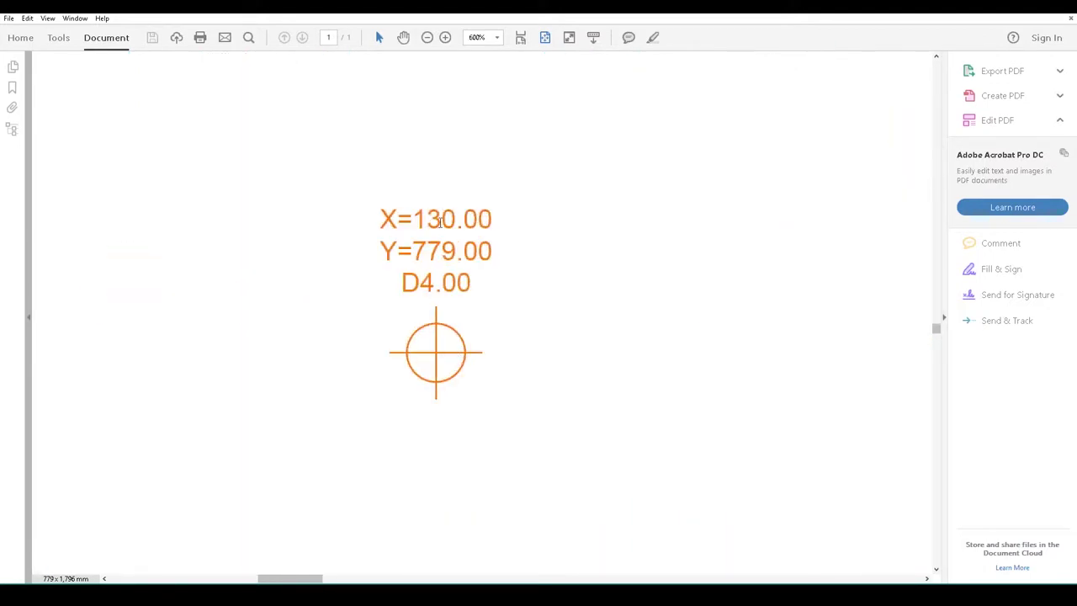
scroll(424, 347, "down", 6, "ctrl")
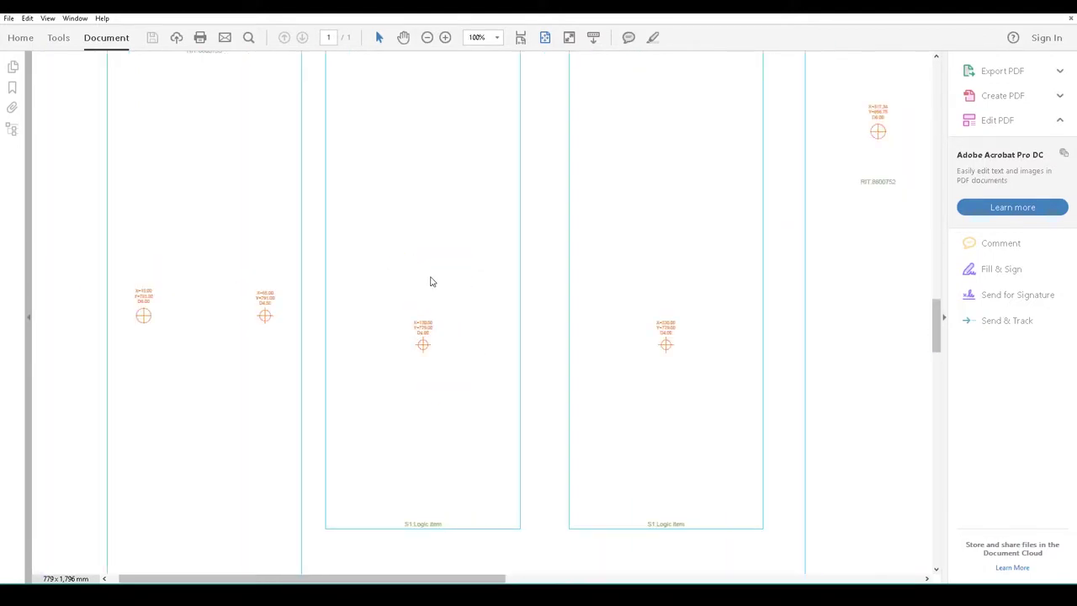
scroll(430, 274, "up", 2)
scroll(437, 286, "up", 8)
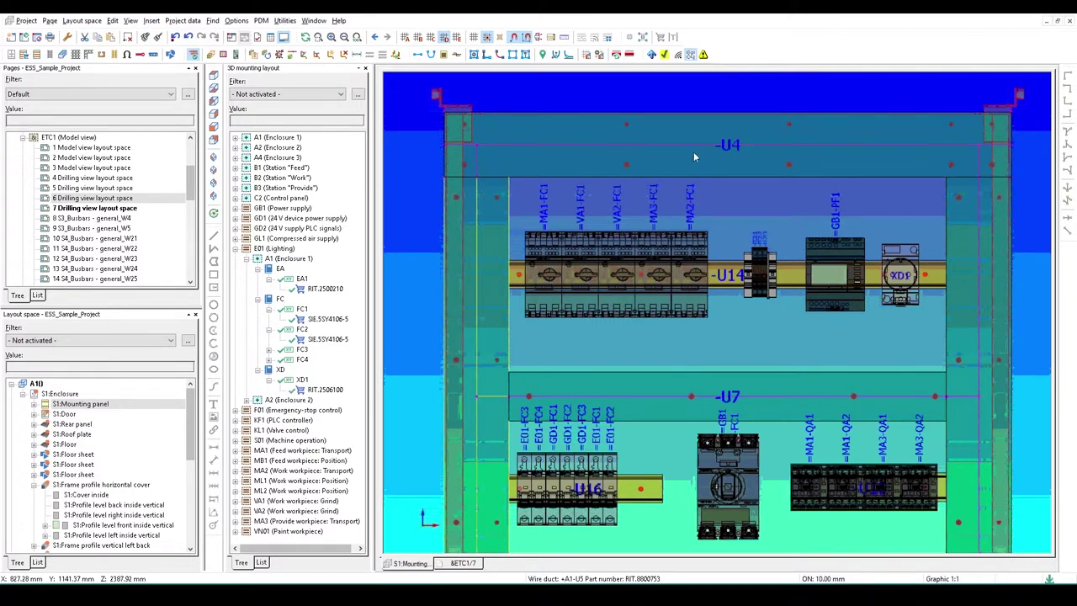
- Switch to shaded rendering and route the XD1 receptacle's wires through the cabinet
left_click(690, 54)
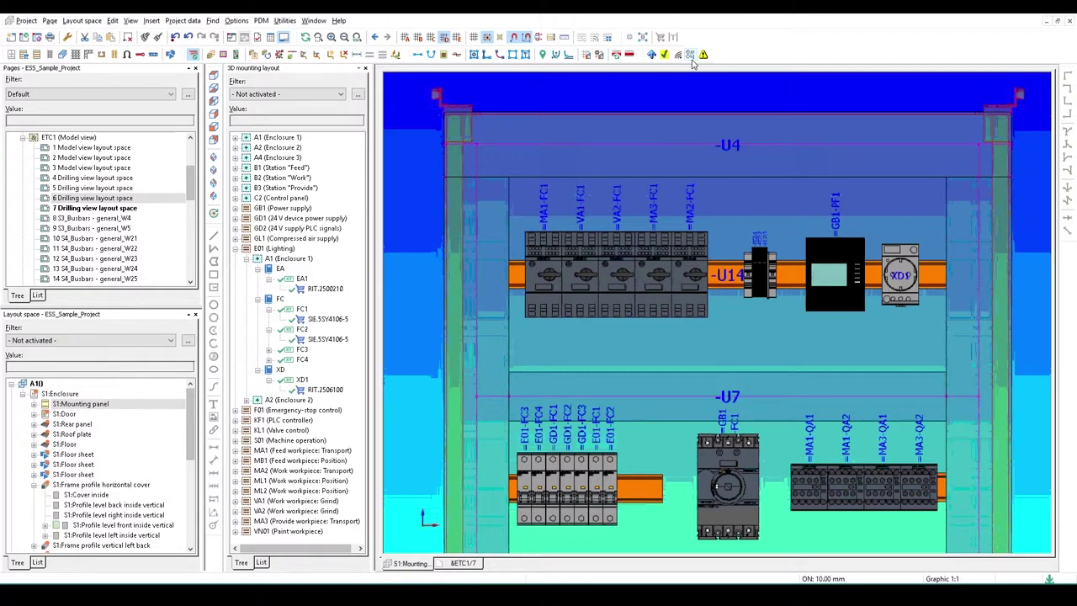
left_click(898, 285)
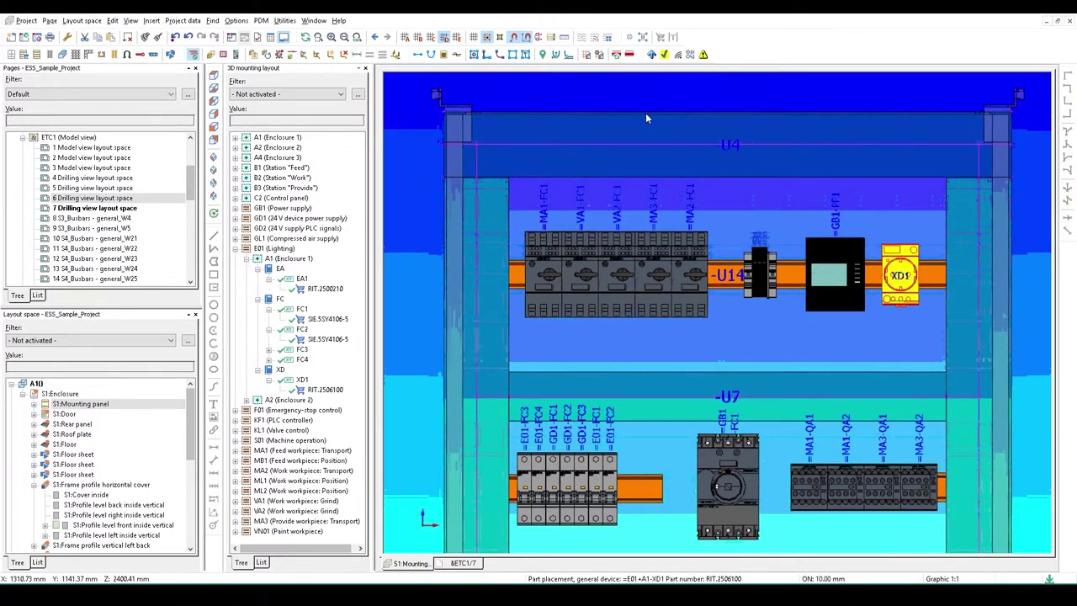
left_click(486, 55)
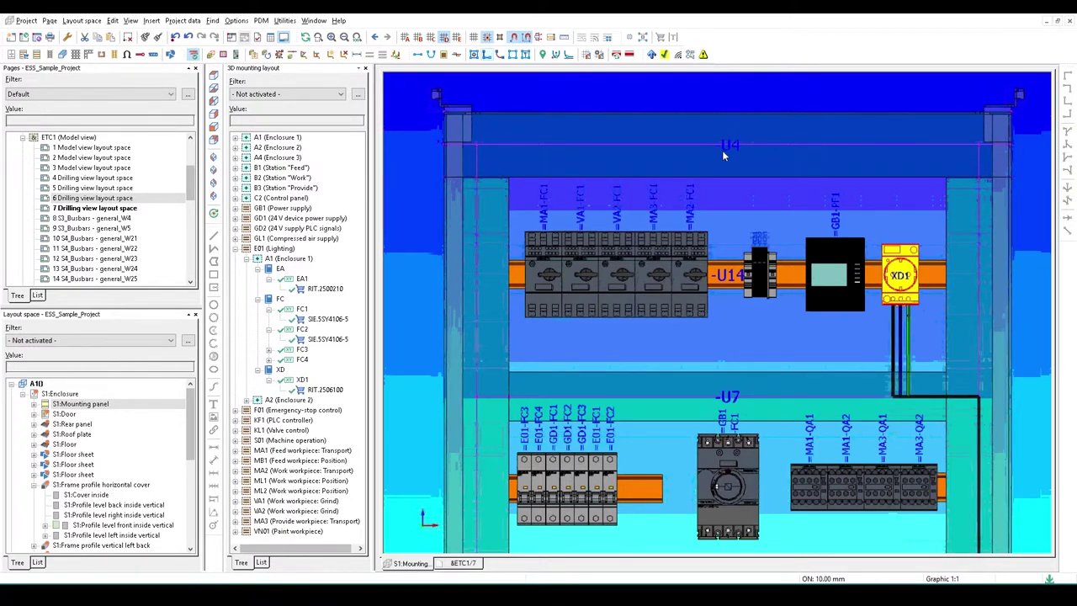
scroll(902, 331, "up", 3)
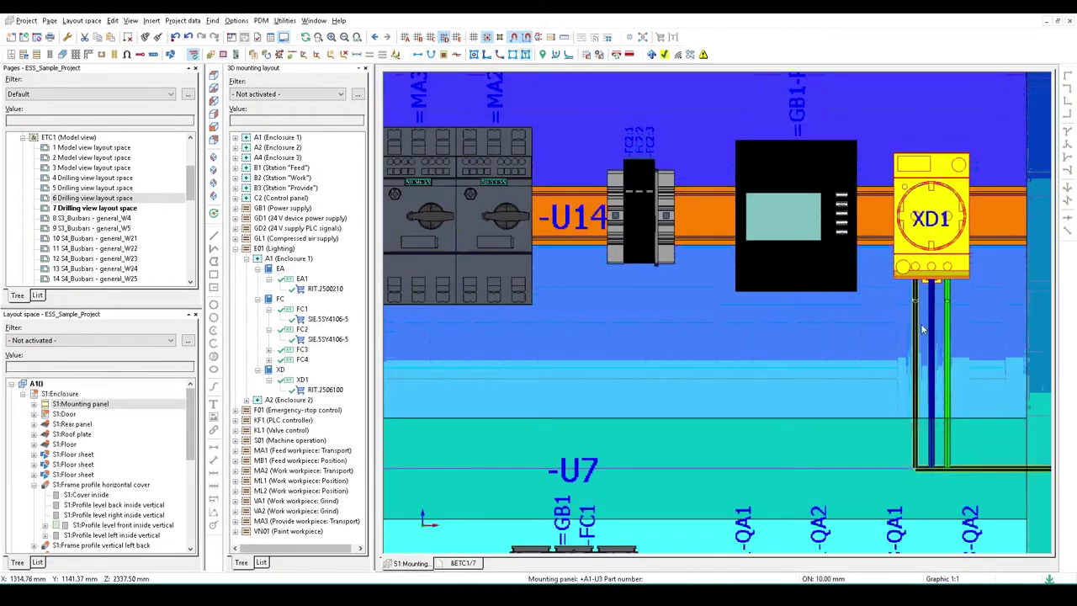
left_click(474, 561)
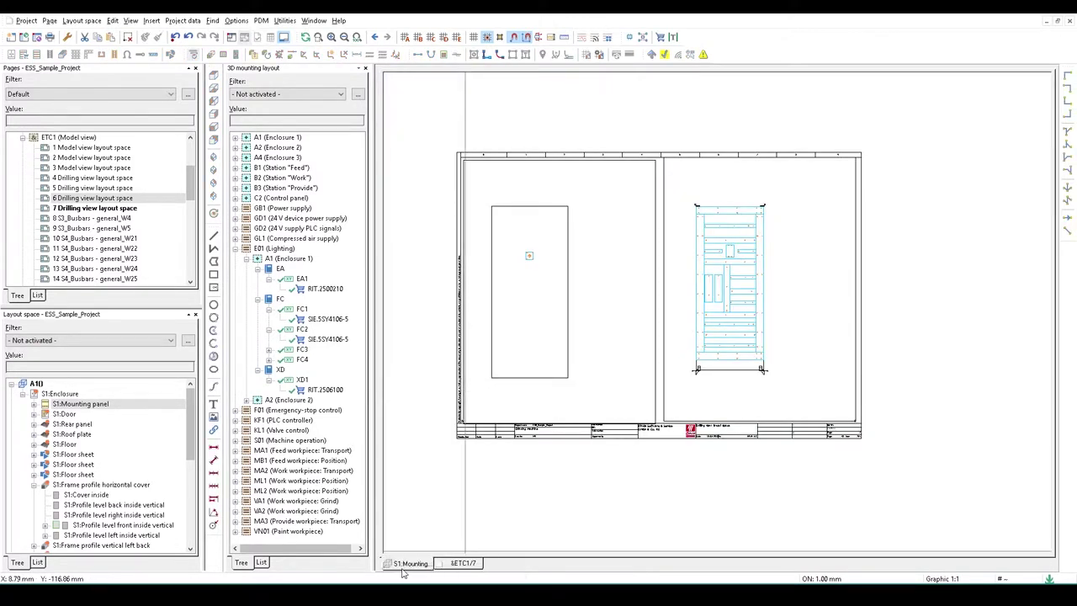
left_click(410, 563)
key("shift+f")
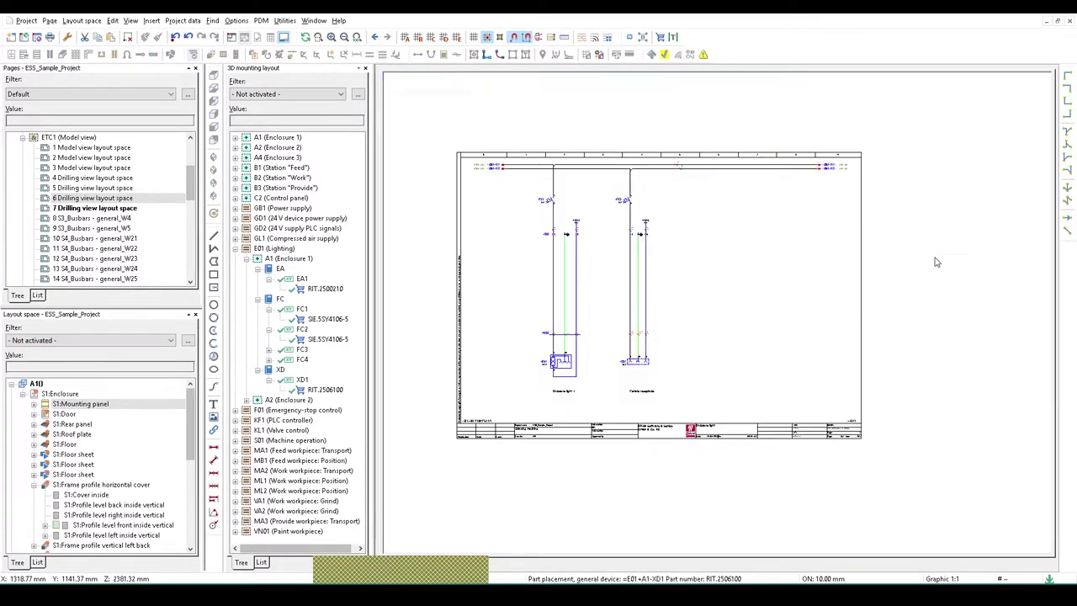
scroll(623, 244, "up", 5)
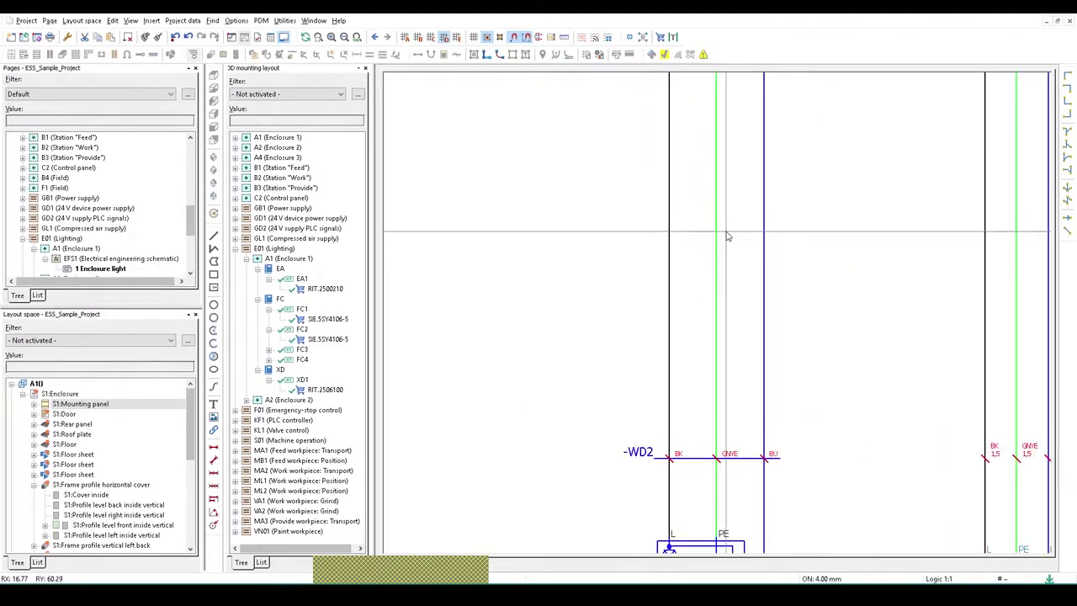
scroll(728, 237, "down", 3)
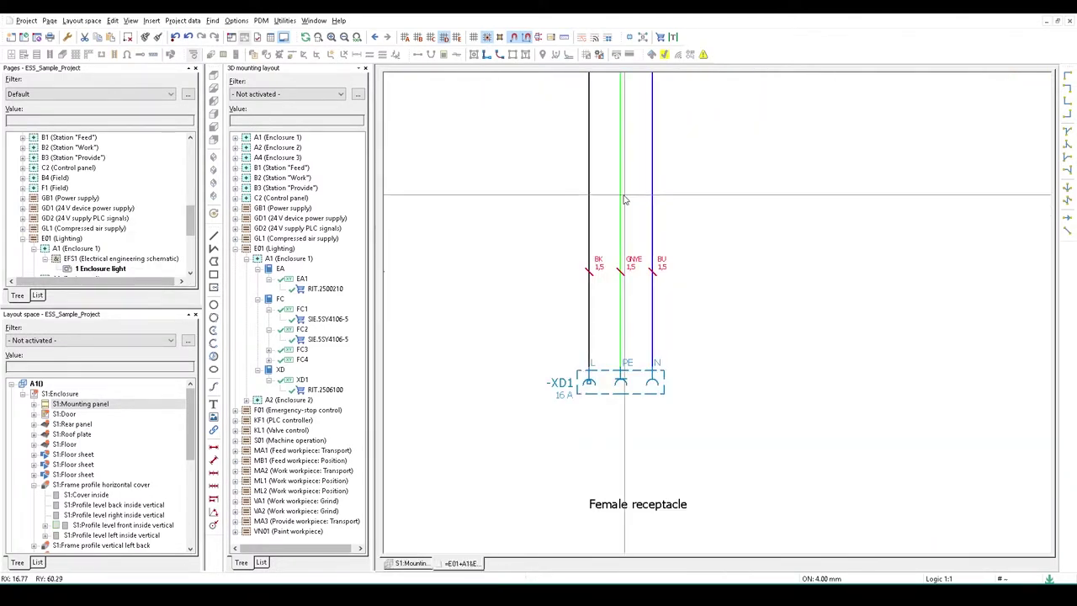
scroll(624, 200, "down", 4)
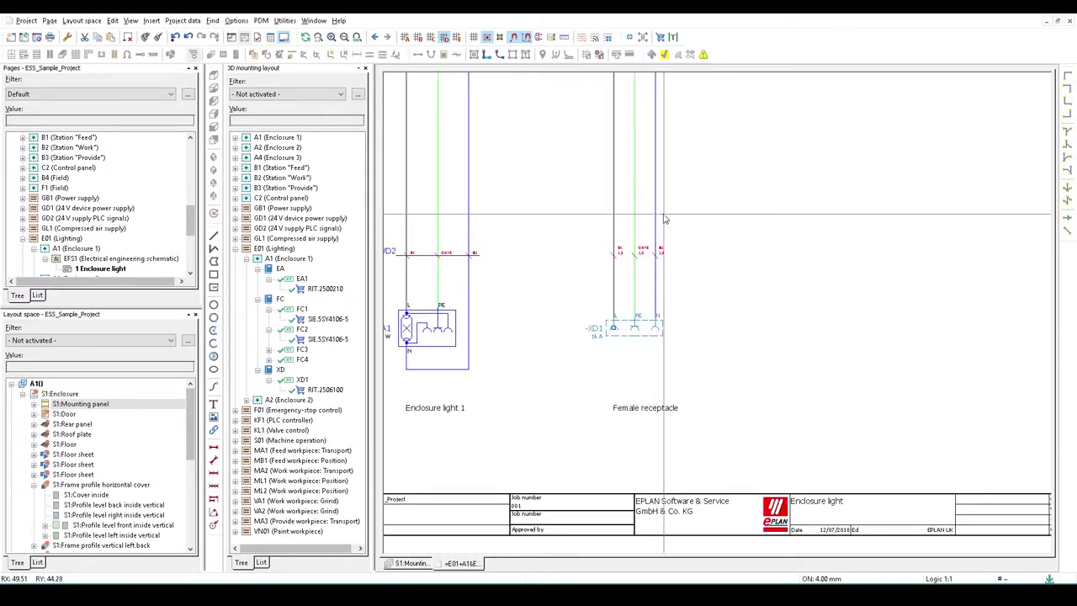
middle_click_drag(664, 219, 671, 292)
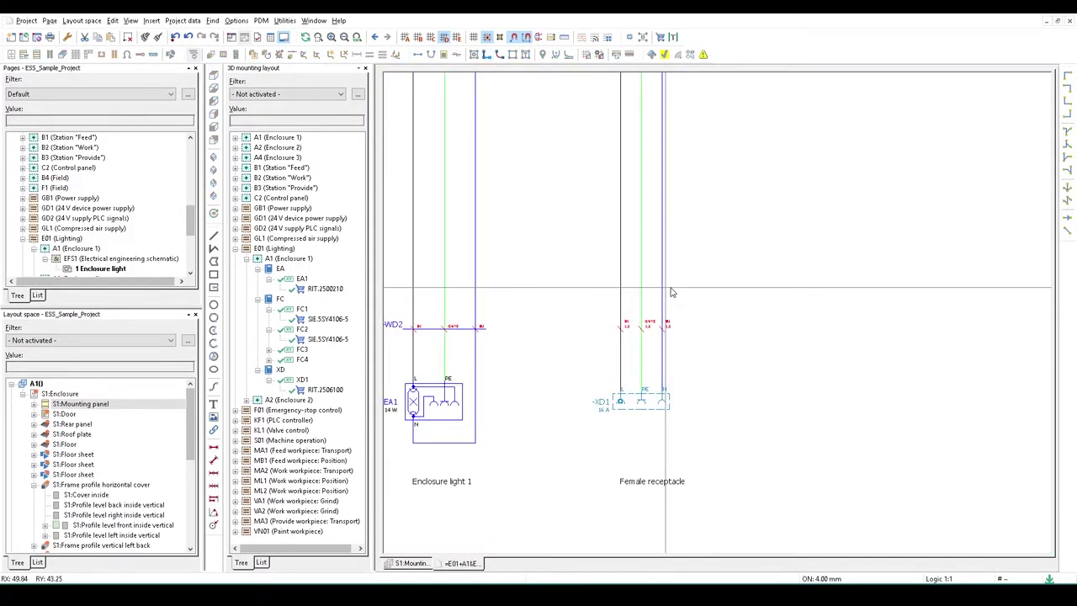
scroll(648, 341, "up", 5)
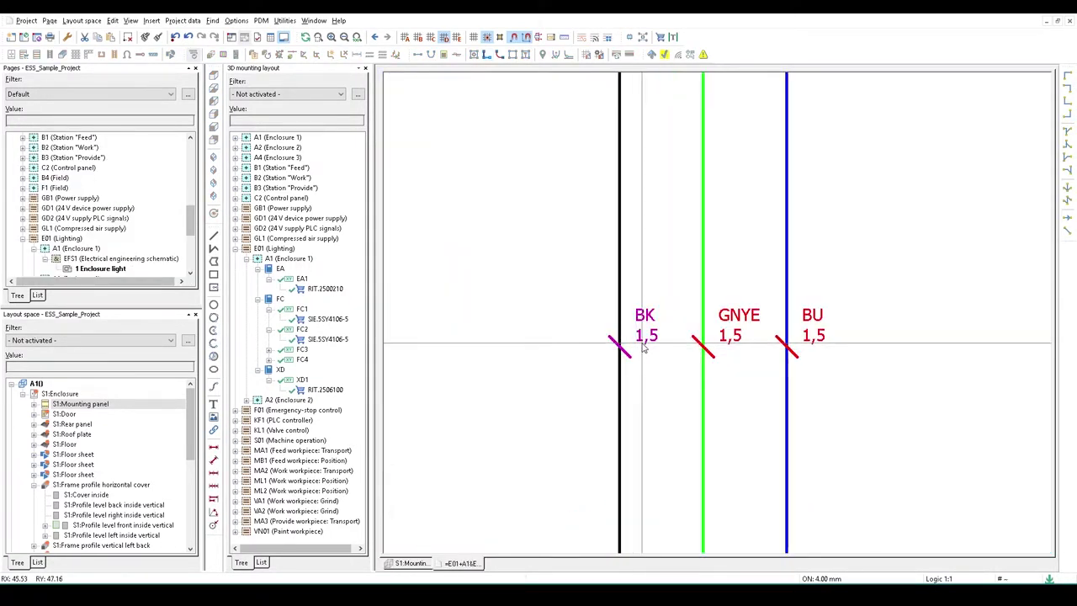
scroll(644, 349, "down", 3)
left_click(411, 563)
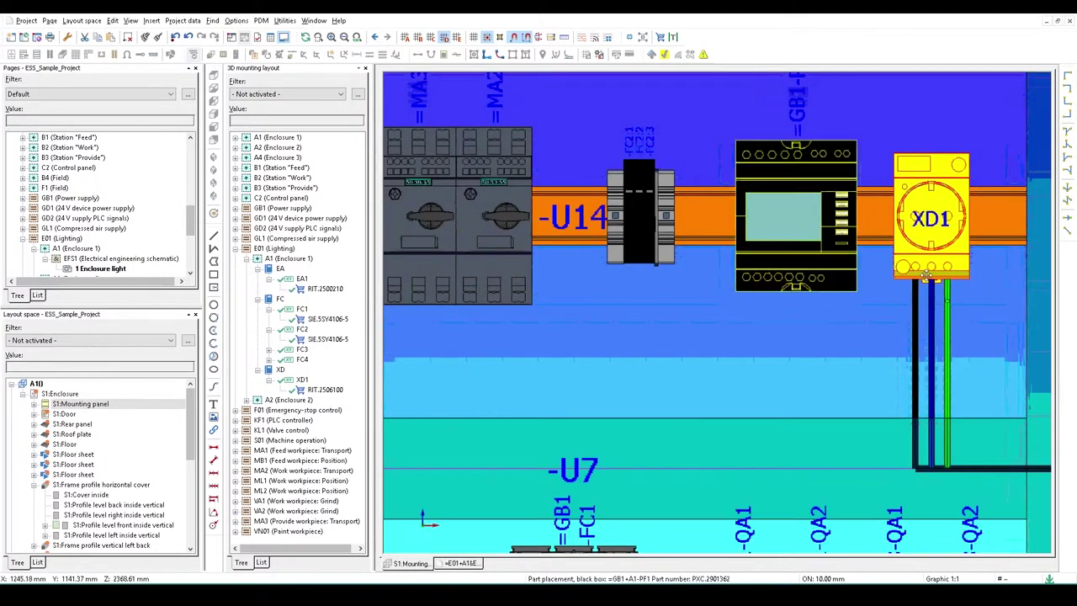
scroll(897, 440, "down", 2)
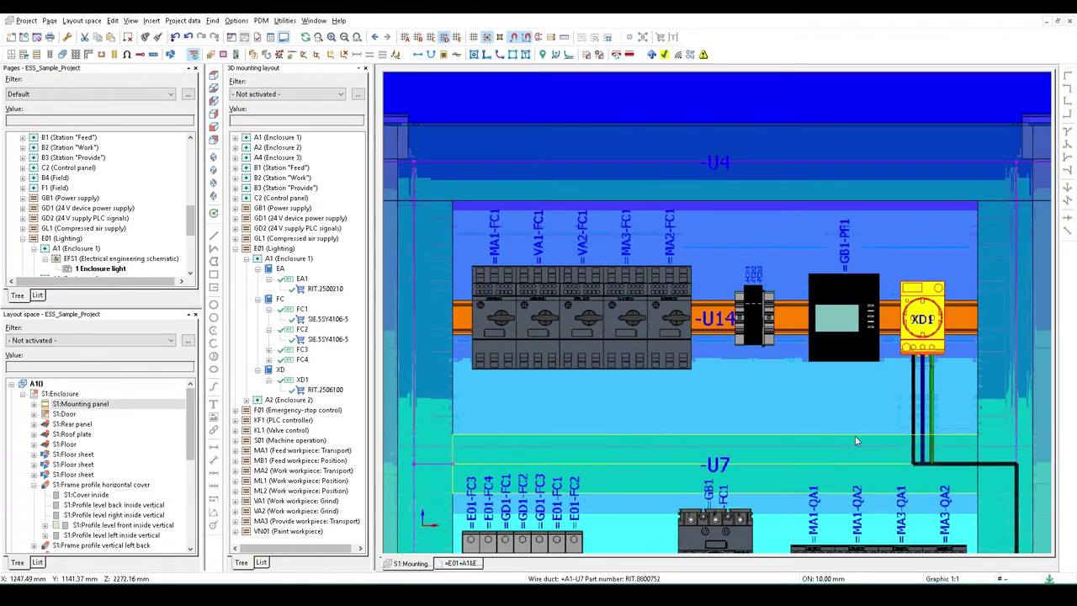
- Zoom out, select all objects with Ctrl+A, and update and route every connection
scroll(798, 352, "down", 3)
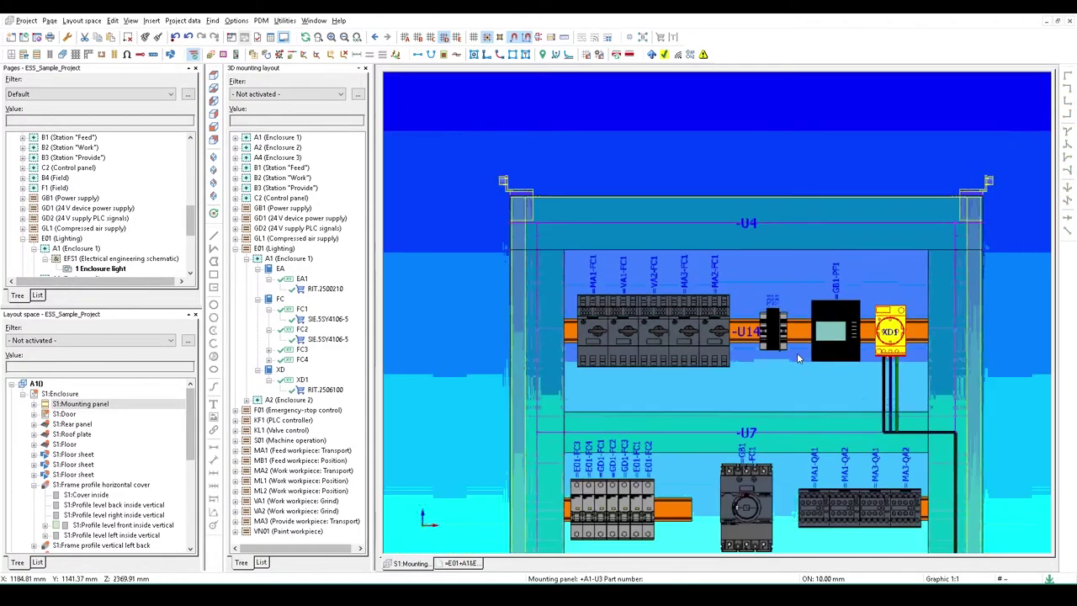
scroll(758, 289, "down", 3)
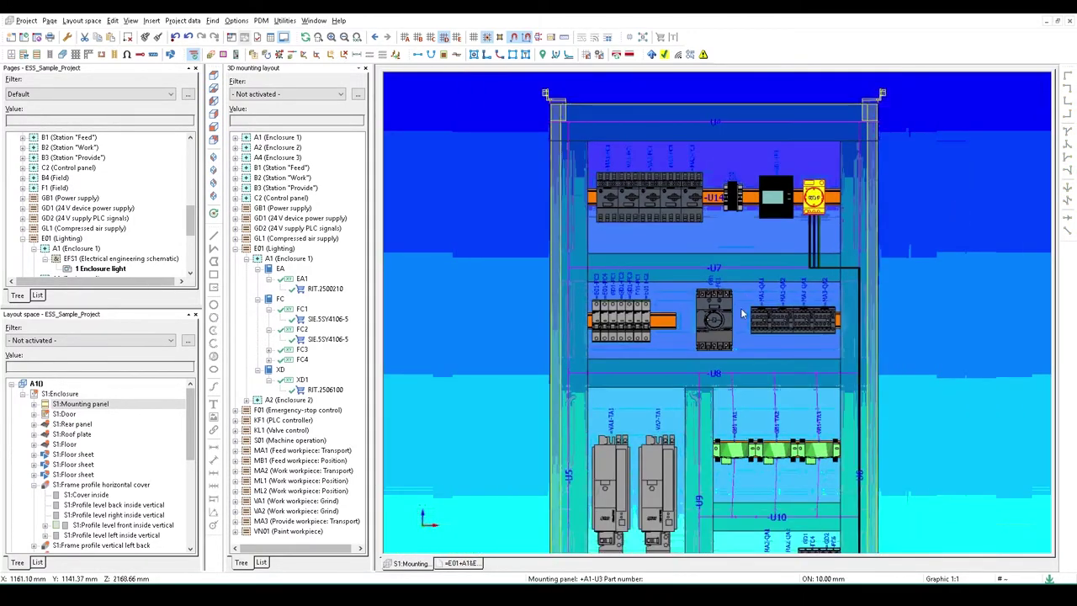
key("ctrl+a")
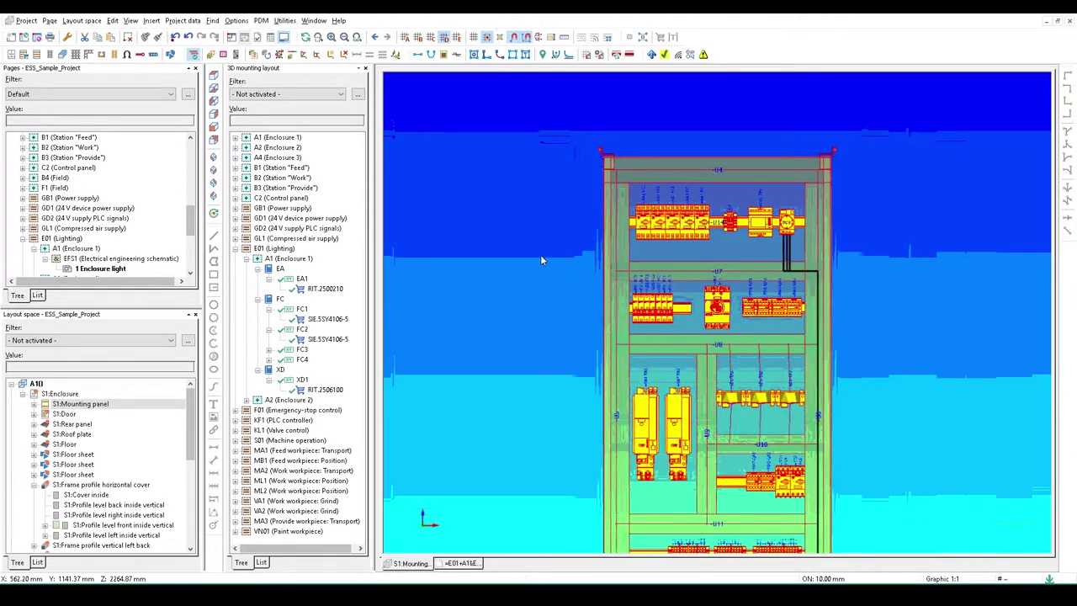
left_click(486, 53)
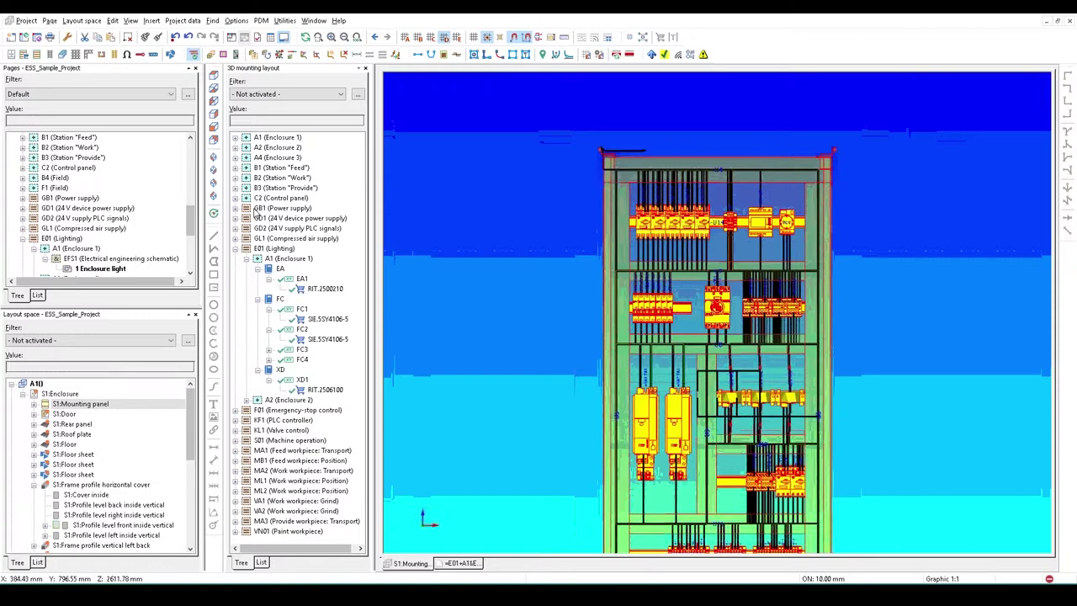
- Rotate the wired cabinet freely, jump to S1:Frame profile horizontal cover, then turn back near-front
left_click(214, 213)
left_click_drag(798, 276, 589, 329)
left_click_drag(711, 140, 632, 209)
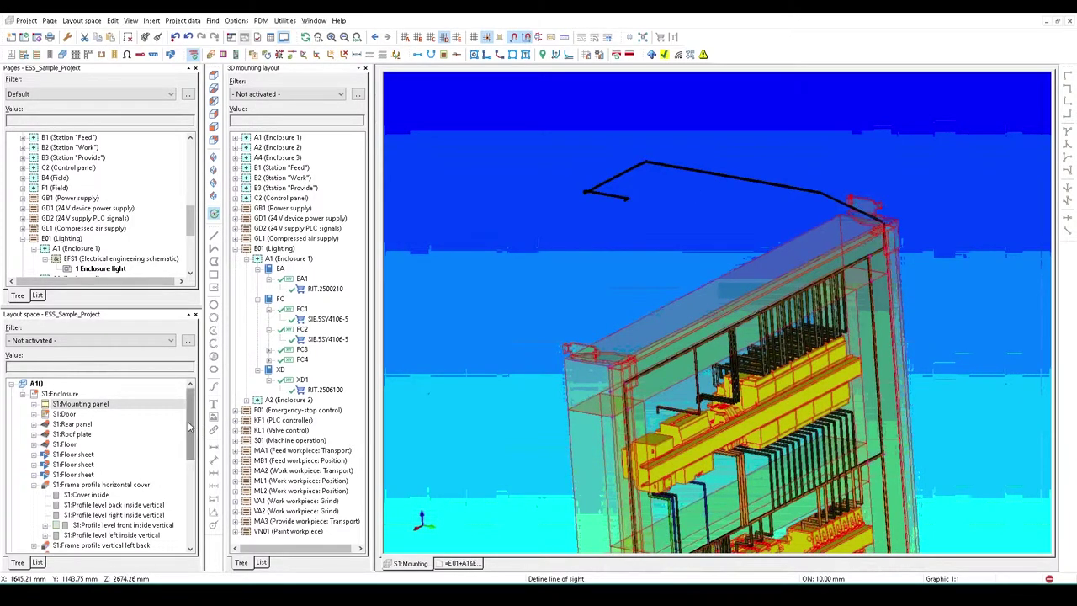
scroll(164, 447, "down", 2)
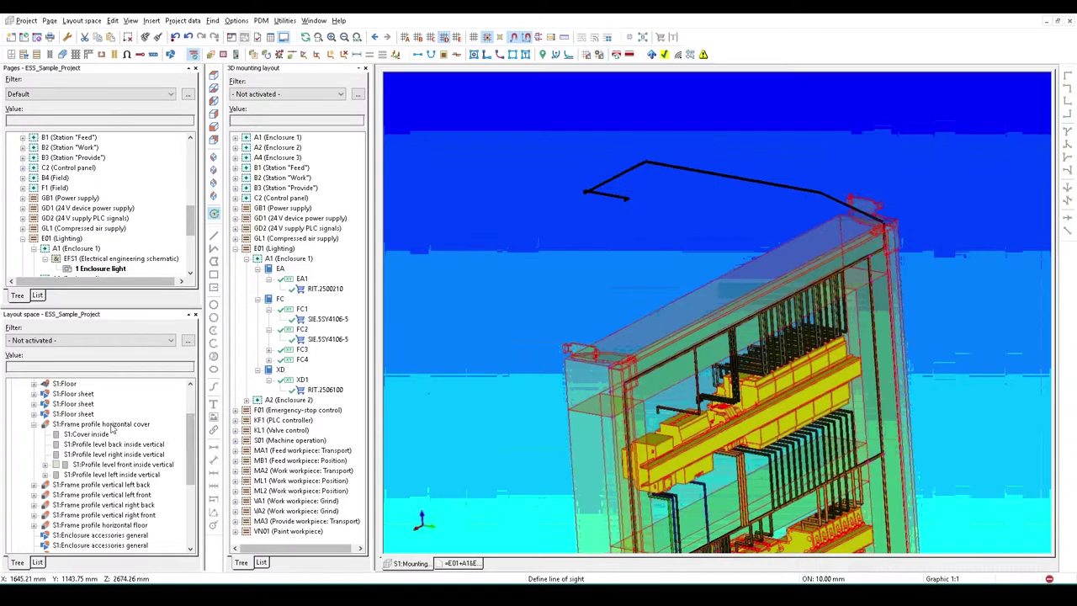
right_click(112, 428)
left_click(291, 296)
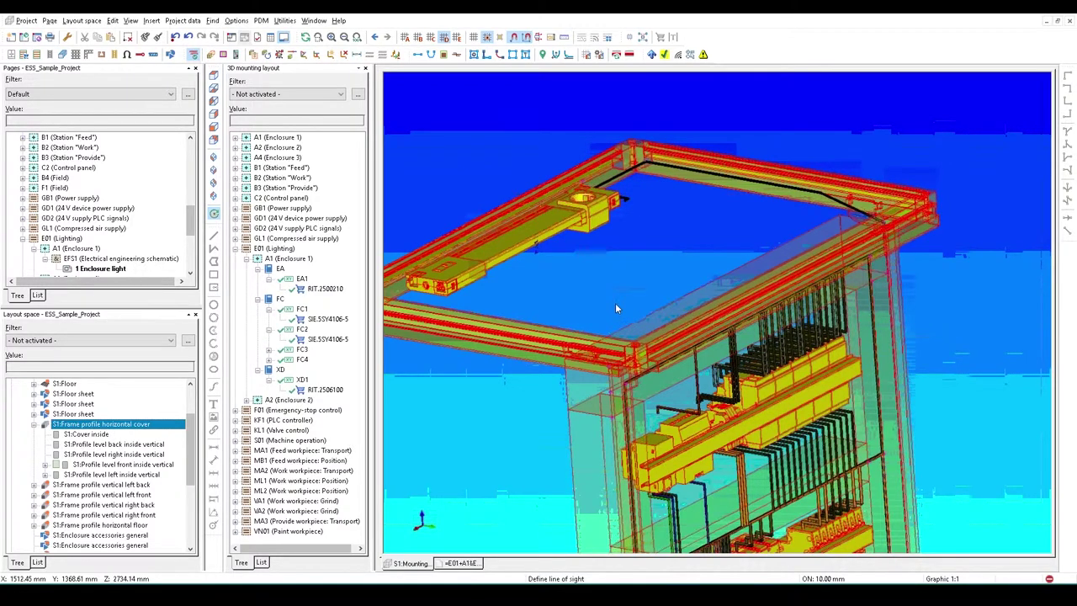
left_click_drag(569, 293, 657, 294)
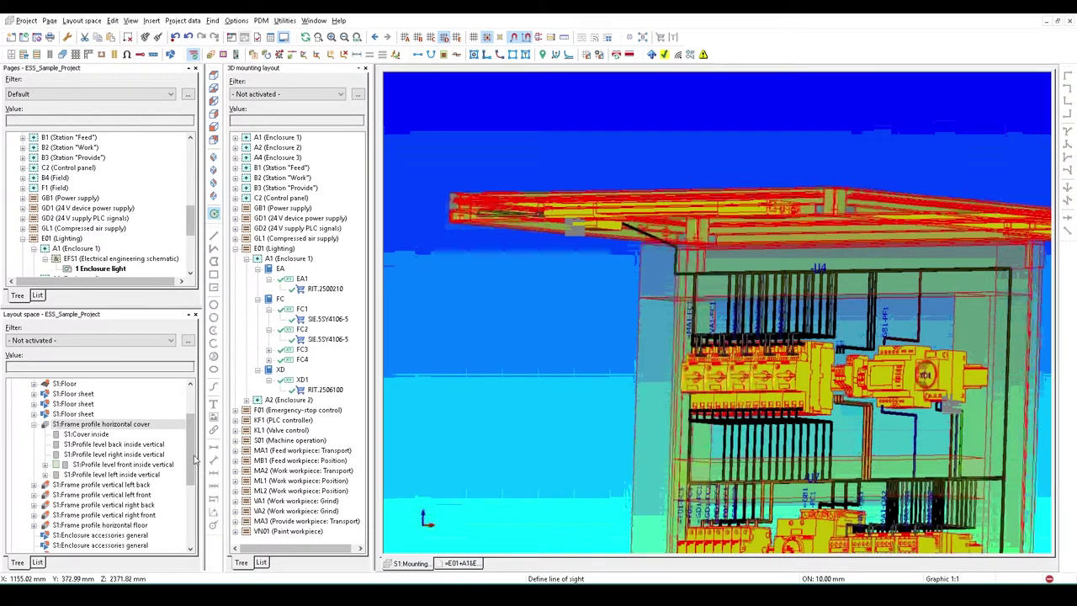
scroll(100, 431, "up", 2)
- Display S1:Door in the 3D cabinet view with Show > Selection
right_click(77, 418)
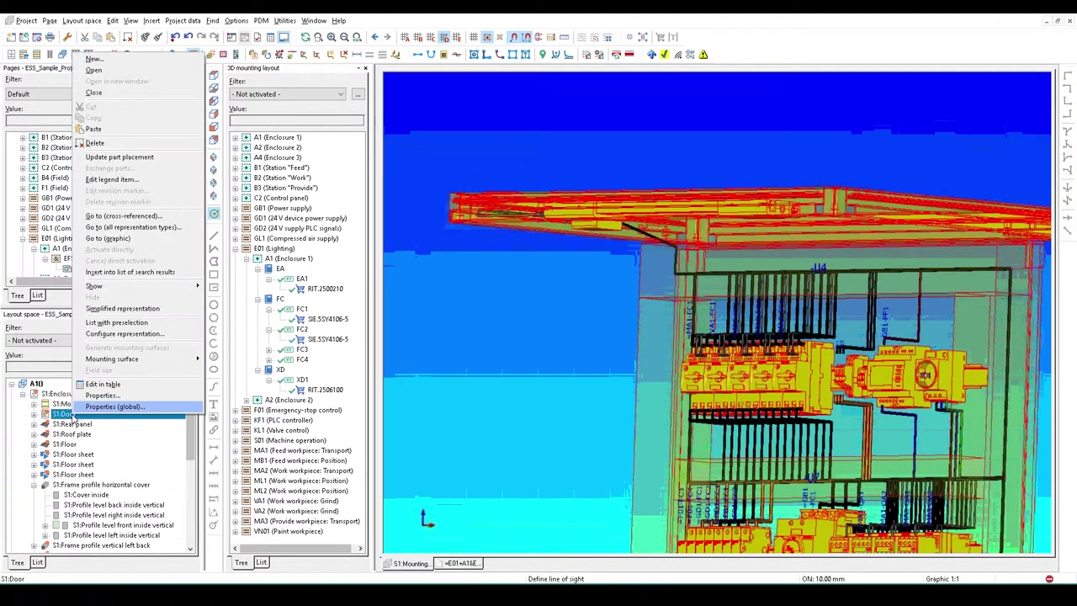
mouse_move(167, 287)
left_click(250, 291)
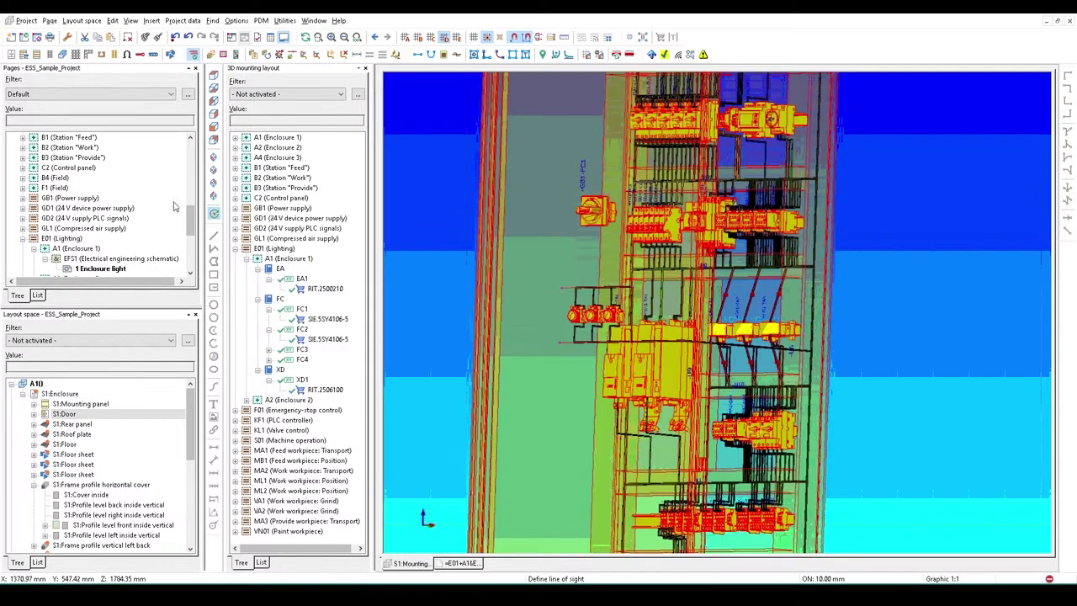
left_click(23, 238)
scroll(21, 237, "up", 5)
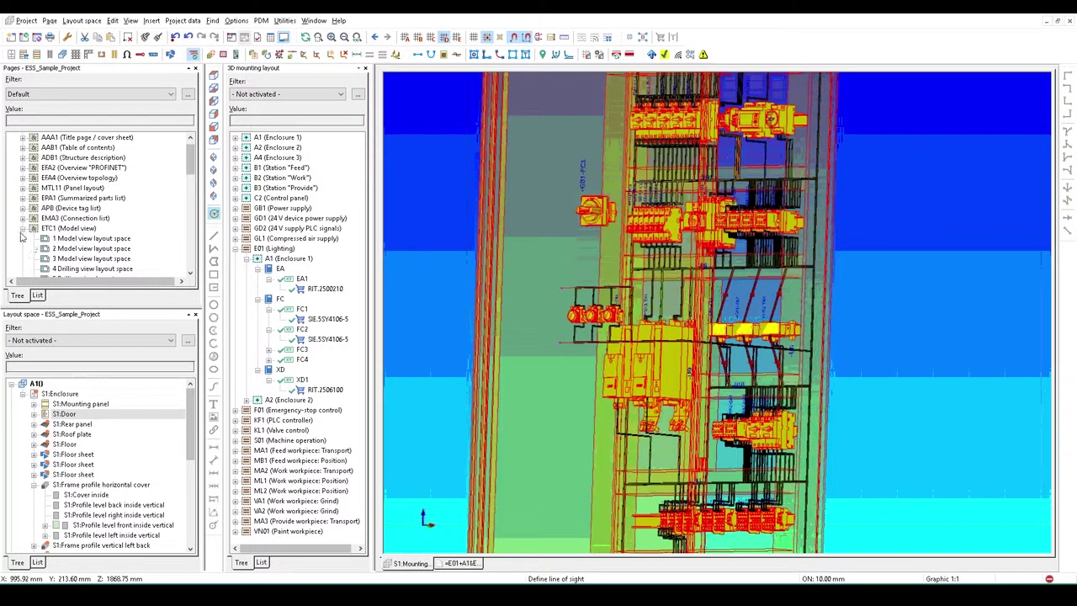
left_click(23, 228)
left_click(23, 218)
scroll(86, 235, "down", 3)
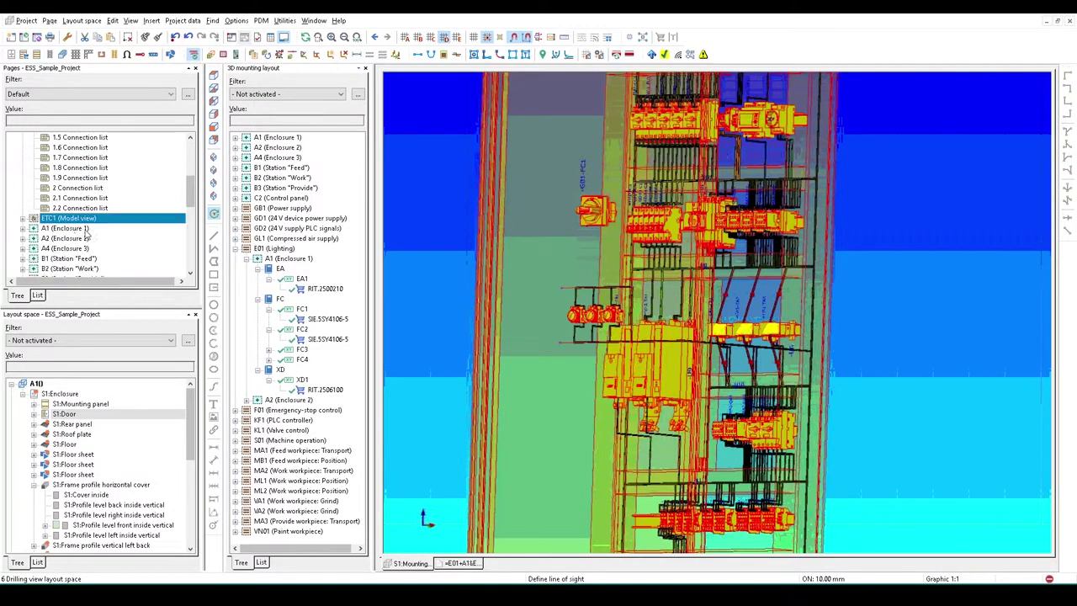
left_click(69, 208)
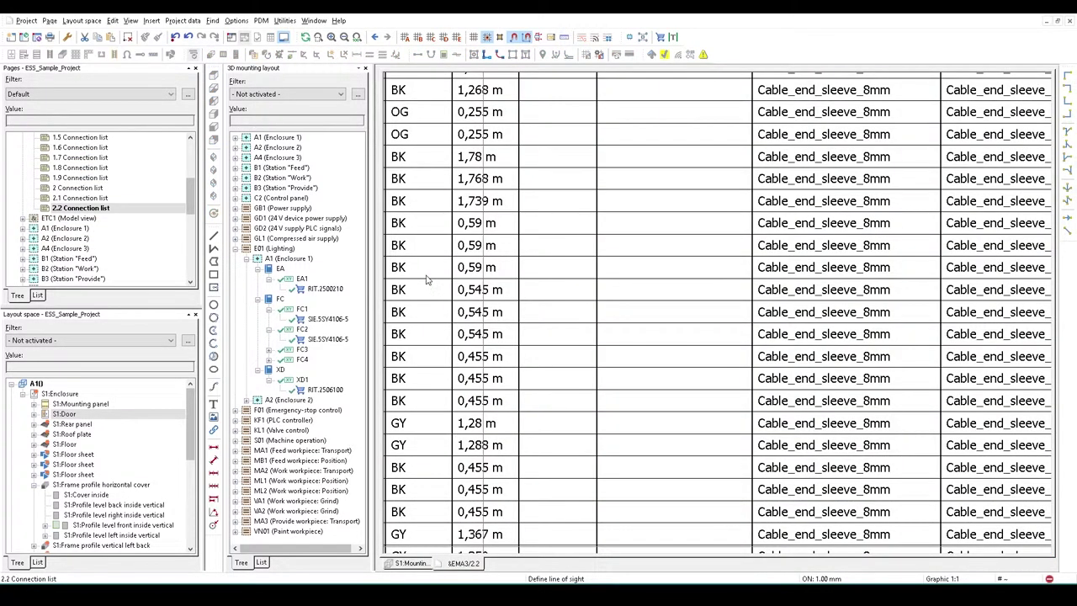
scroll(433, 281, "down", 5)
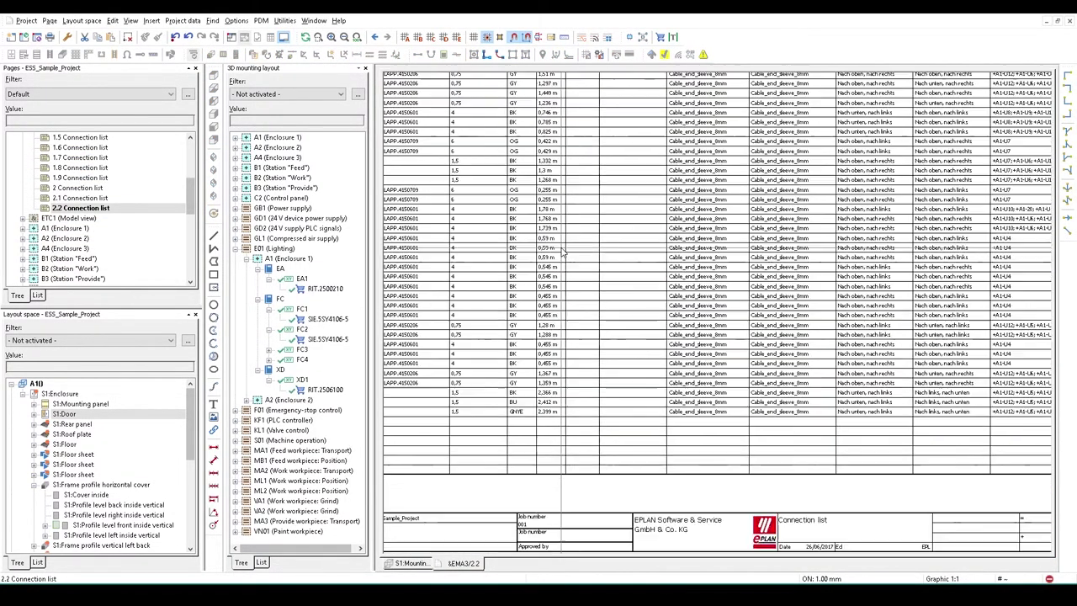
key("Page_Down")
key("Page_Down")
scroll(538, 254, "up", 2)
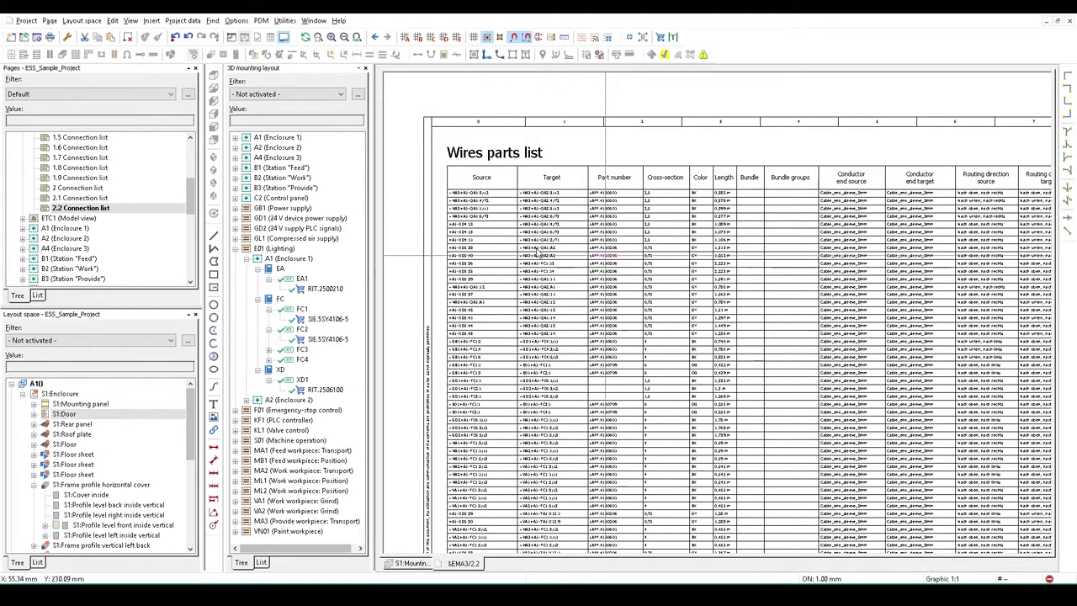
scroll(476, 220, "up", 2)
scroll(596, 158, "right", 3)
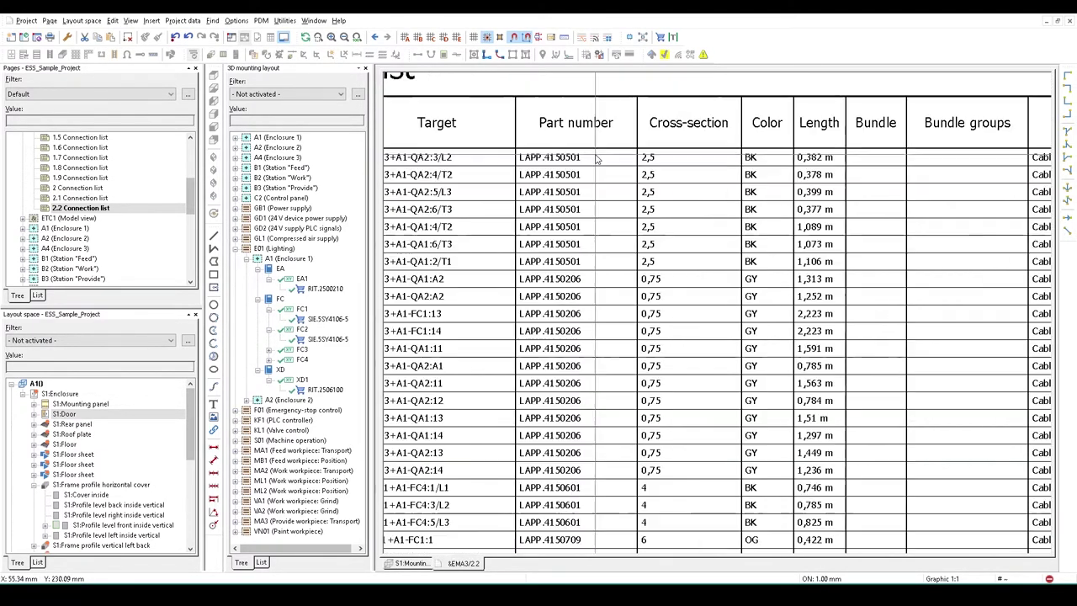
scroll(753, 223, "right", 3)
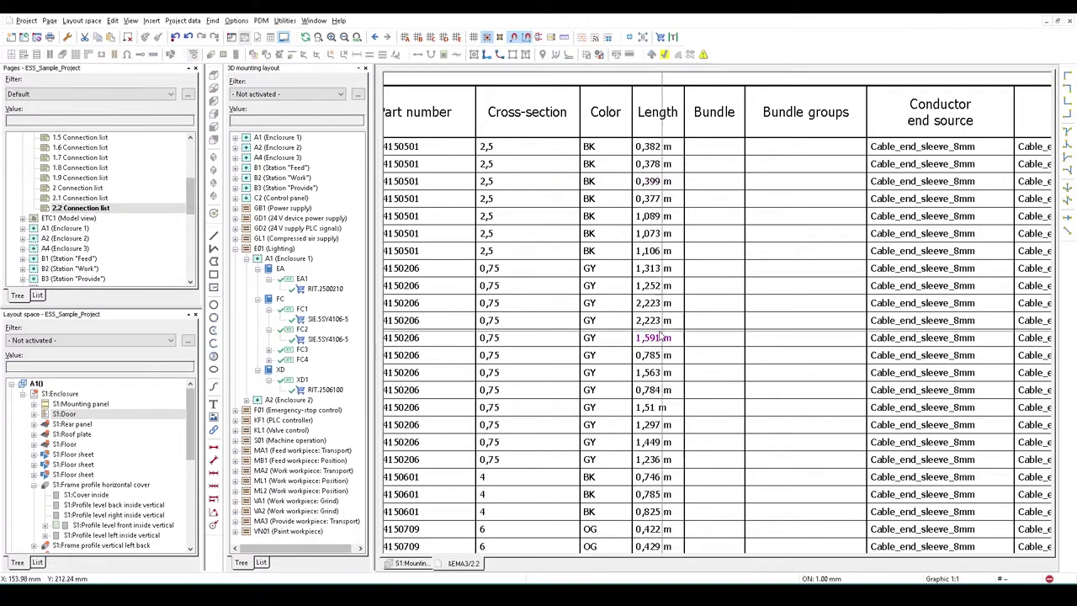
scroll(663, 337, "down", 5)
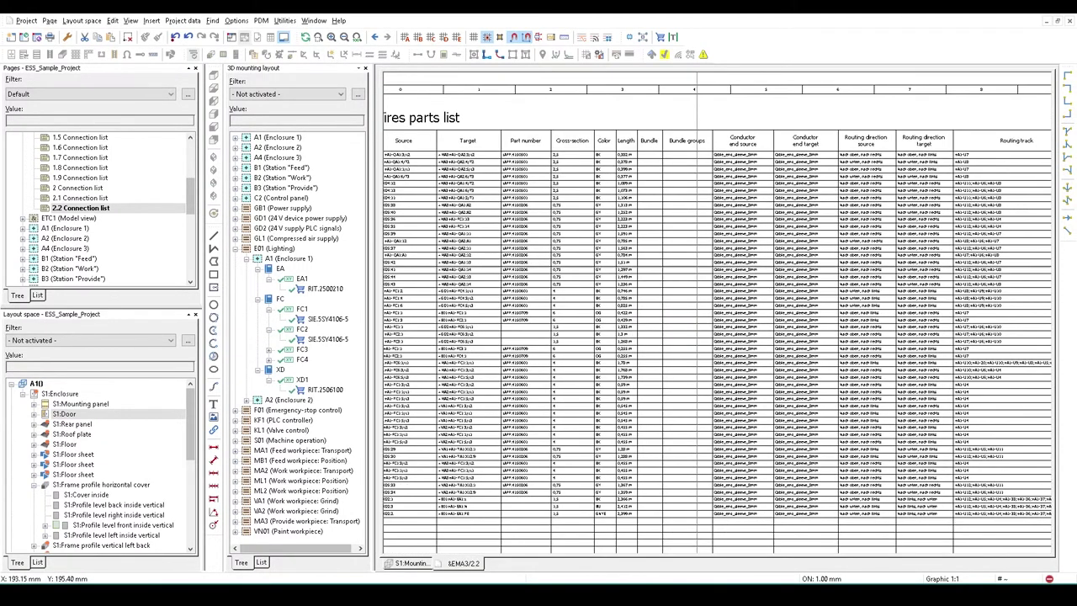
middle_click_drag(698, 271, 687, 259)
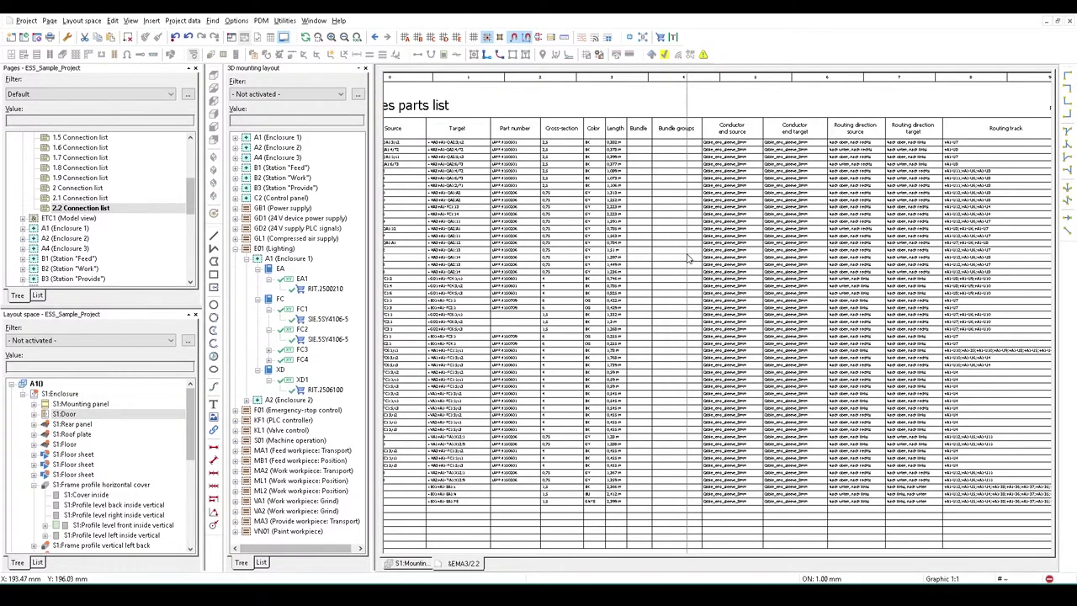
scroll(695, 260, "down", 3)
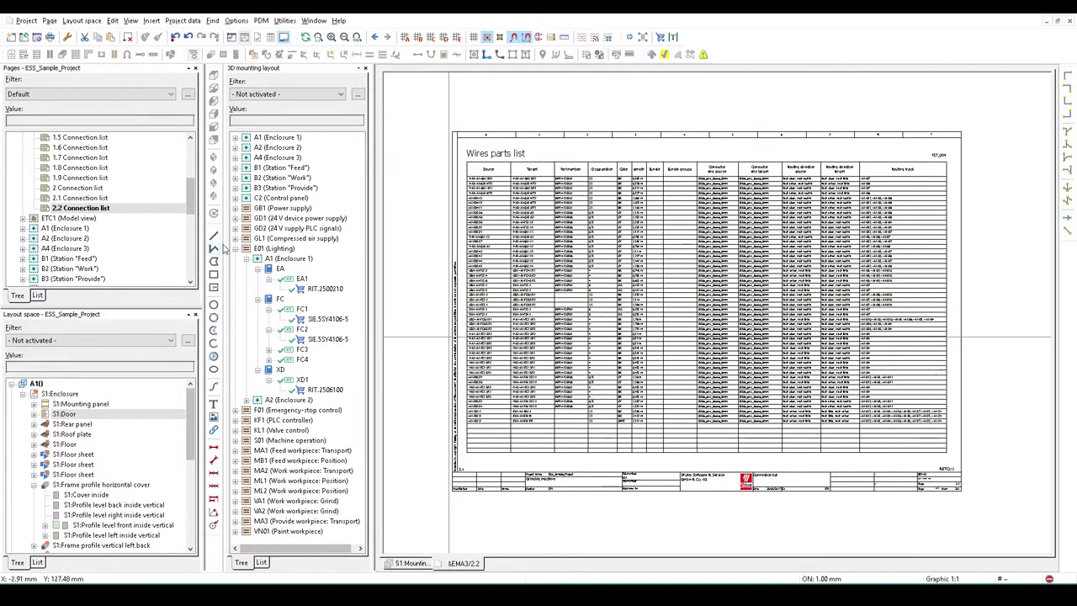
scroll(192, 197, "up", 2)
- Update the EMA3 connection list report with Utilities > Reports > Update
scroll(192, 197, "up", 1)
left_click(118, 159)
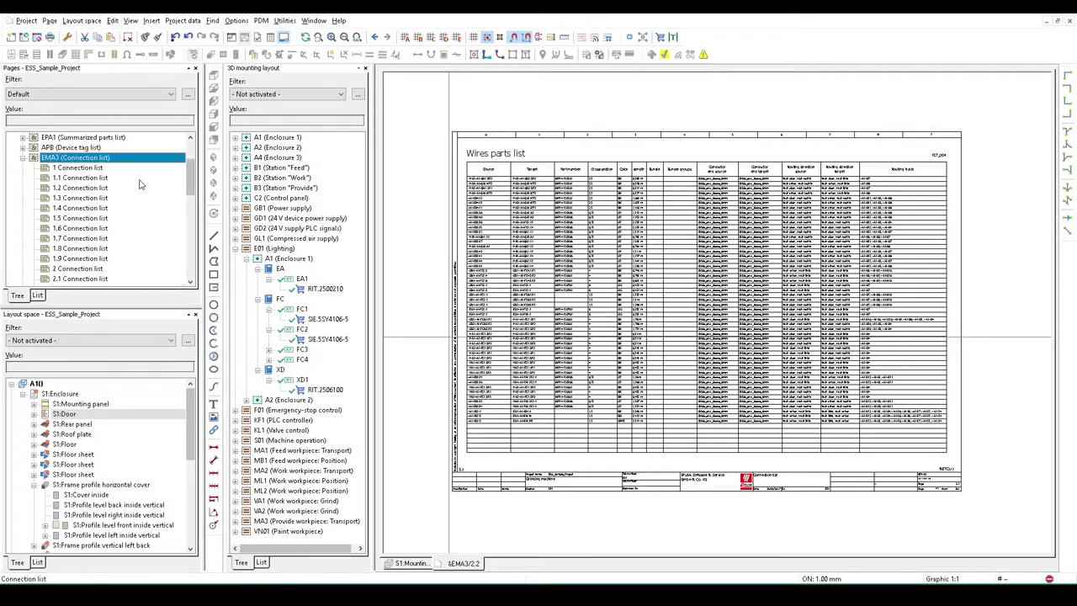
left_click(297, 20)
mouse_move(297, 33)
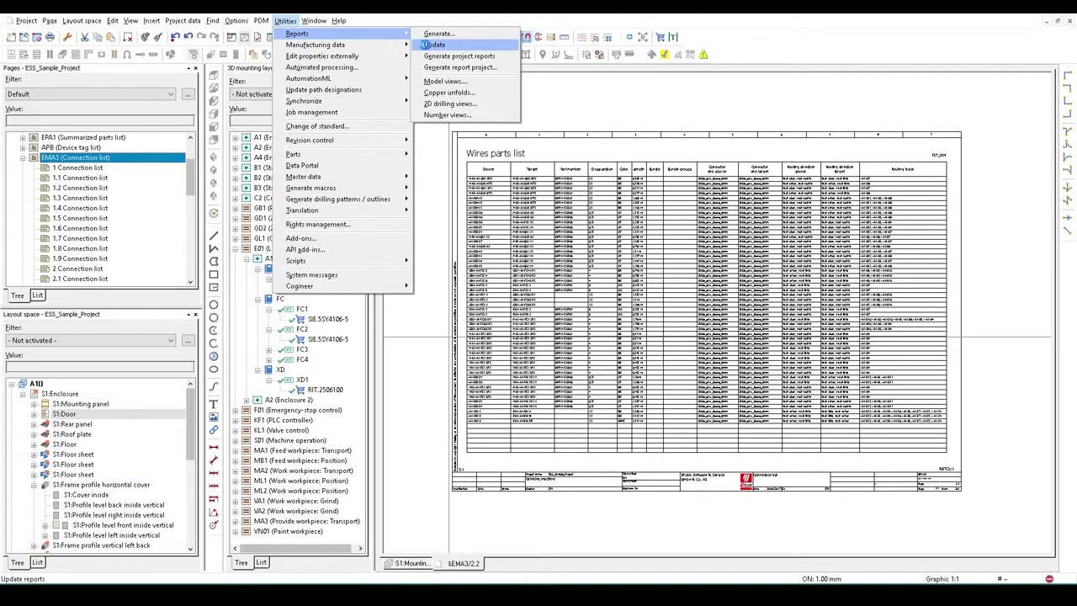
left_click(434, 45)
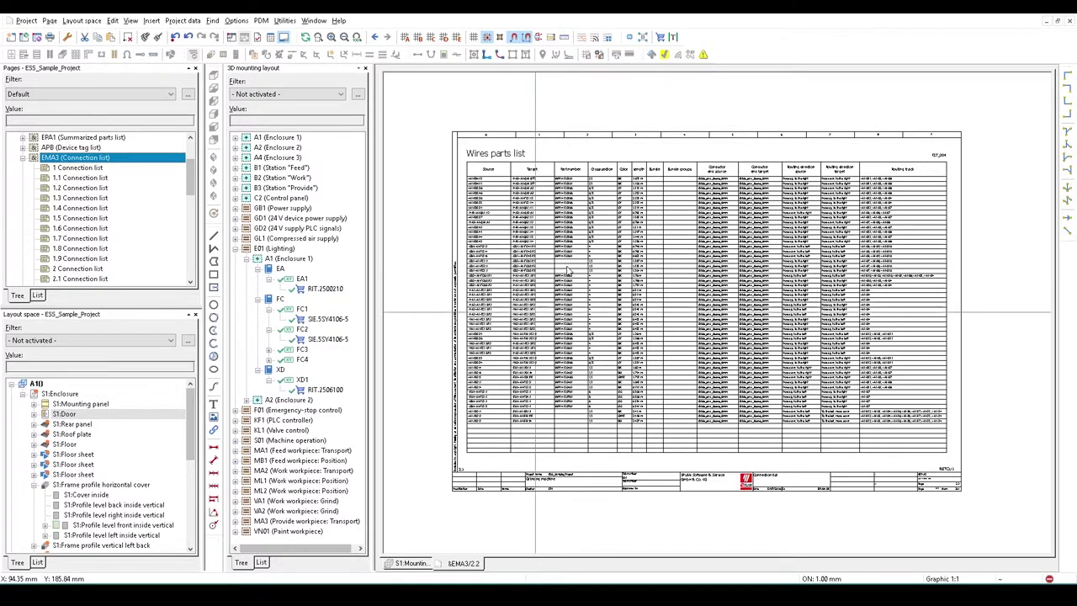
- Review the refreshed wires parts list, then return to the S1:Mounting 3D layout
scroll(505, 350, "up", 5)
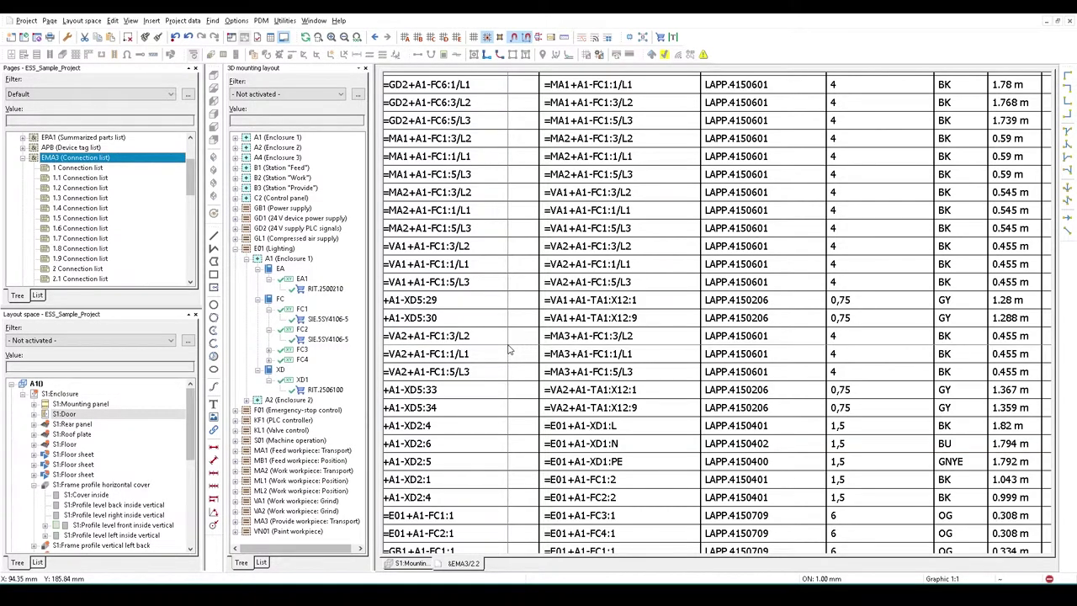
scroll(561, 324, "down", 1)
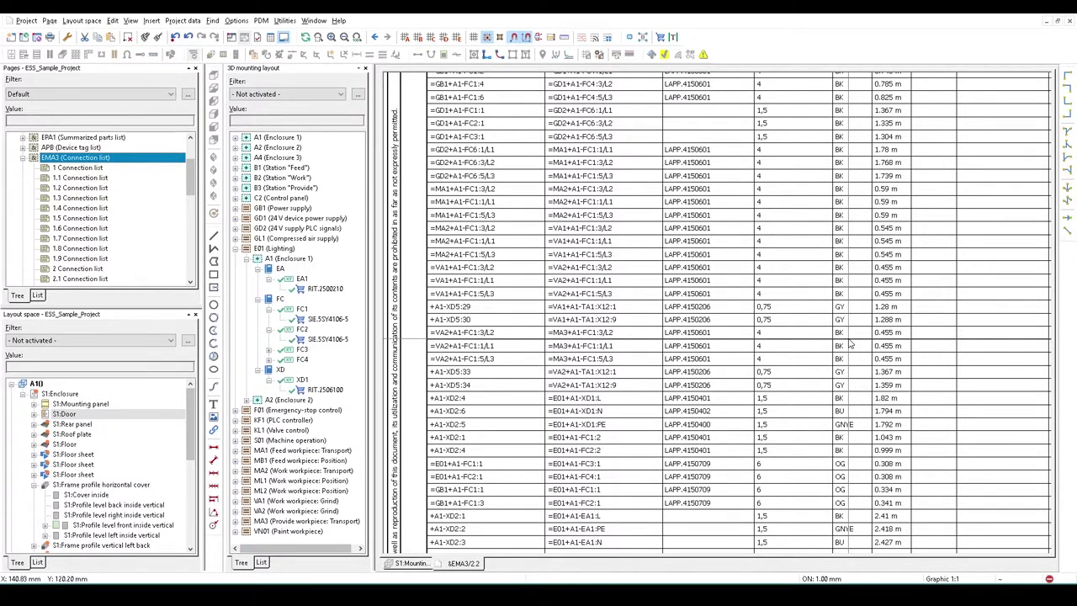
scroll(849, 344, "down", 3)
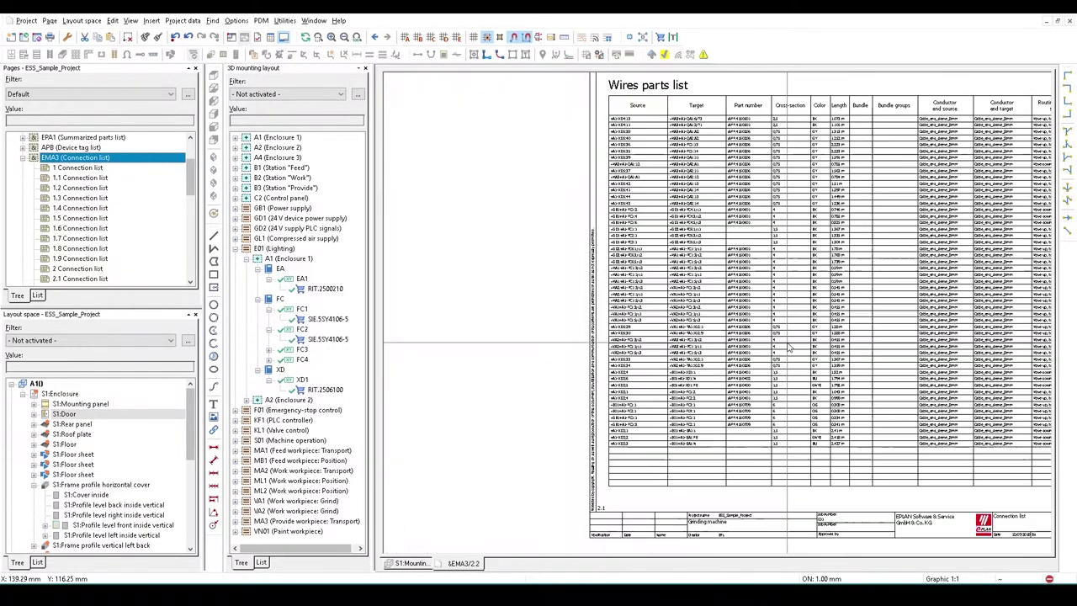
left_click(410, 563)
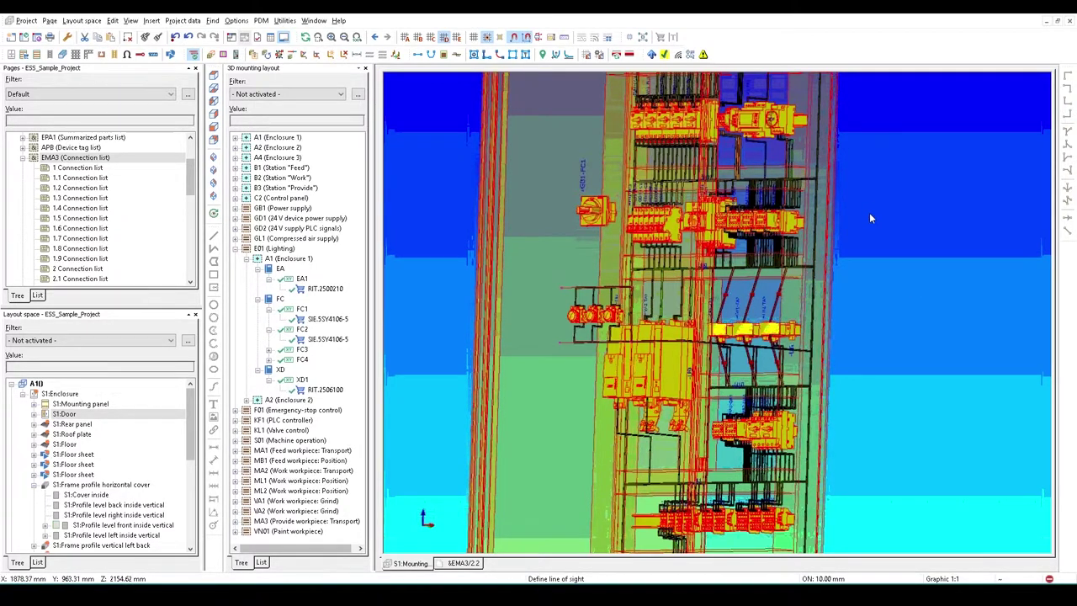
- Update the cable duct fill capacity and switch Display fill capacity on
middle_click_drag(870, 212, 790, 220, "shift")
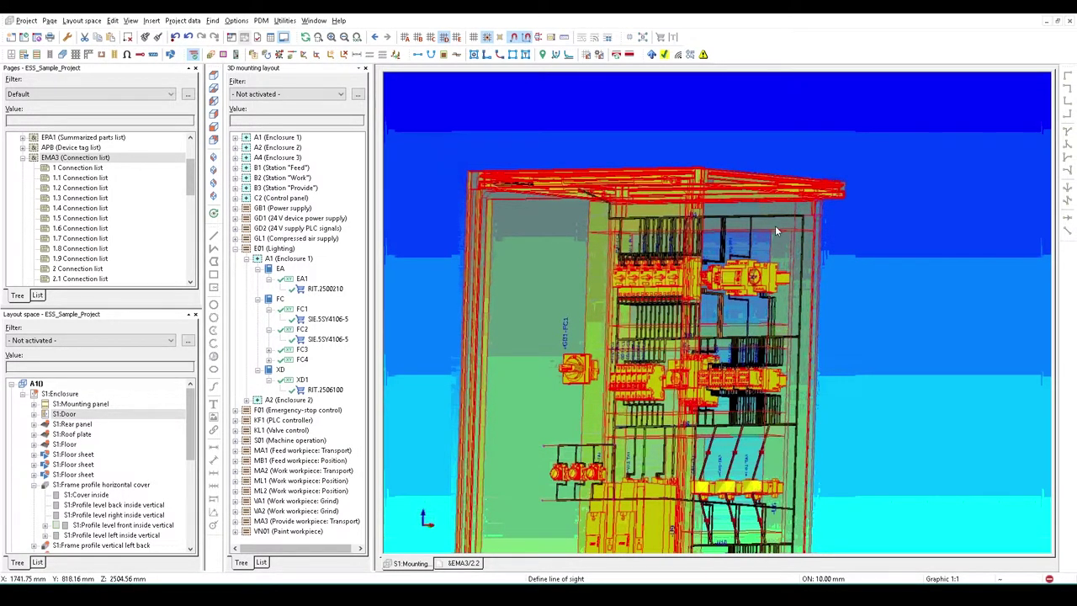
left_click(617, 57)
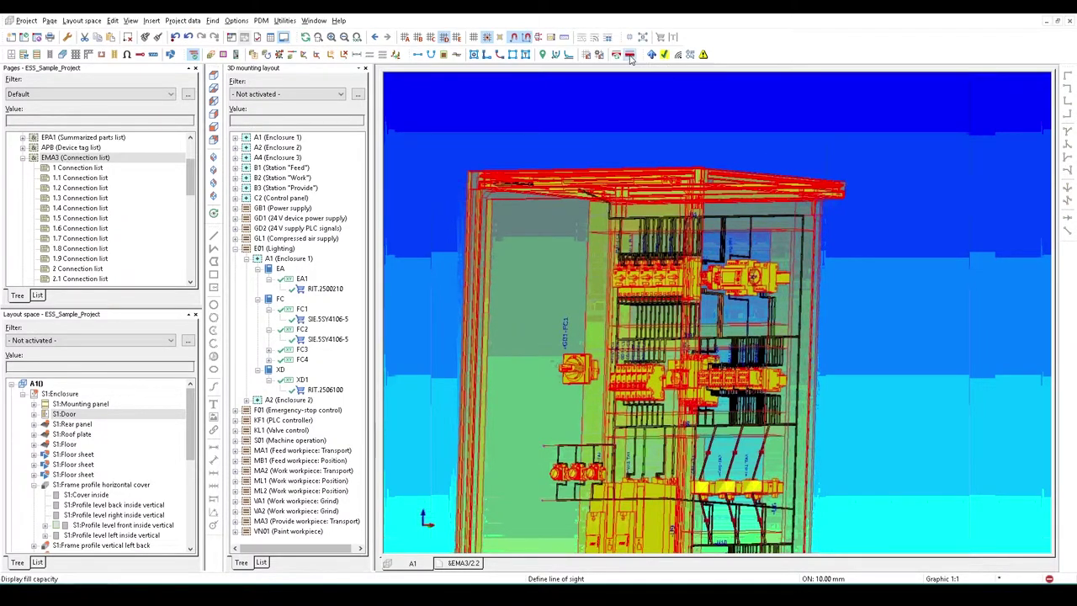
left_click(630, 56)
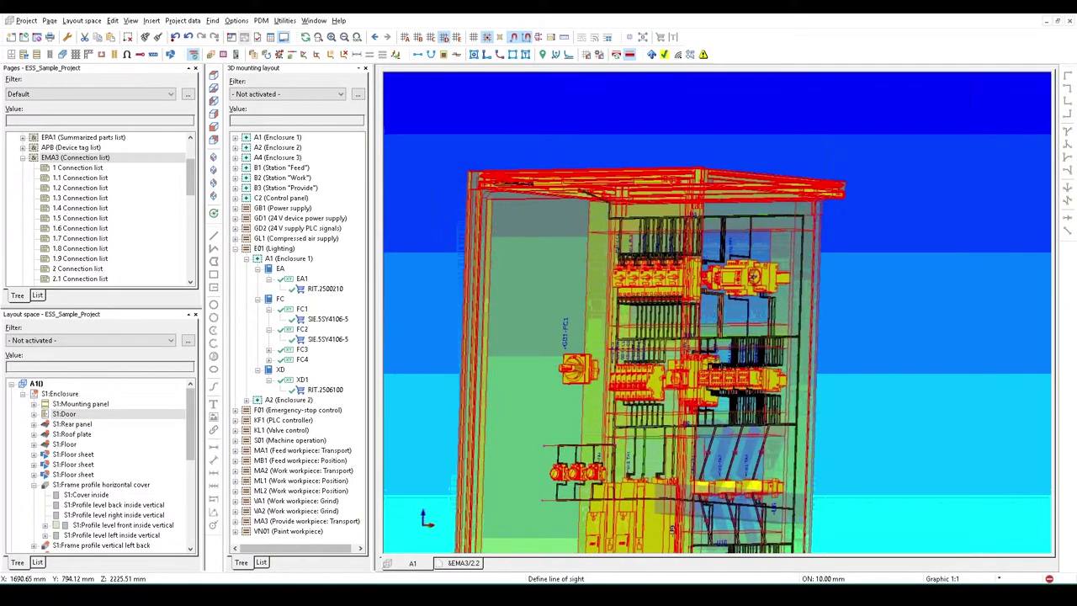
- Zoom and pan along the vertical cable duct to inspect its fill colours
scroll(828, 374, "up", 5)
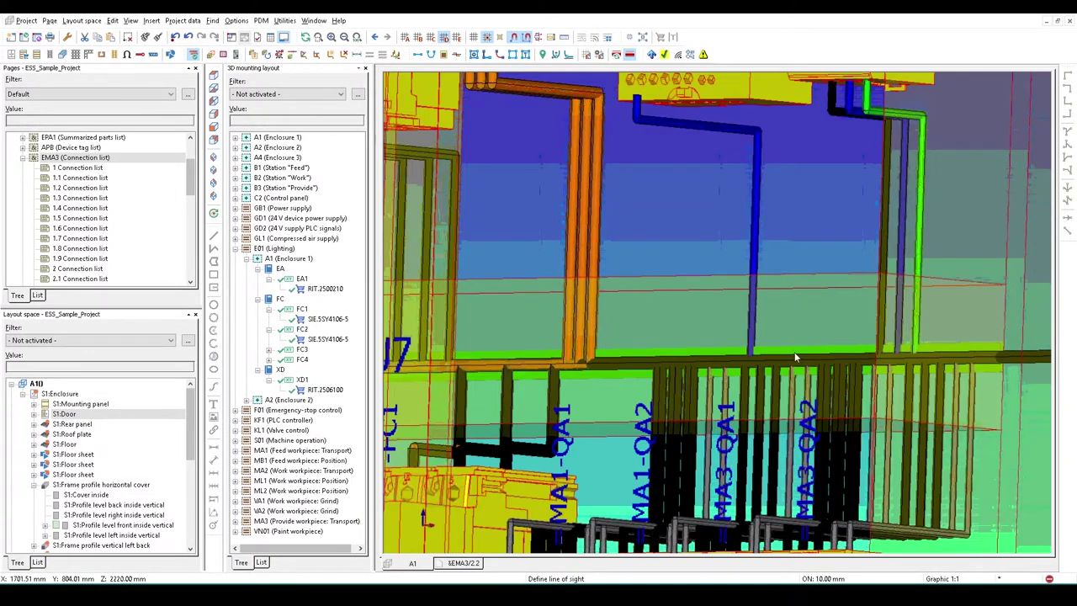
scroll(795, 351, "down", 3)
scroll(792, 320, "down", 2)
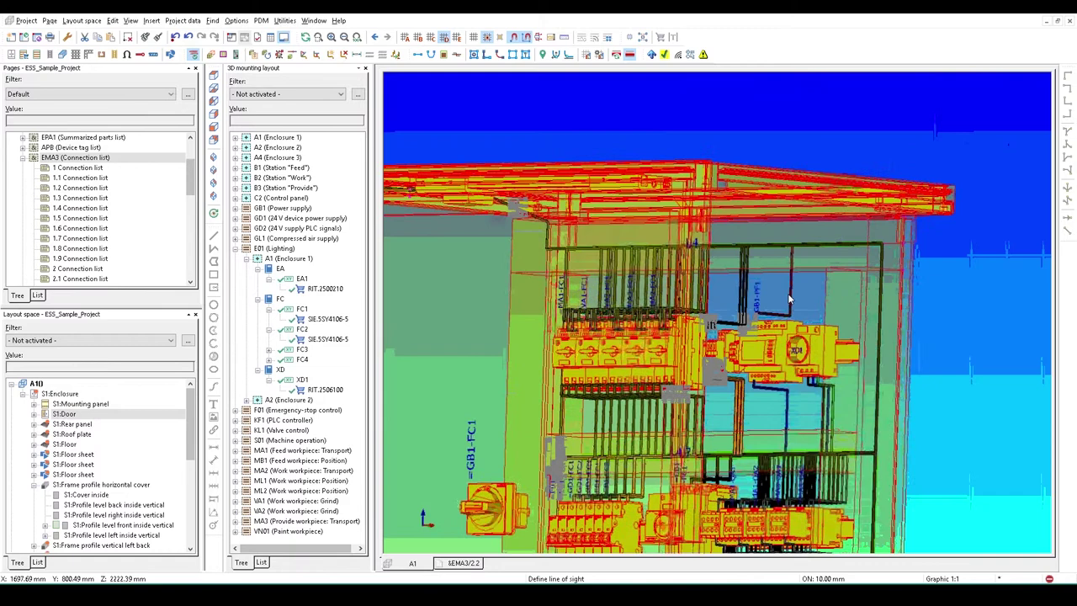
scroll(831, 250, "up", 3)
scroll(822, 247, "down", 2)
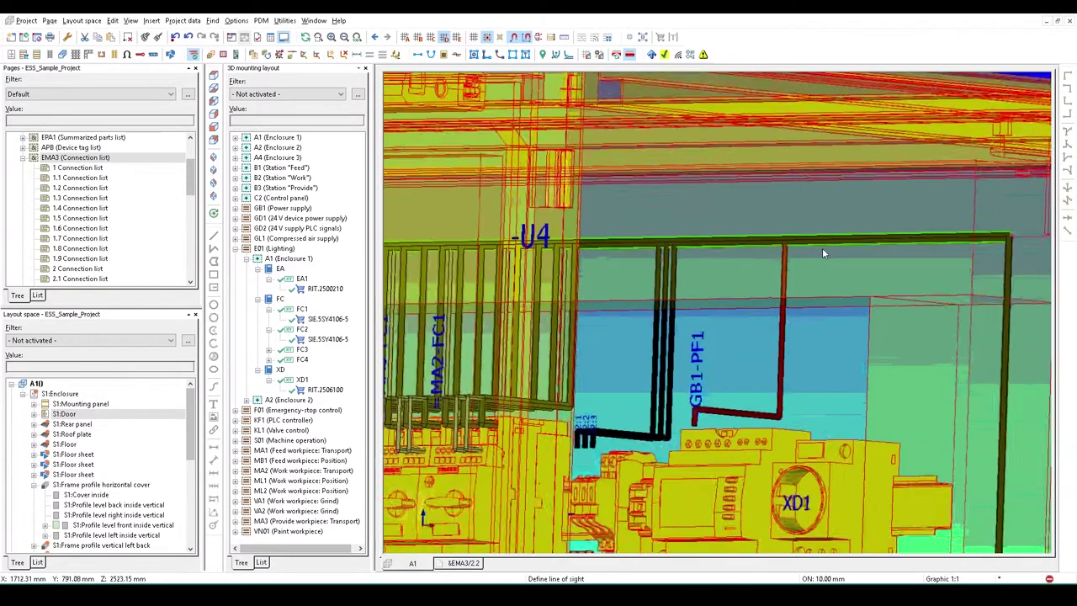
scroll(818, 249, "up", 5)
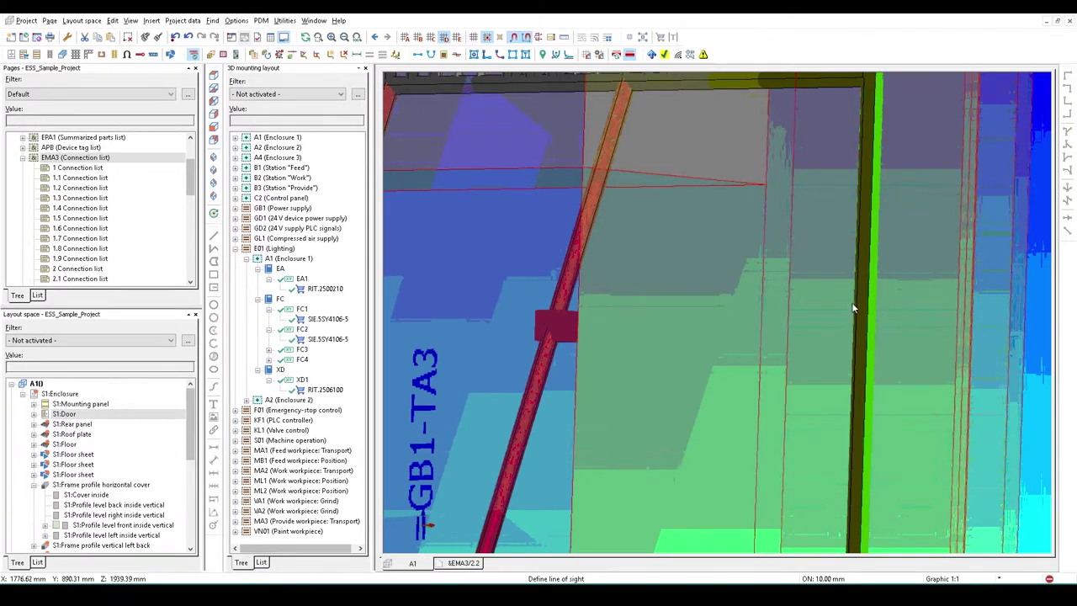
middle_click_drag(852, 302, 762, 182)
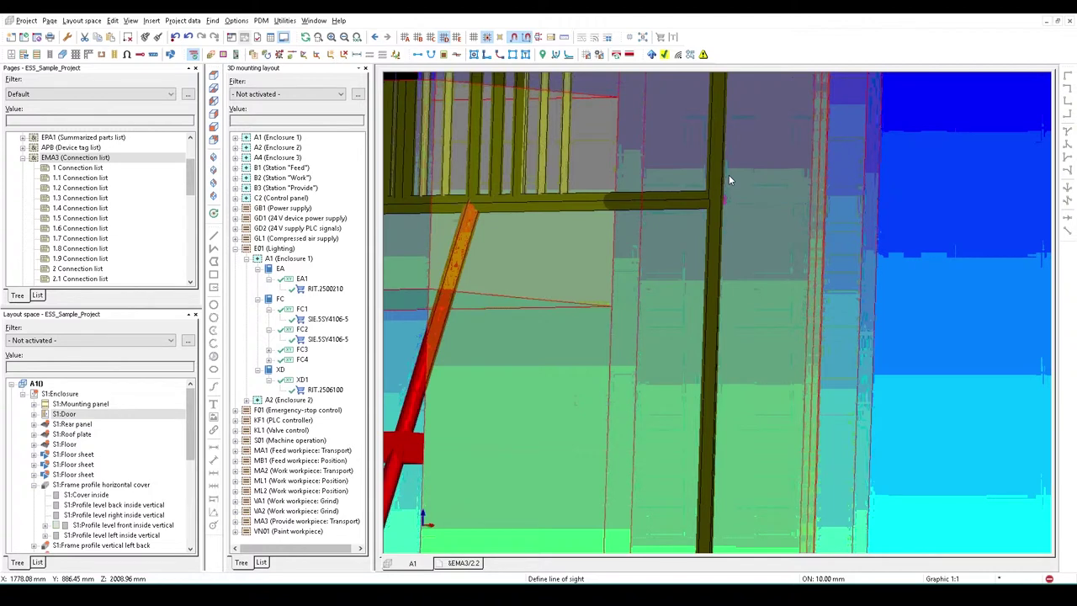
scroll(728, 174, "down", 3)
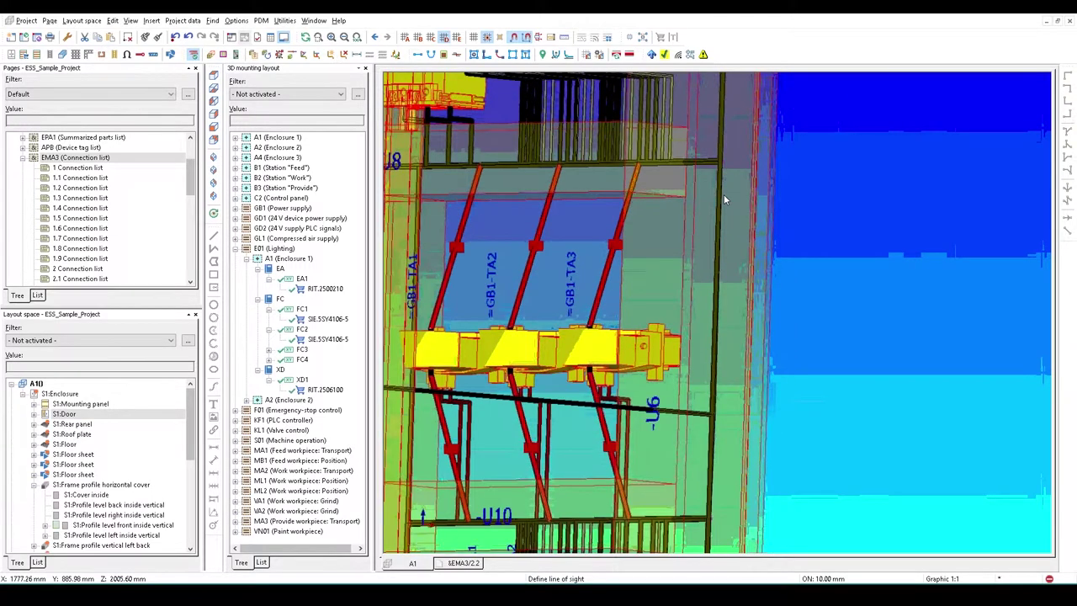
scroll(724, 200, "down", 2)
left_click(237, 20)
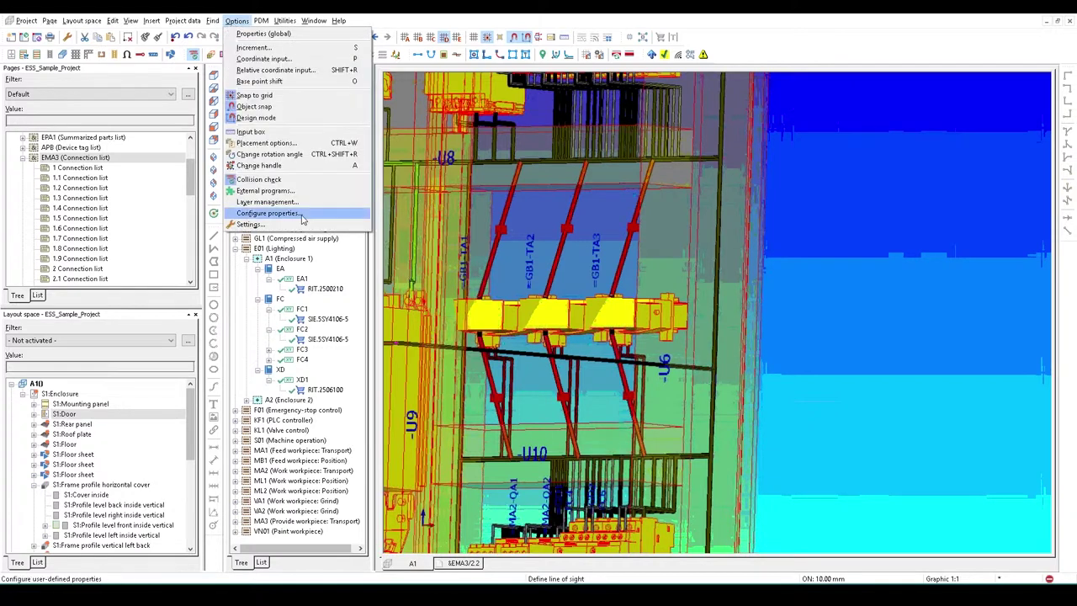
left_click(297, 224)
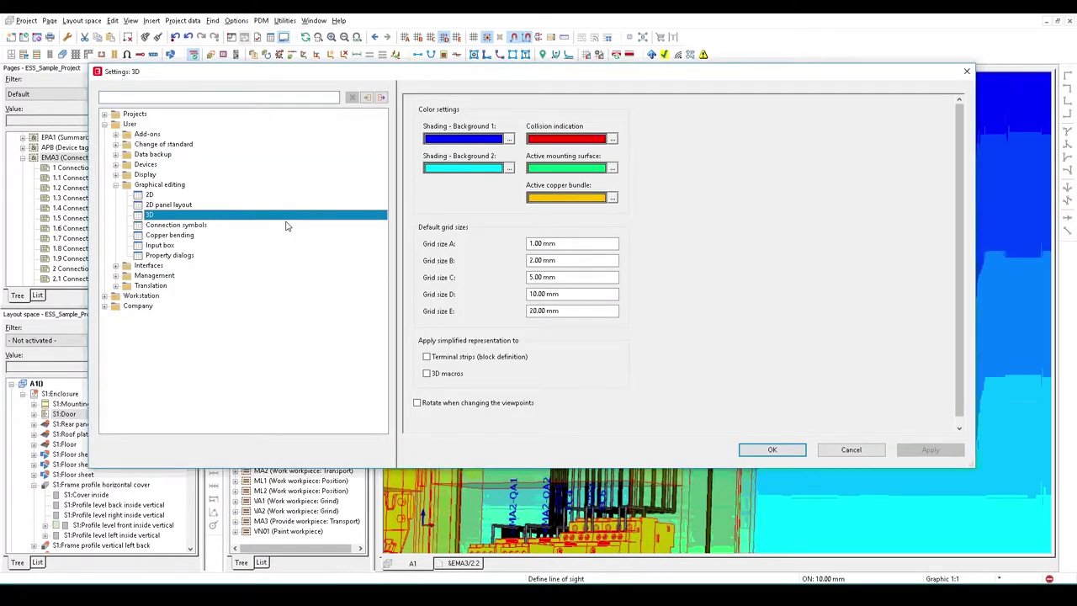
left_click(175, 97)
type("fill")
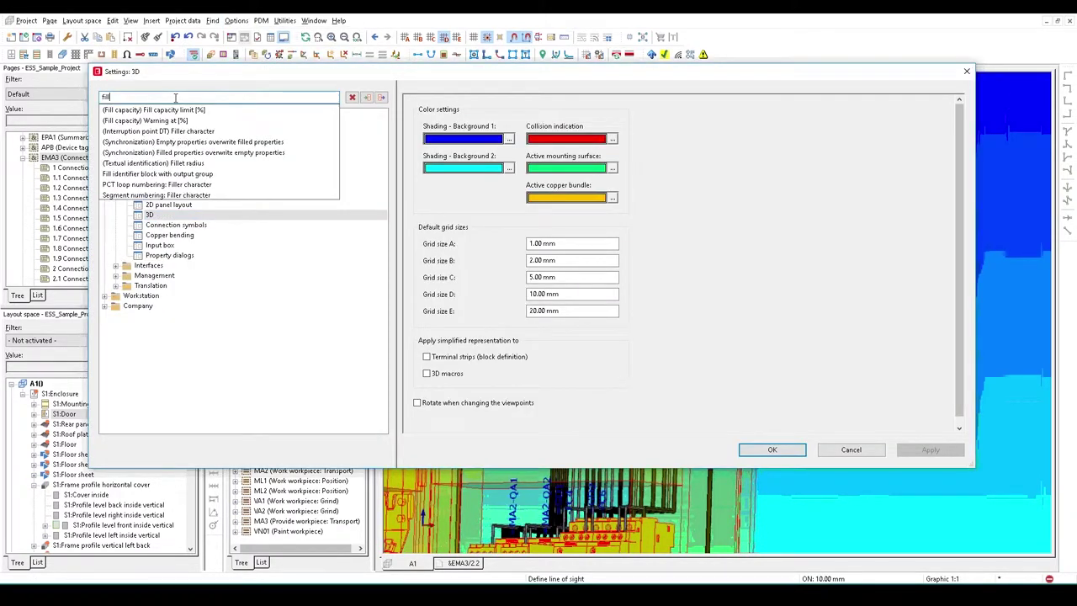
key("Down")
key("Return")
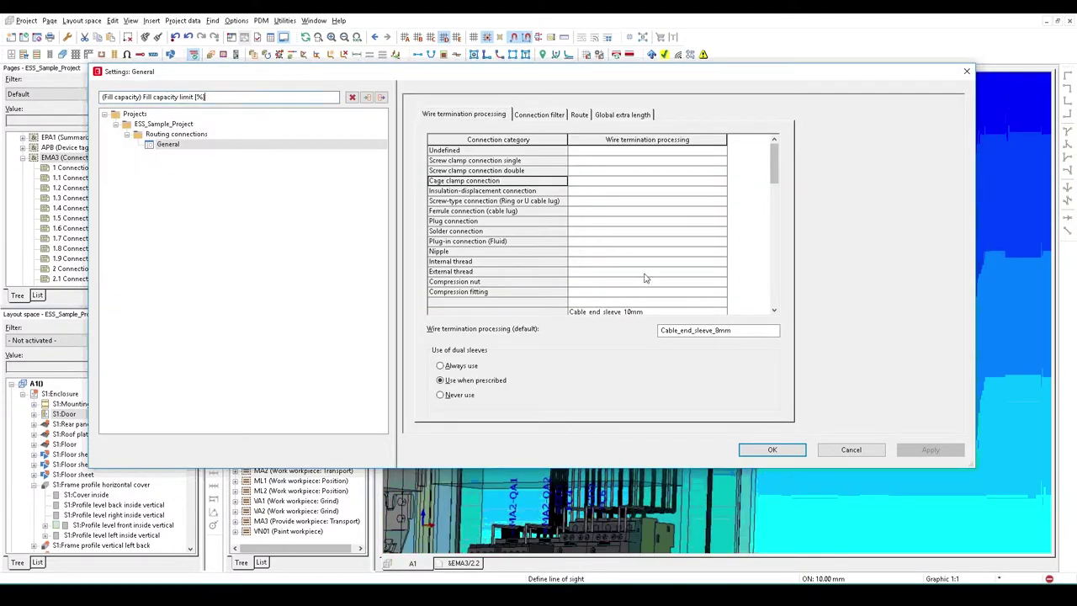
left_click(555, 118)
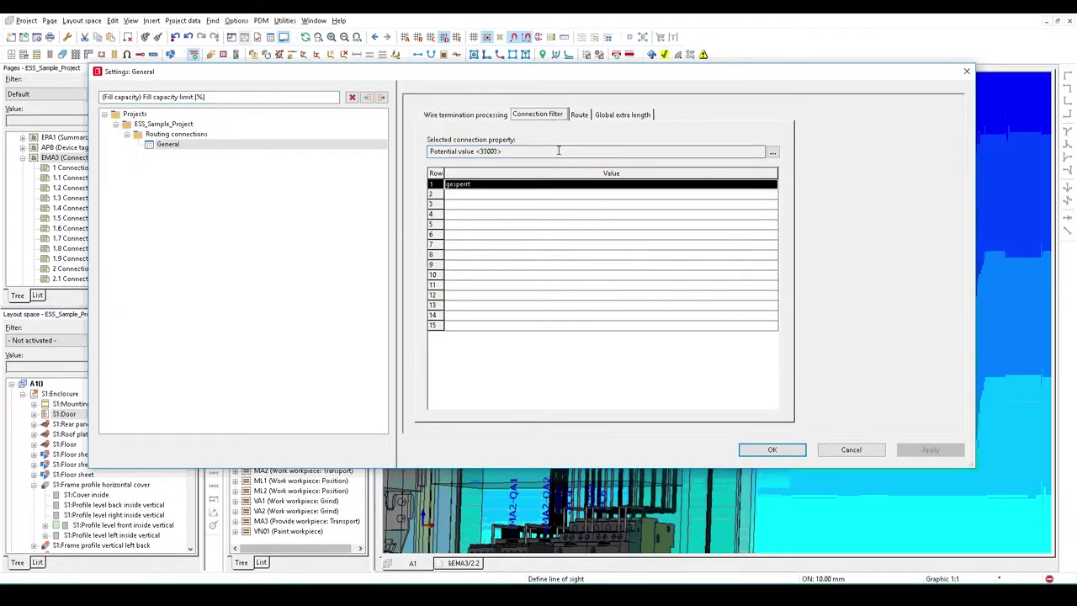
left_click(579, 115)
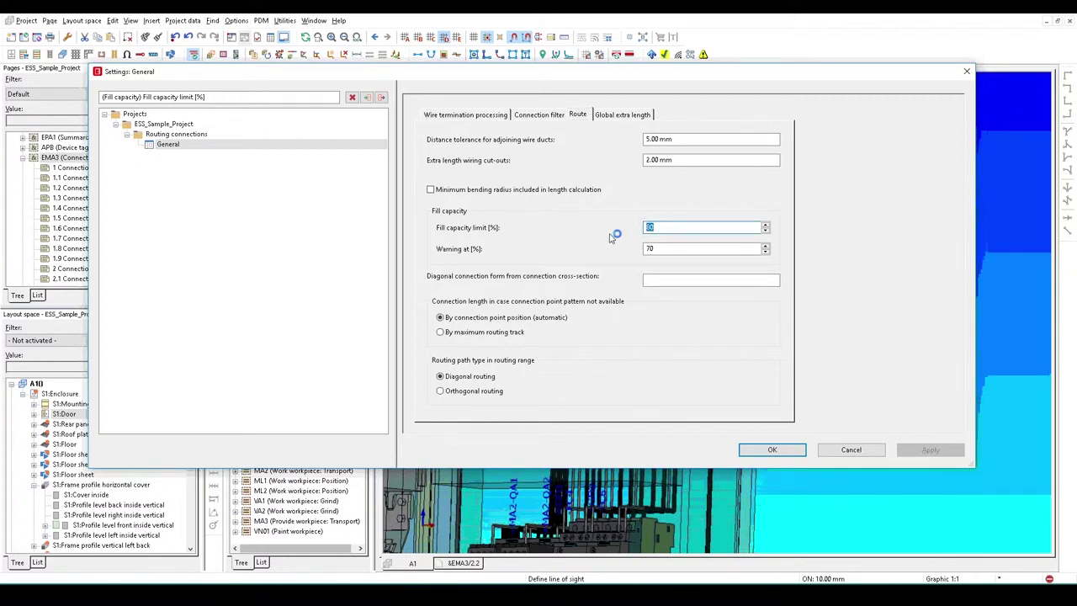
key("Tab")
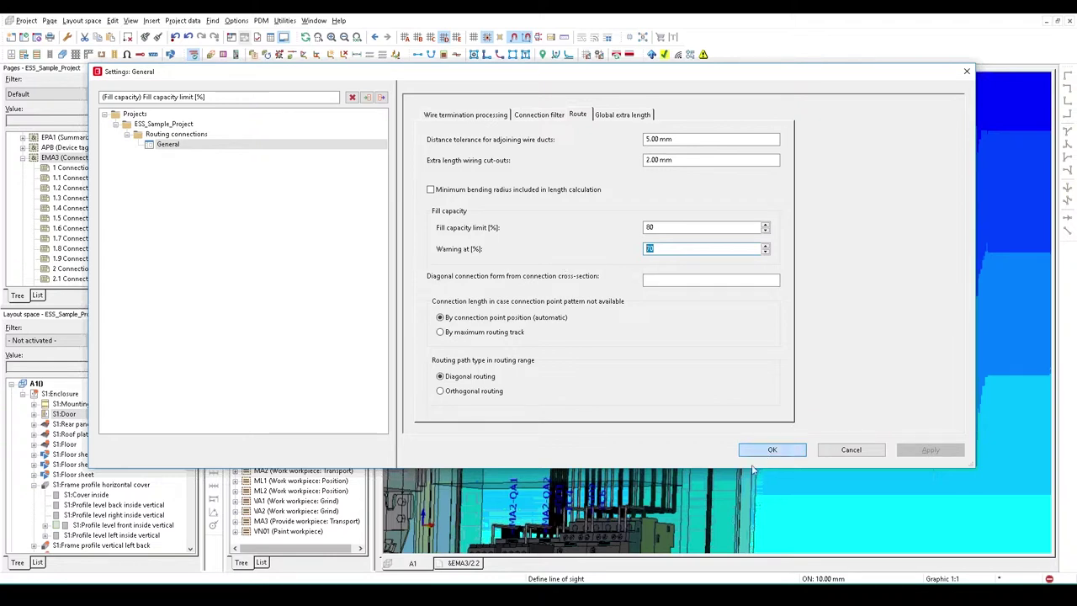
left_click(771, 449)
- Collapse the connection list report pages in the page tree
scroll(684, 360, "down", 2)
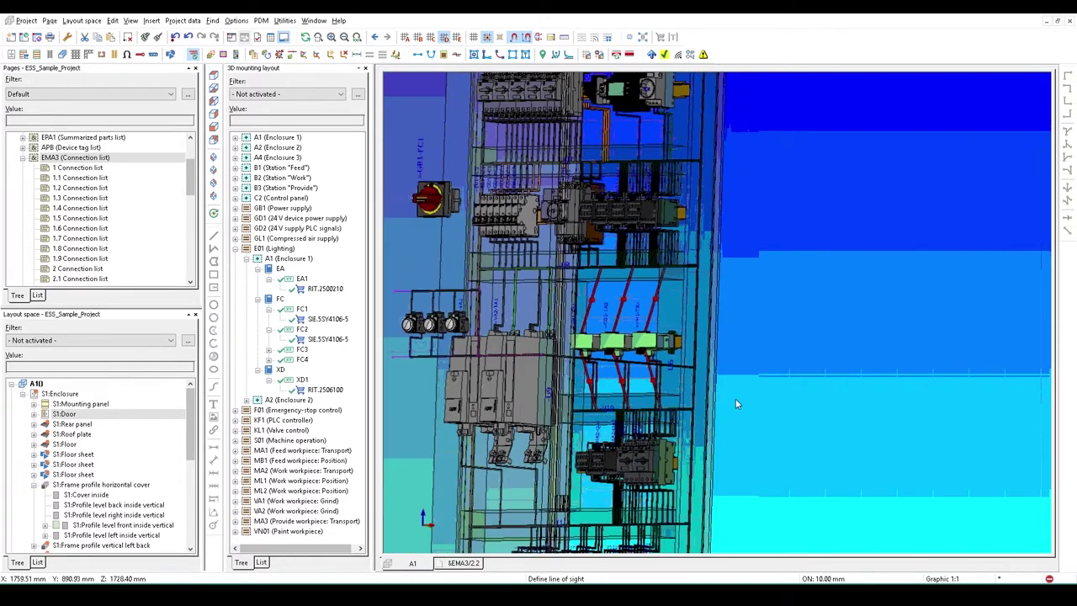
scroll(734, 388, "down", 1)
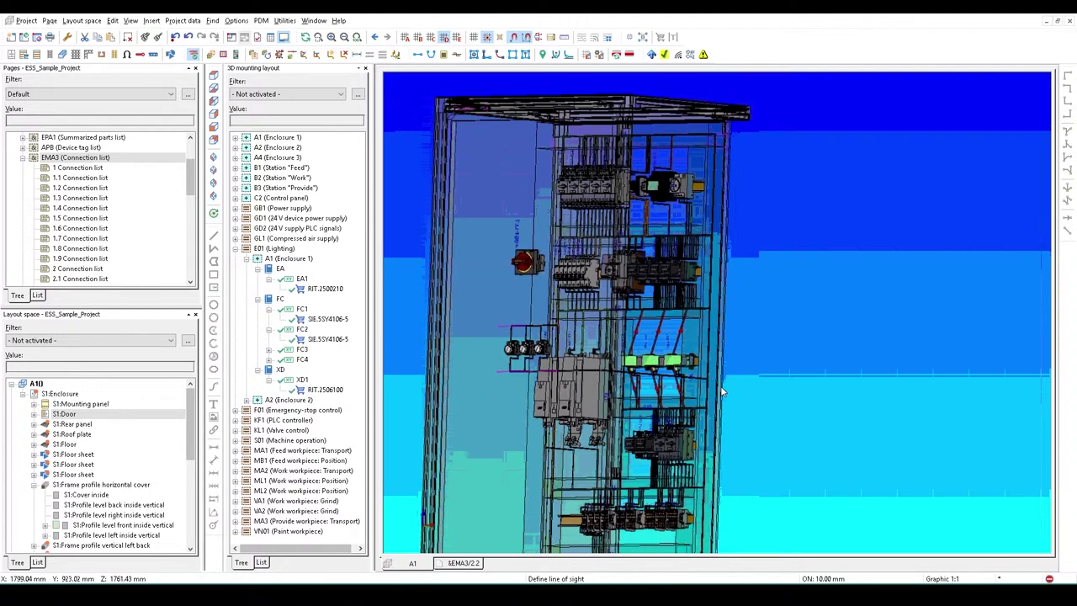
left_click(23, 158)
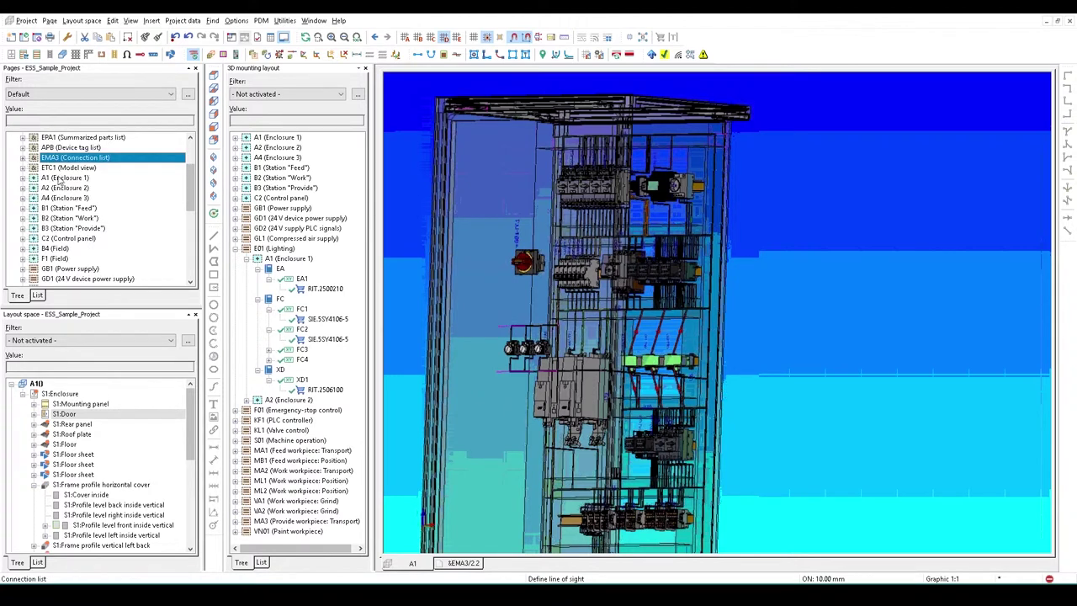
- Publish the project as an EPDZ file to the Smart Wire output folder and export it
left_click(27, 21)
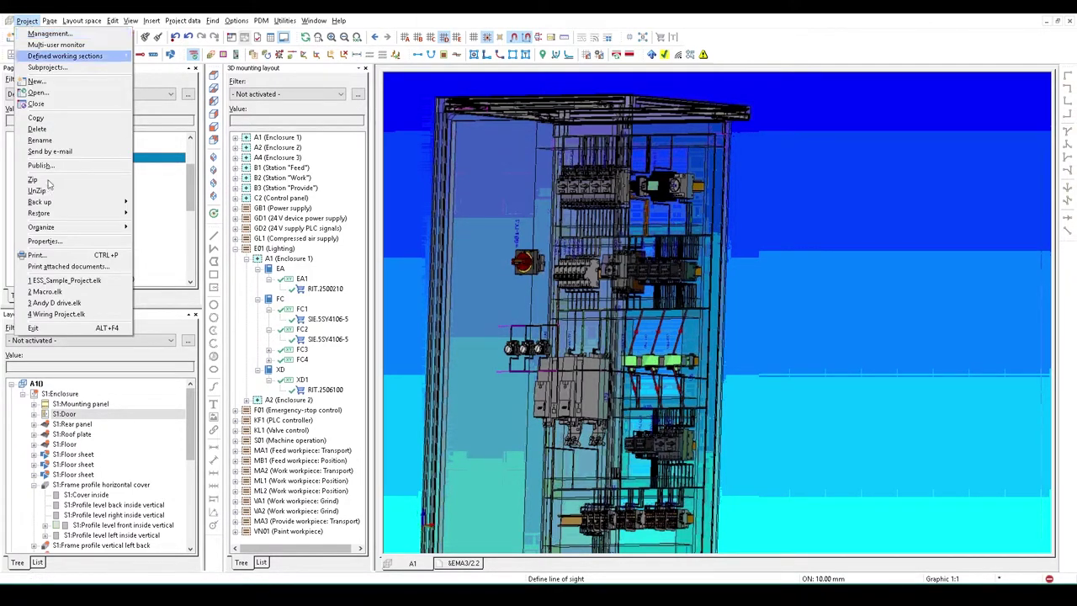
mouse_move(65, 206)
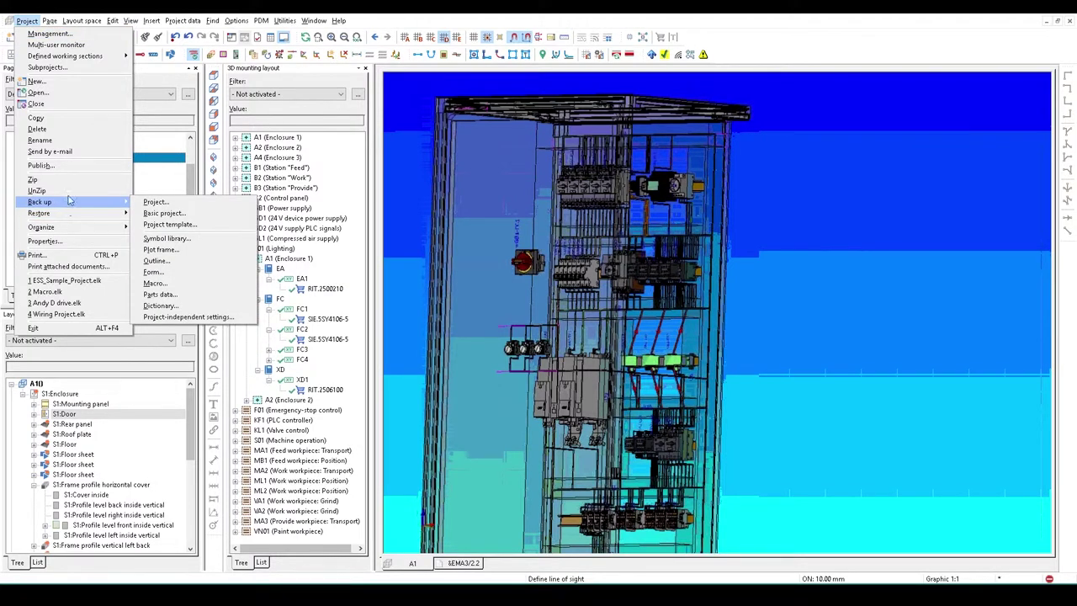
left_click(42, 165)
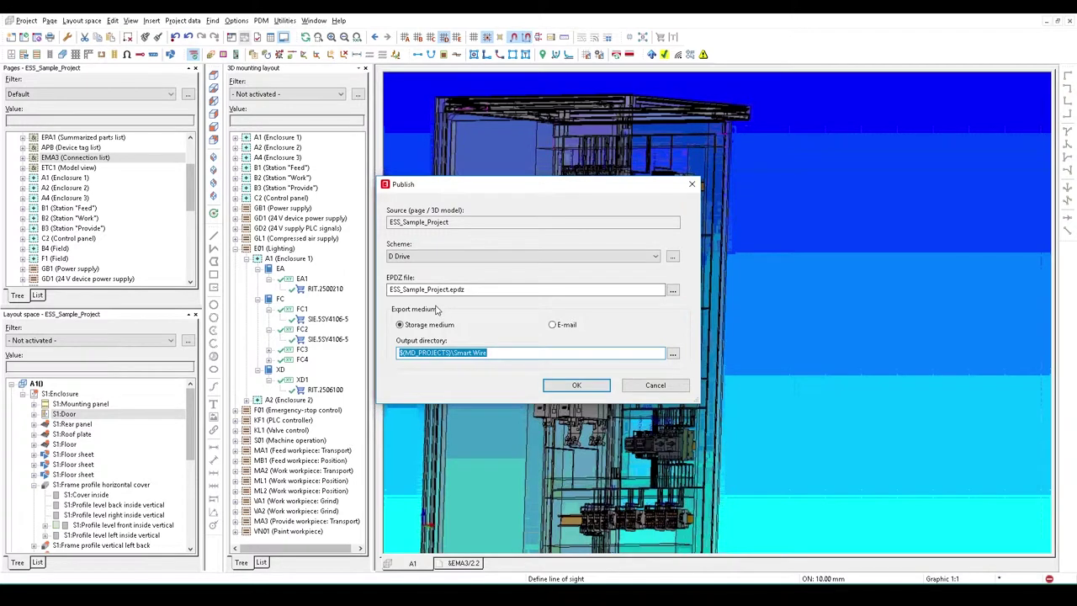
left_click_drag(488, 353, 399, 355)
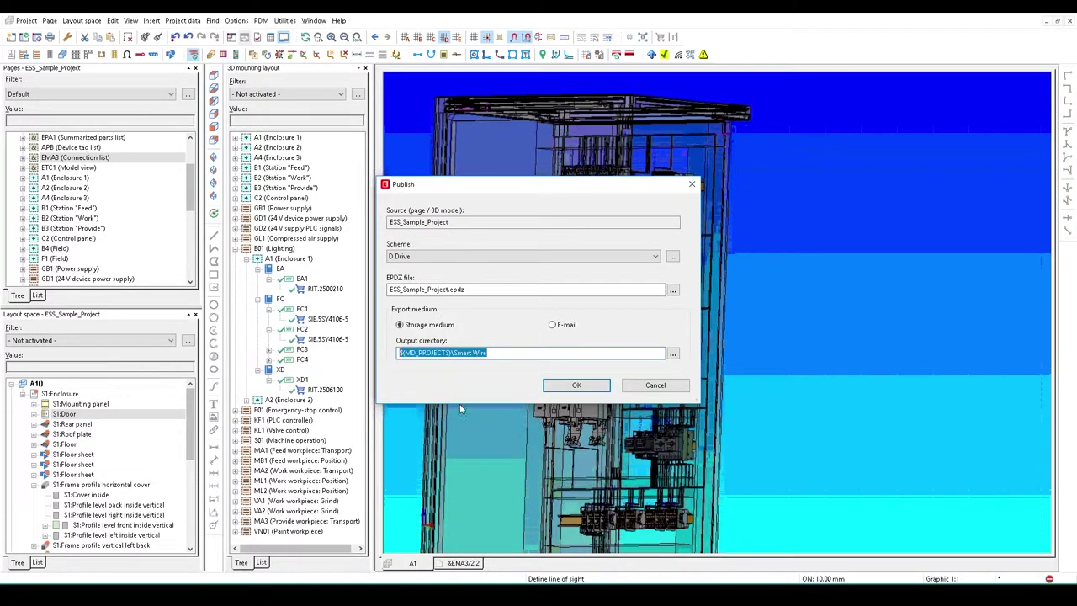
left_click(573, 391)
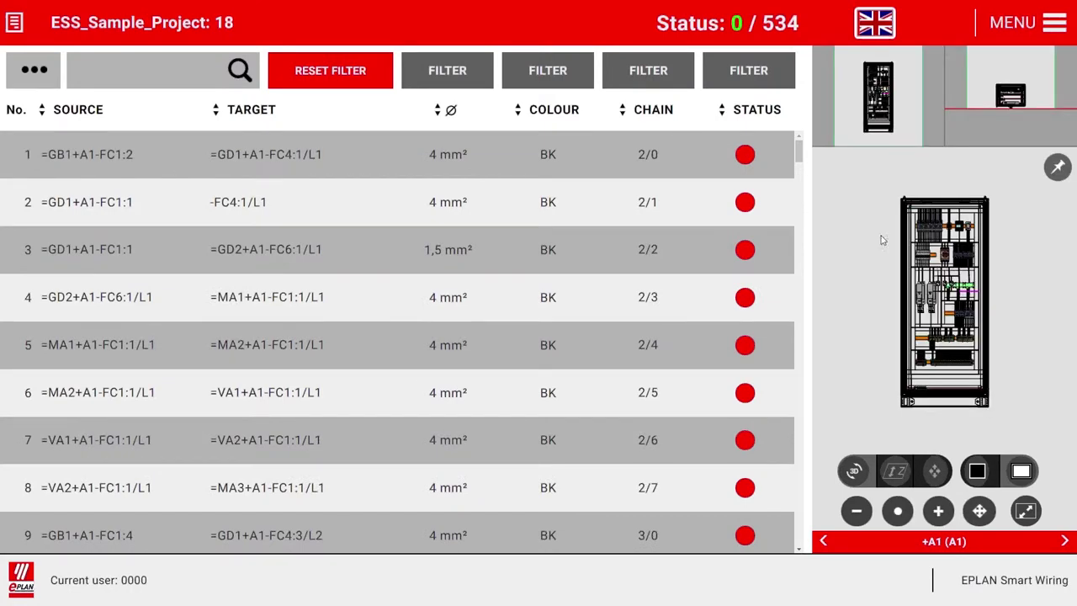
scroll(944, 311, "up", 3)
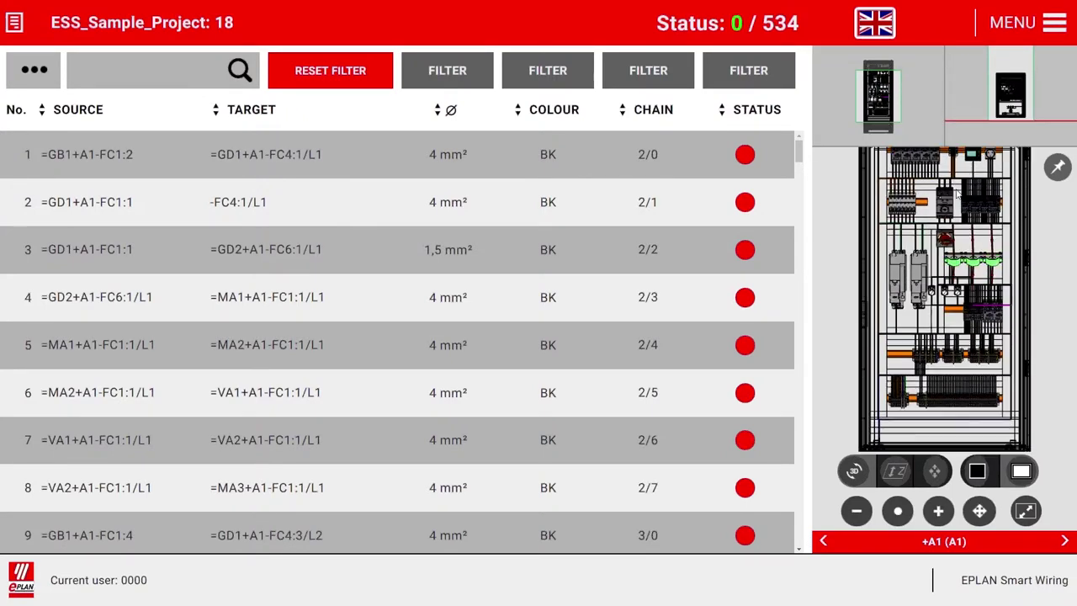
left_click(1025, 513)
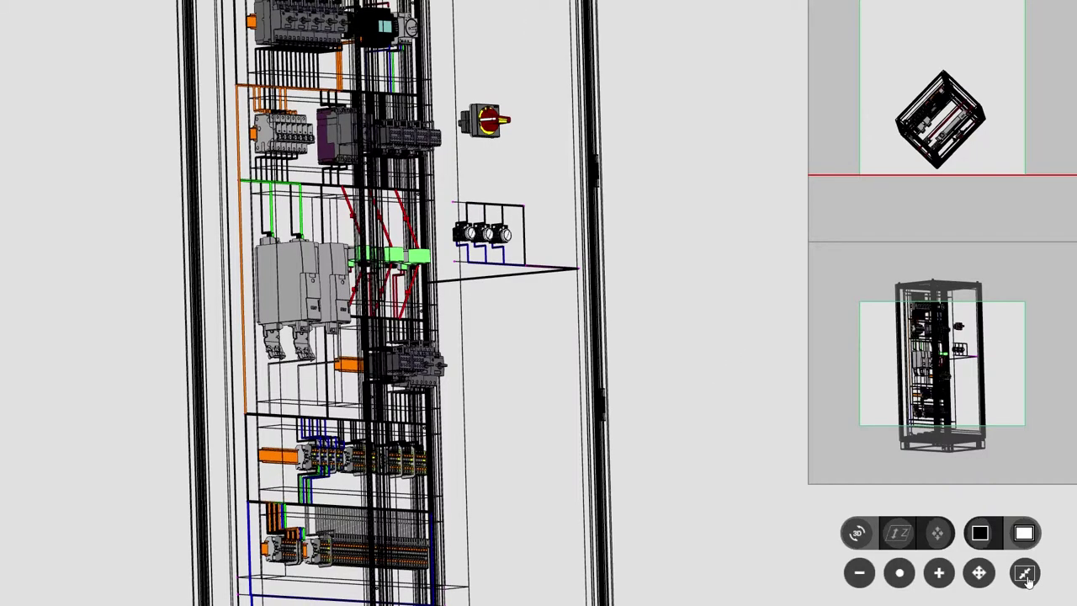
left_click(1025, 574)
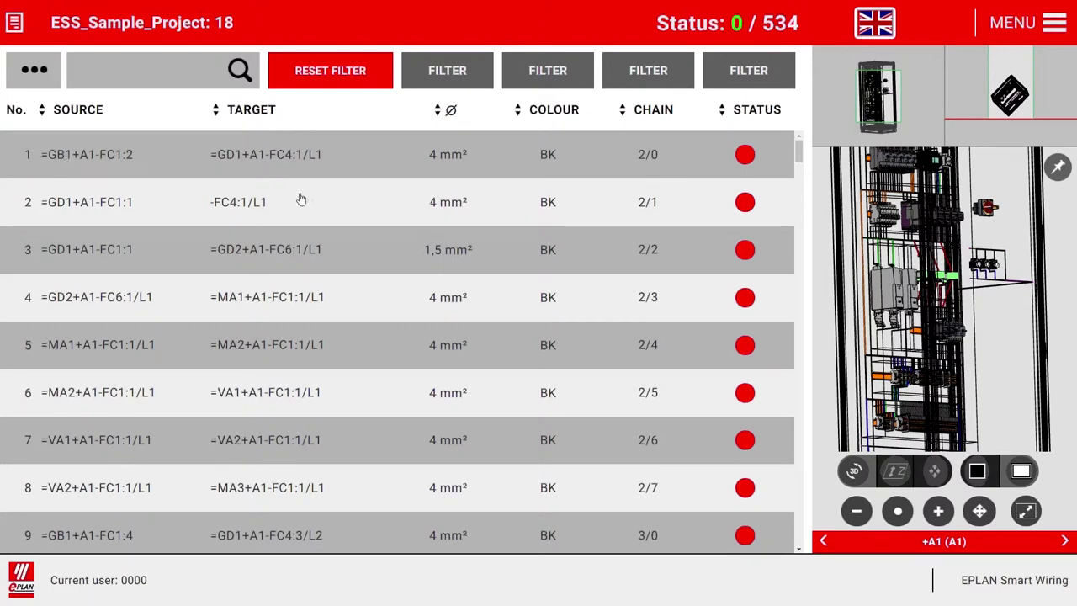
- Expand wire 1 and view its full source termination name
left_click(101, 160)
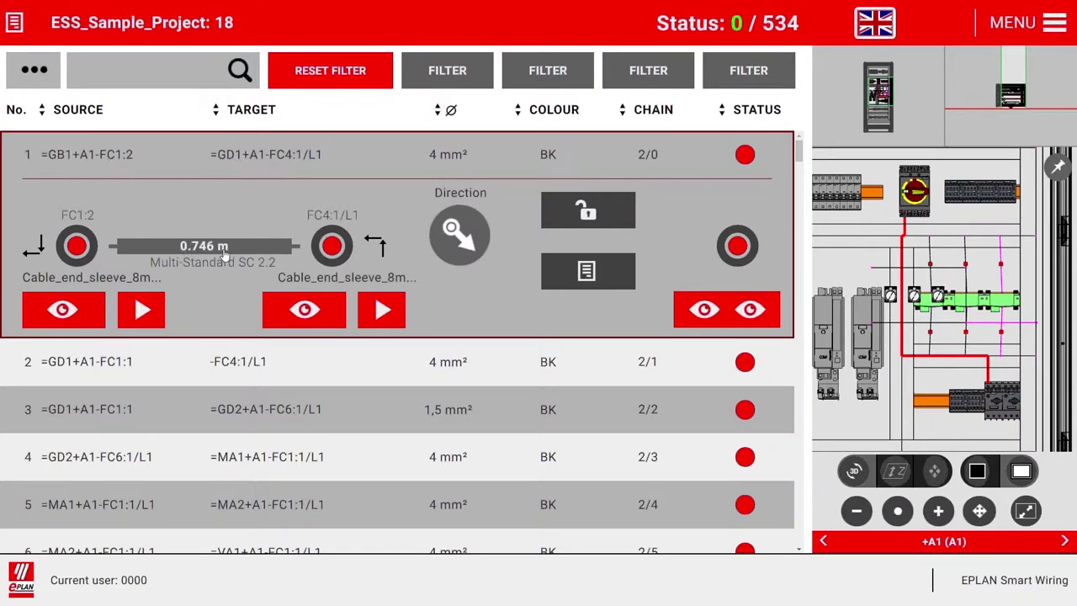
left_click(118, 280)
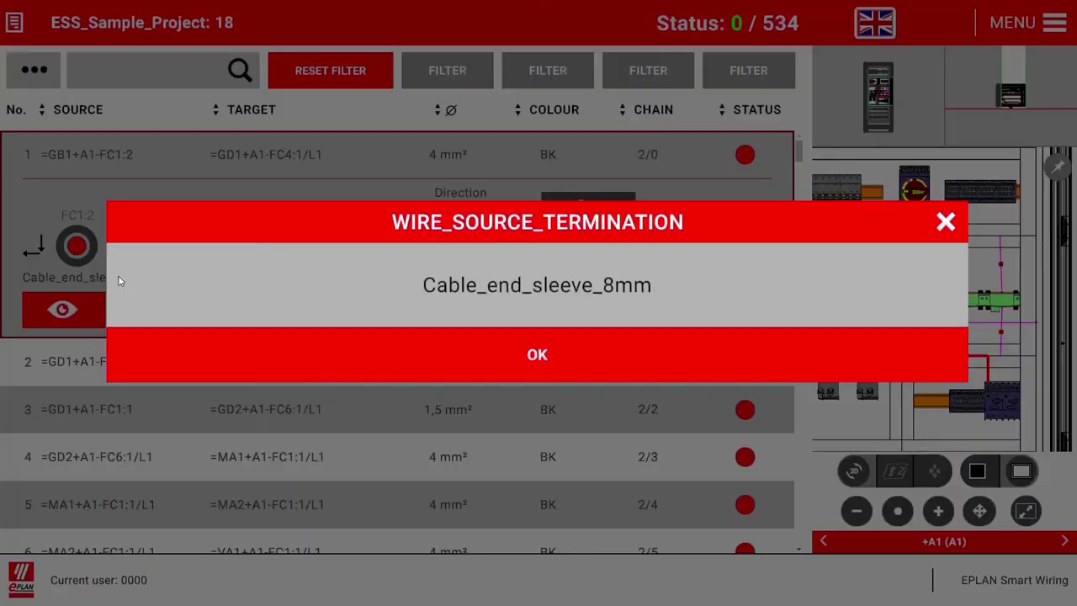
left_click(539, 365)
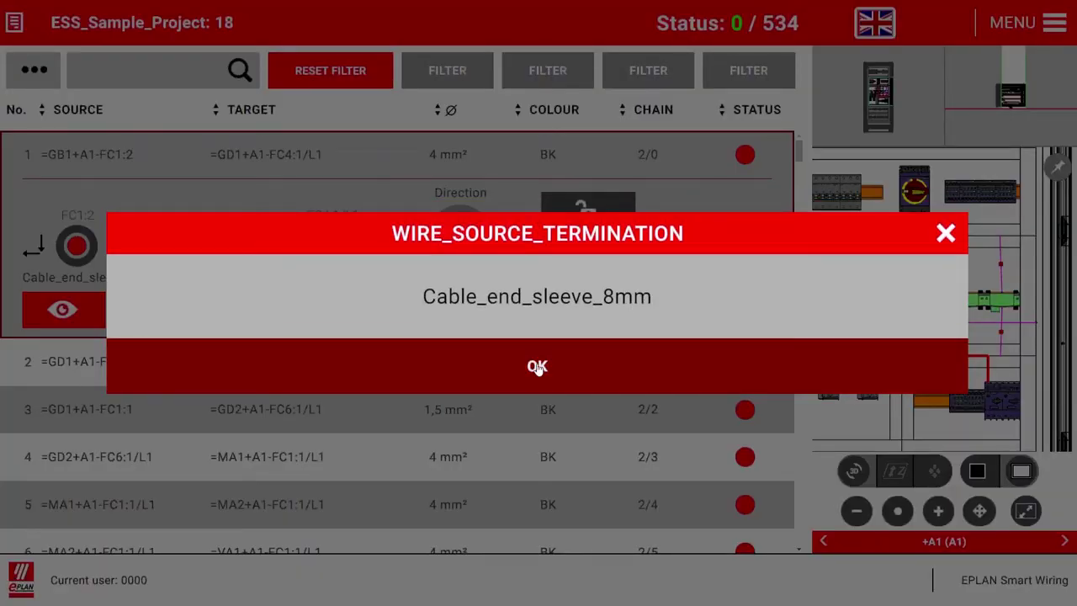
- Locate wire 1's FC1:2 source and FC4:1/L1 target in the cabinet
left_click(82, 309)
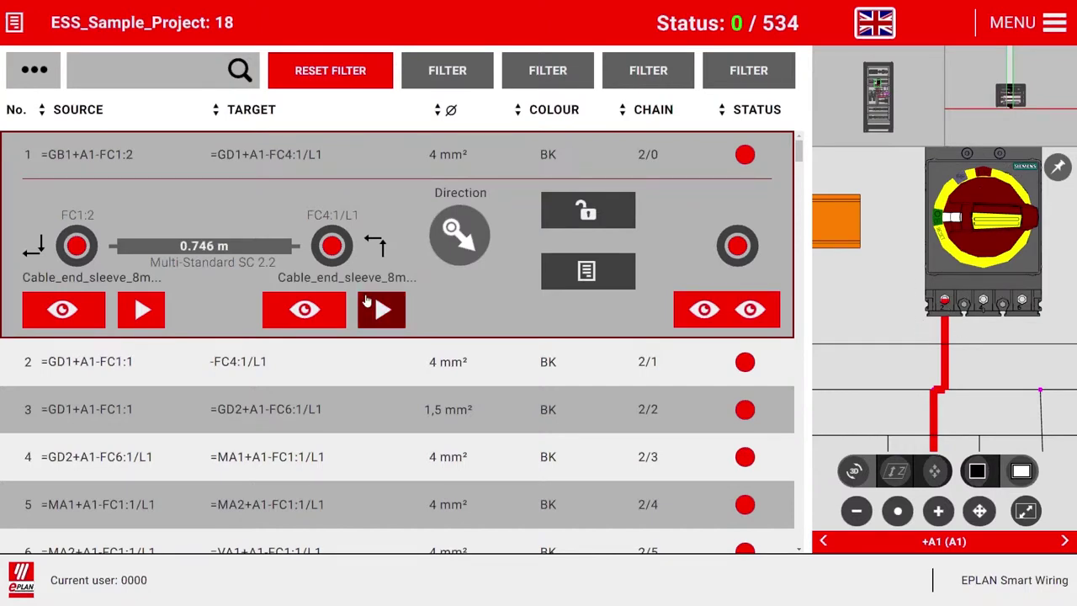
left_click(304, 309)
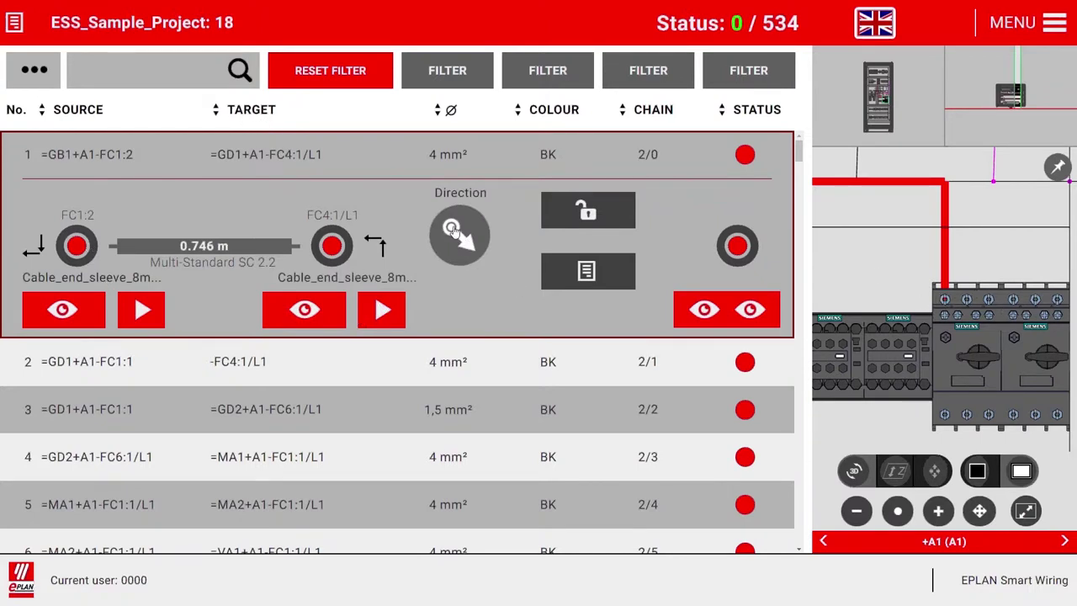
left_click(63, 310)
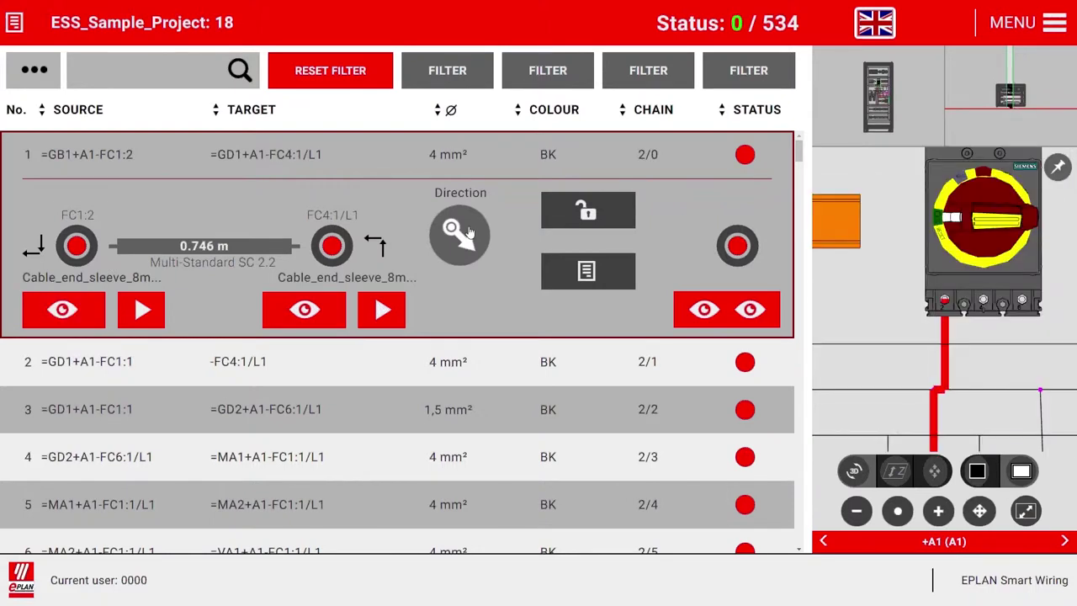
scroll(909, 292, "down", 5)
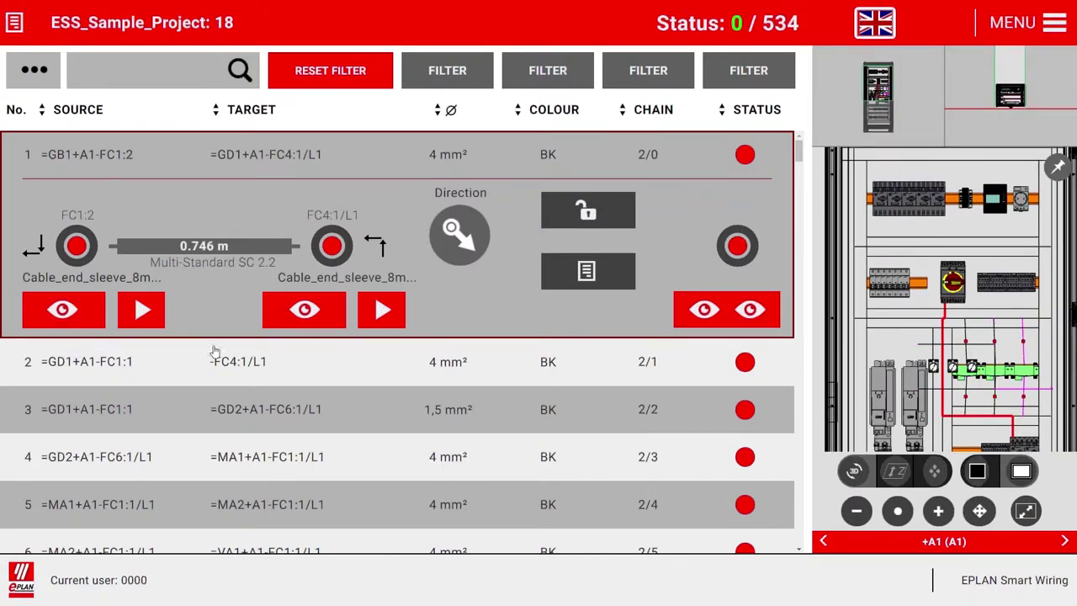
left_click(776, 312)
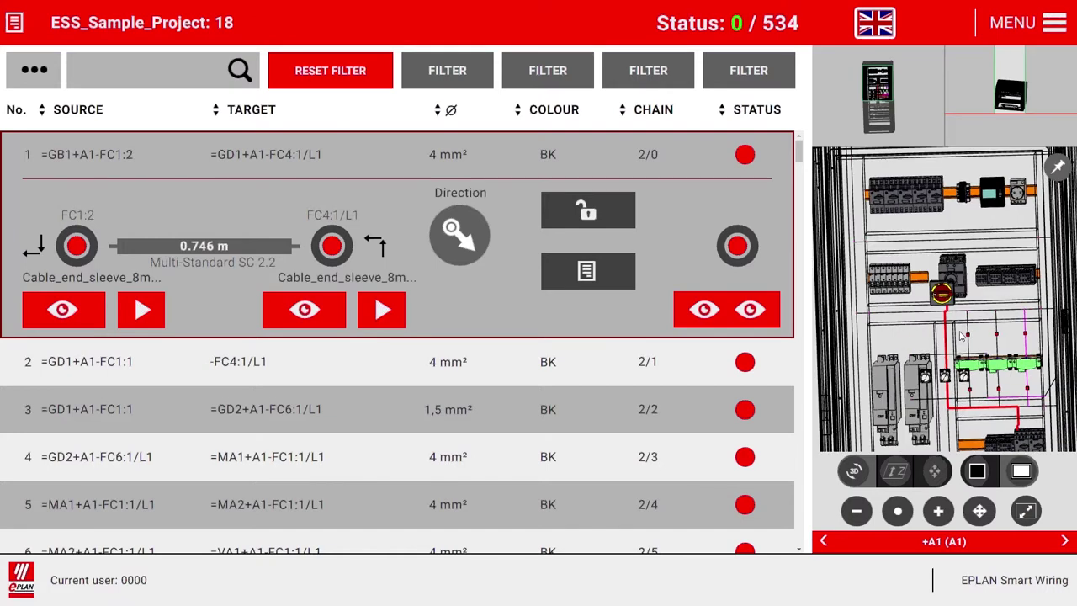
left_click(142, 310)
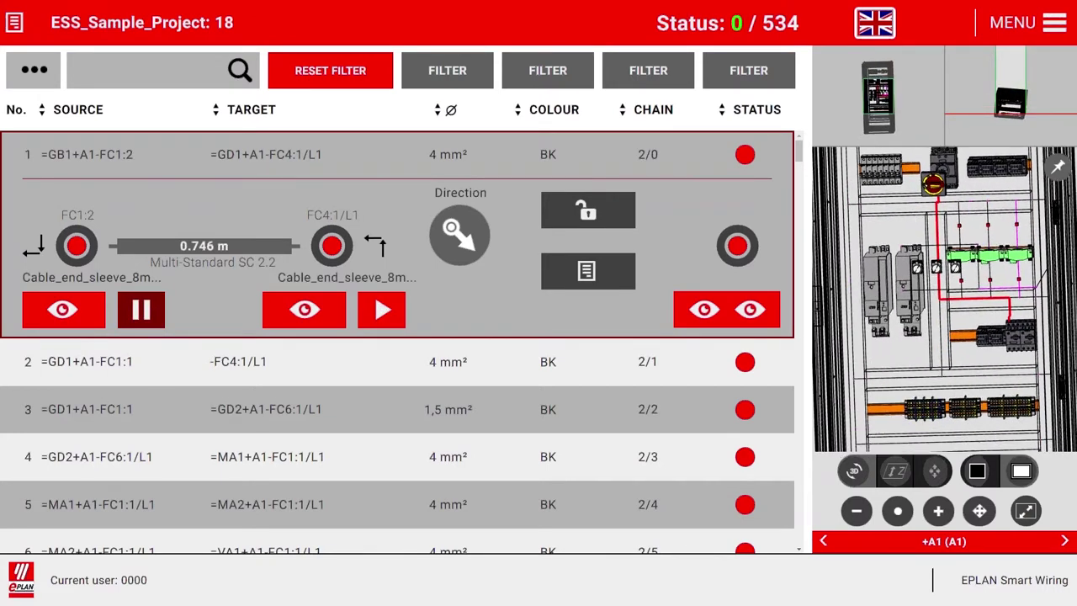
left_click(153, 312)
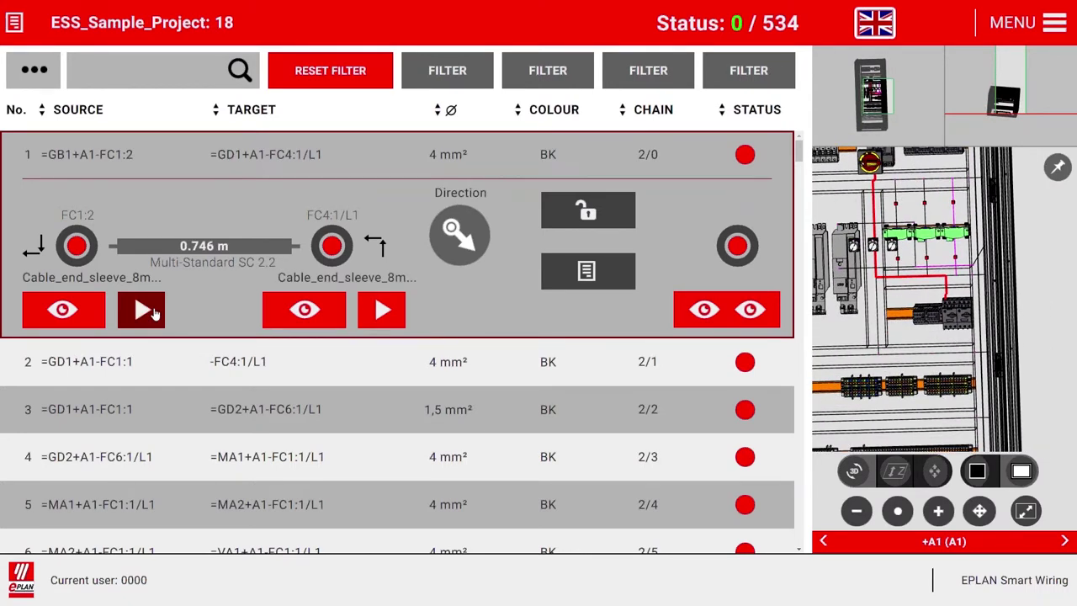
left_click(731, 311)
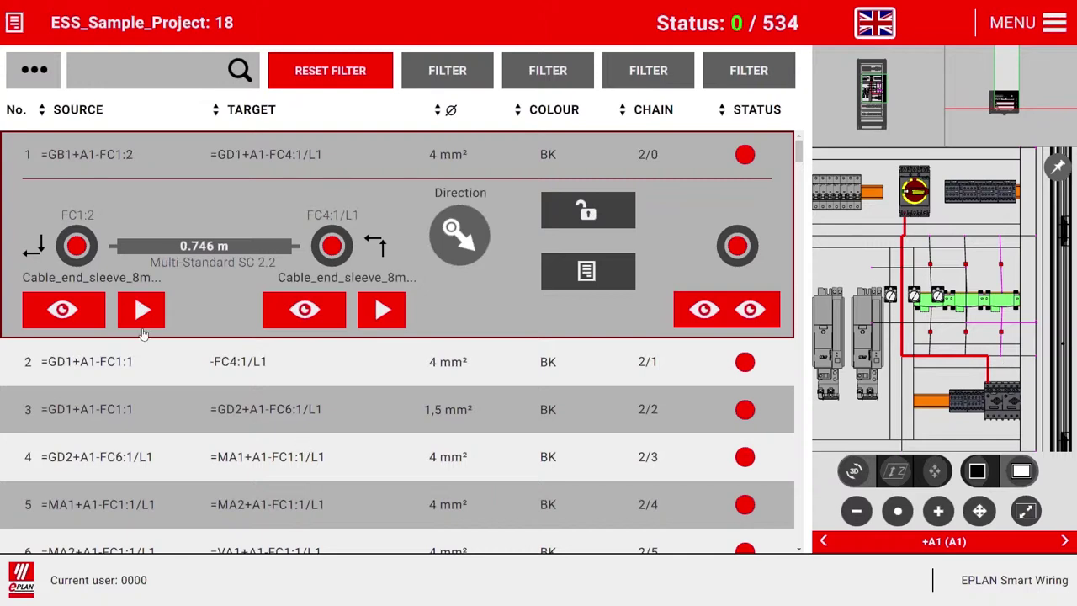
- Confirm wire 1's FC1:2 end as connected and expand wire 2's details
left_click(78, 246)
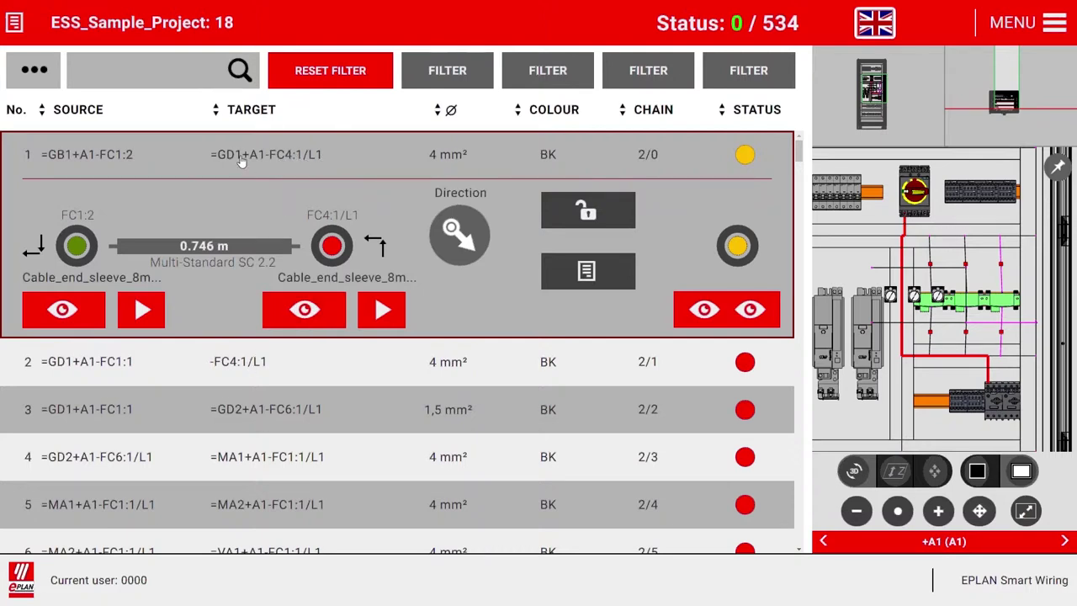
left_click(256, 154)
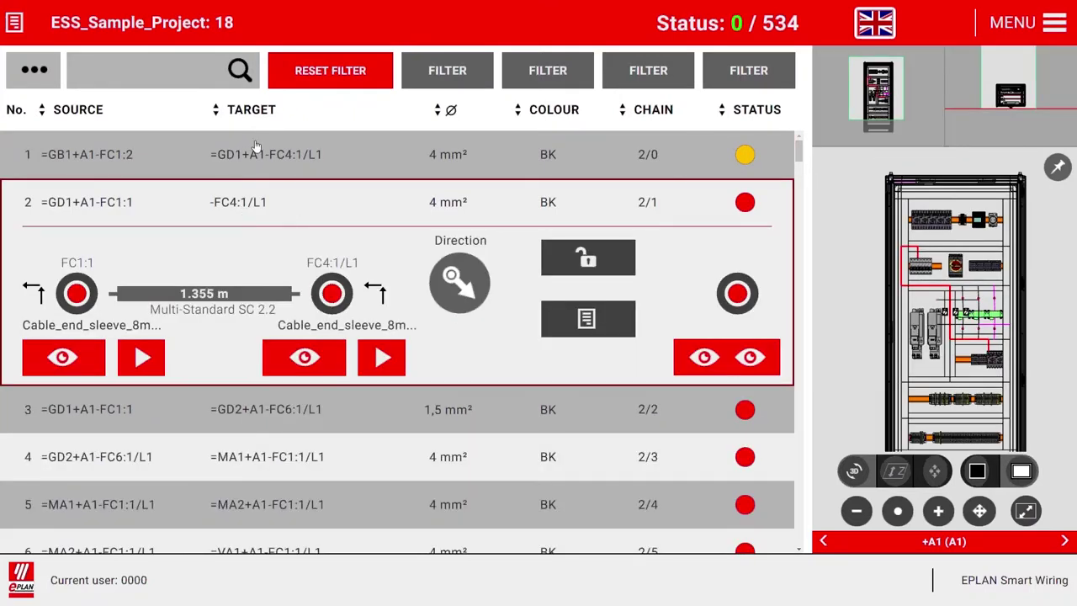
- Confirm the FC4:1/L1 ends of wires 1 and 2, previewing wire 2's route
left_click(262, 155)
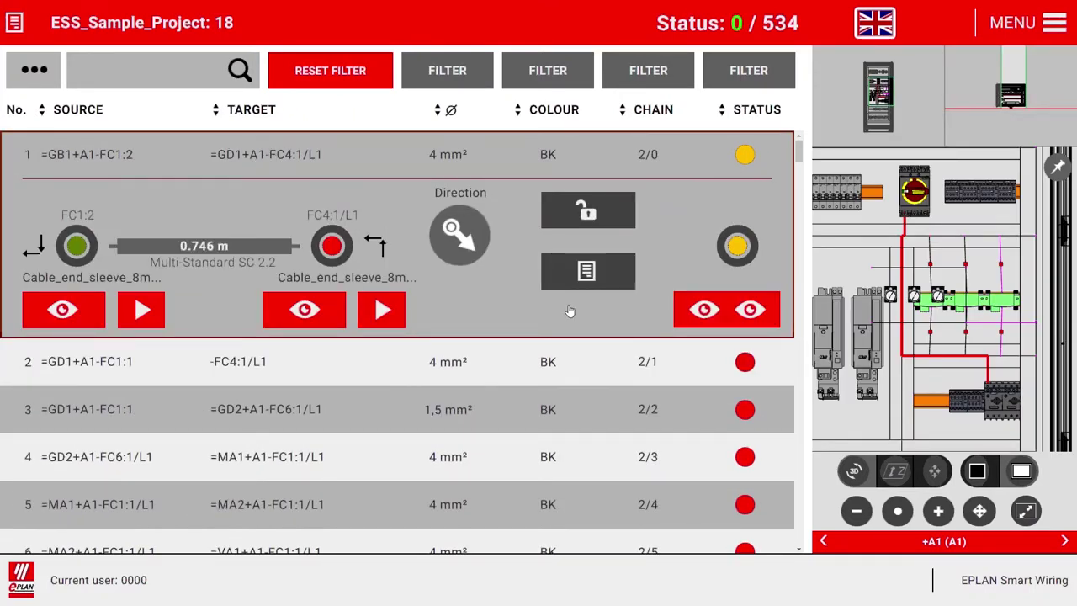
left_click(334, 249)
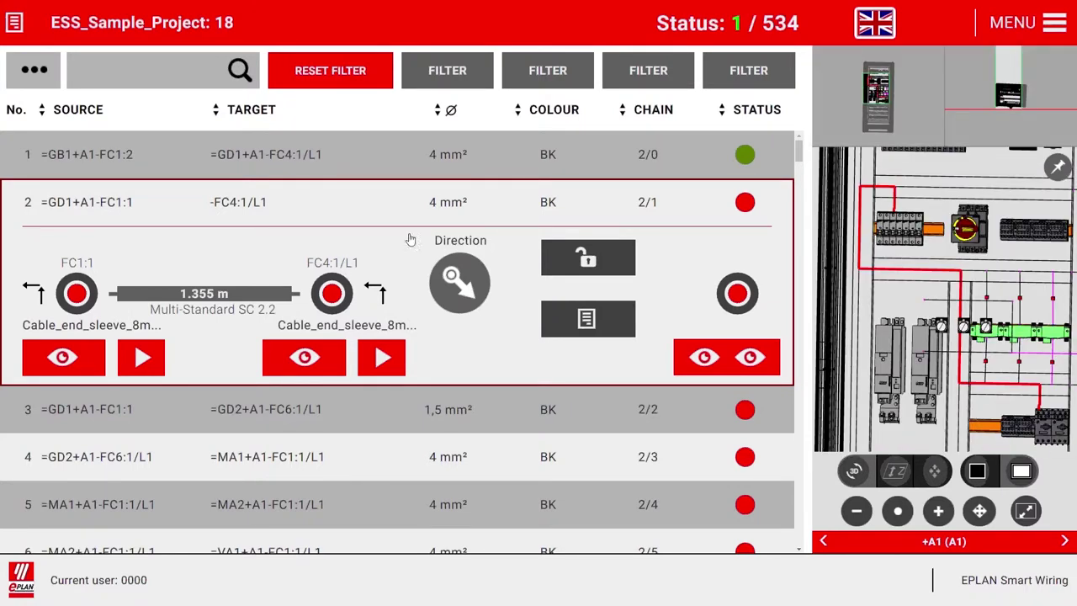
left_click(305, 358)
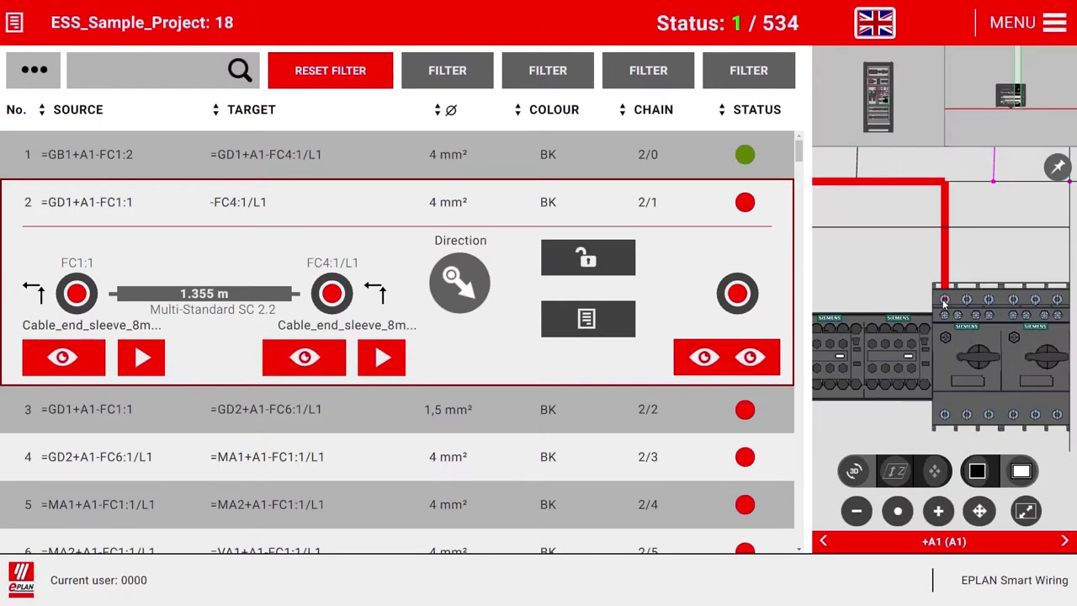
left_click(332, 294)
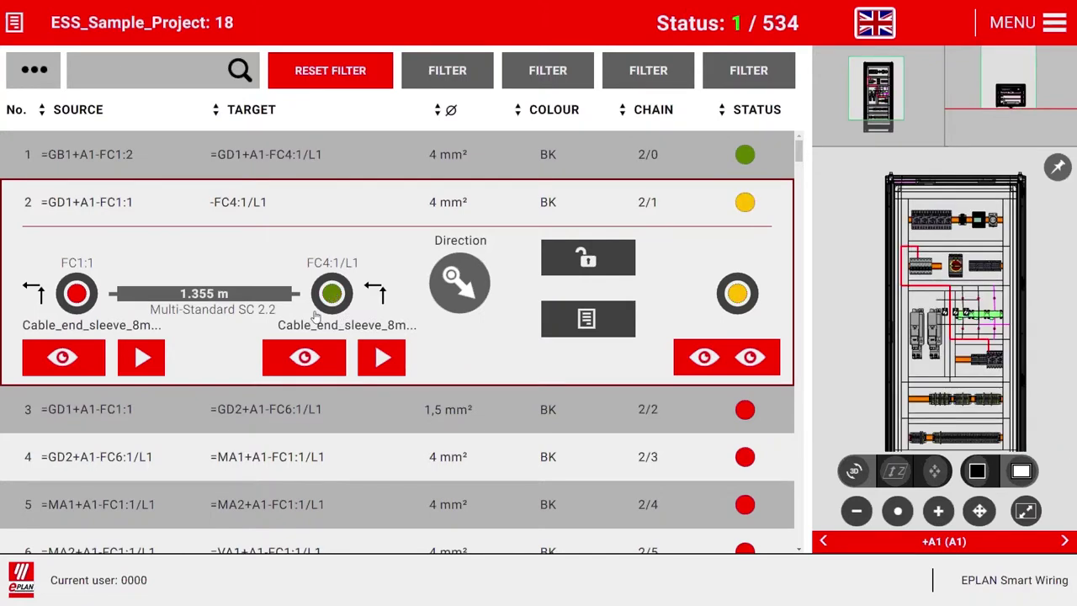
left_click(381, 359)
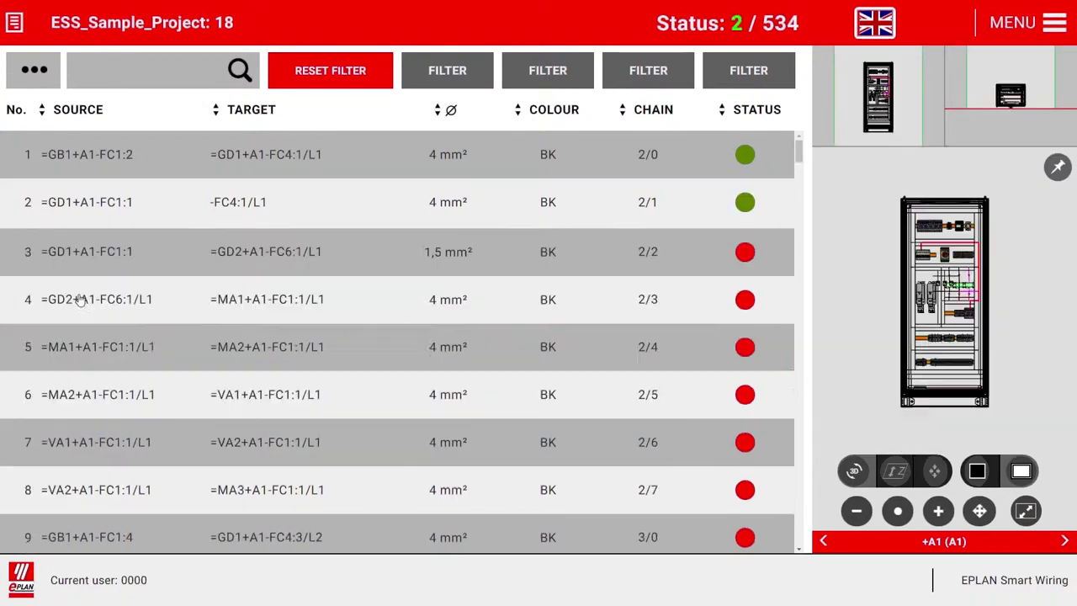
- Confirm wire 2's FC1:1 source end, completing the wire
left_click(80, 301)
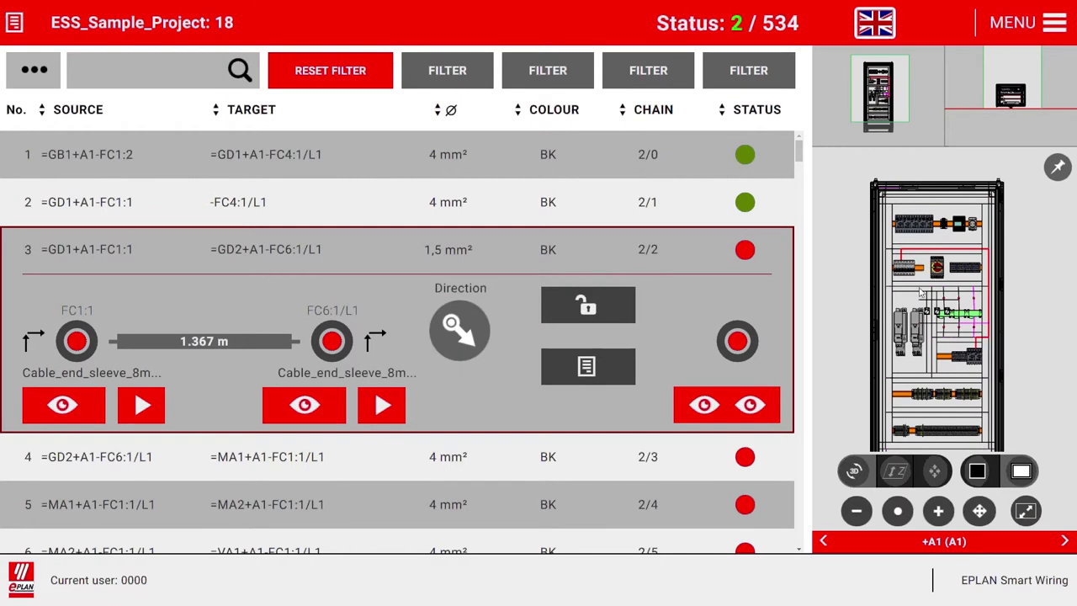
- Enter 'Could this route differently?' as the message content for wire 3
left_click(587, 366)
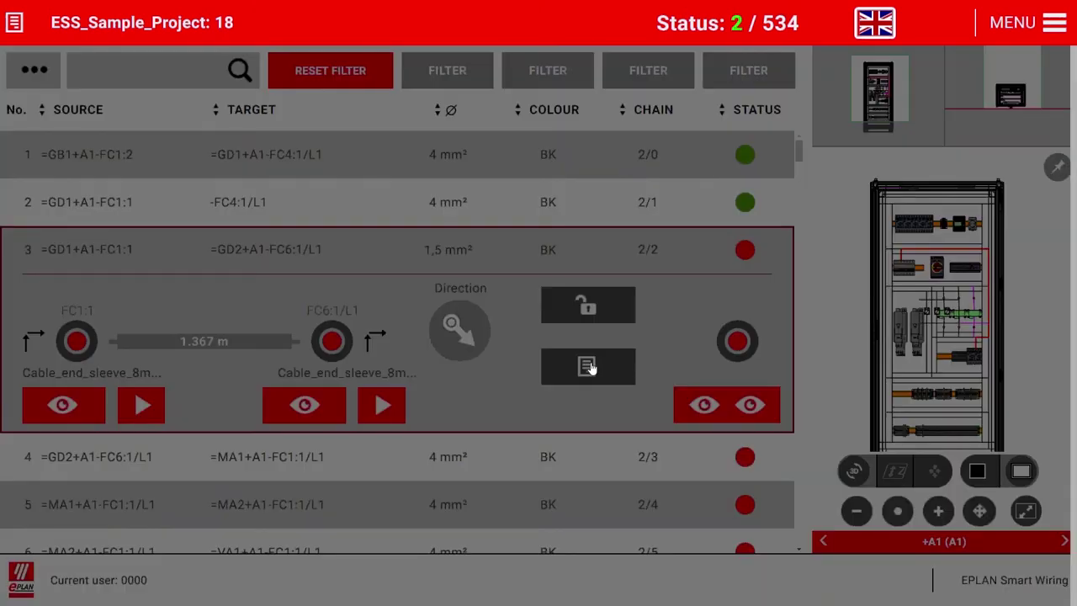
left_click(845, 186)
type("Co")
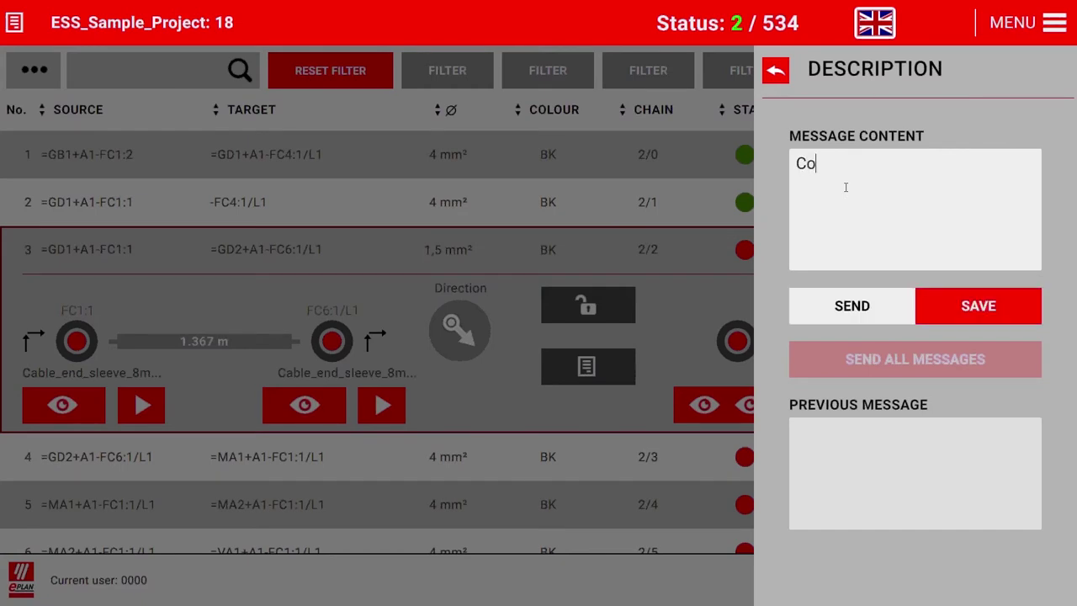
type("uld this ro")
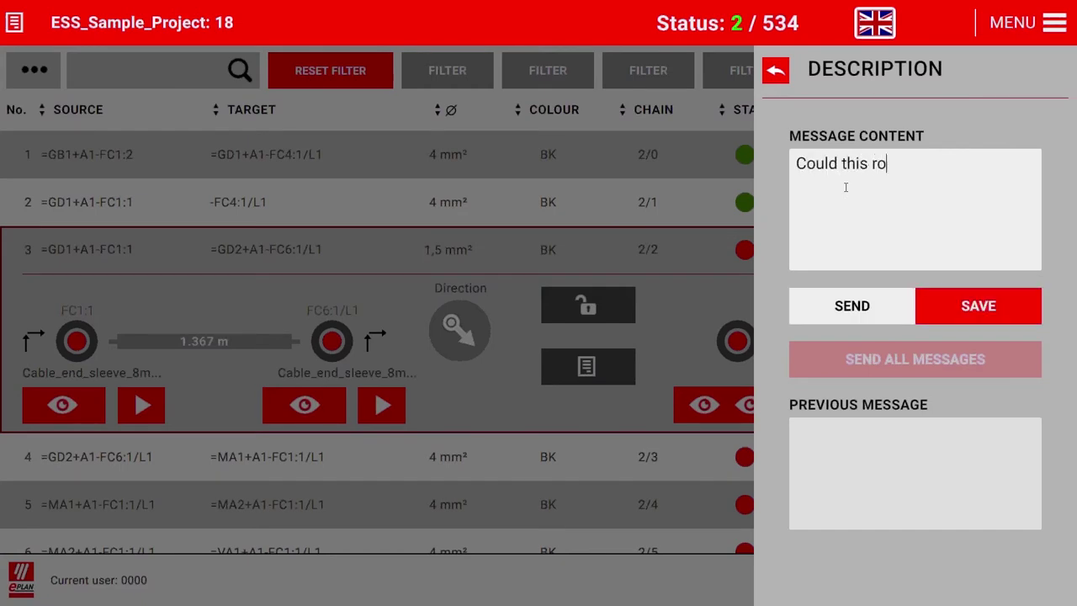
type("ute differen")
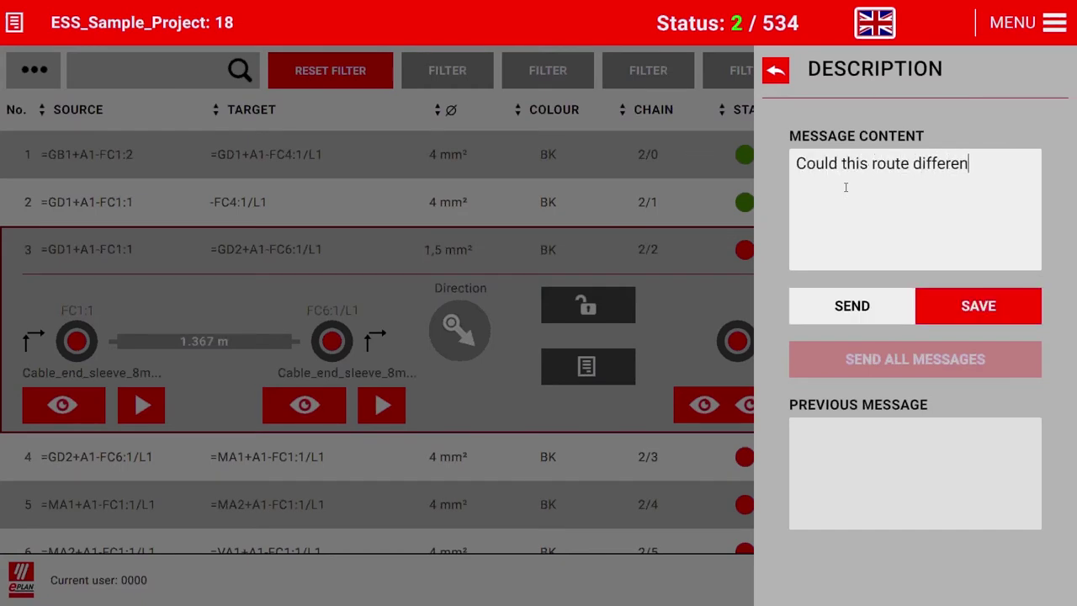
type("tly?")
- Close wire 3's Description panel with the back arrow
left_click(777, 74)
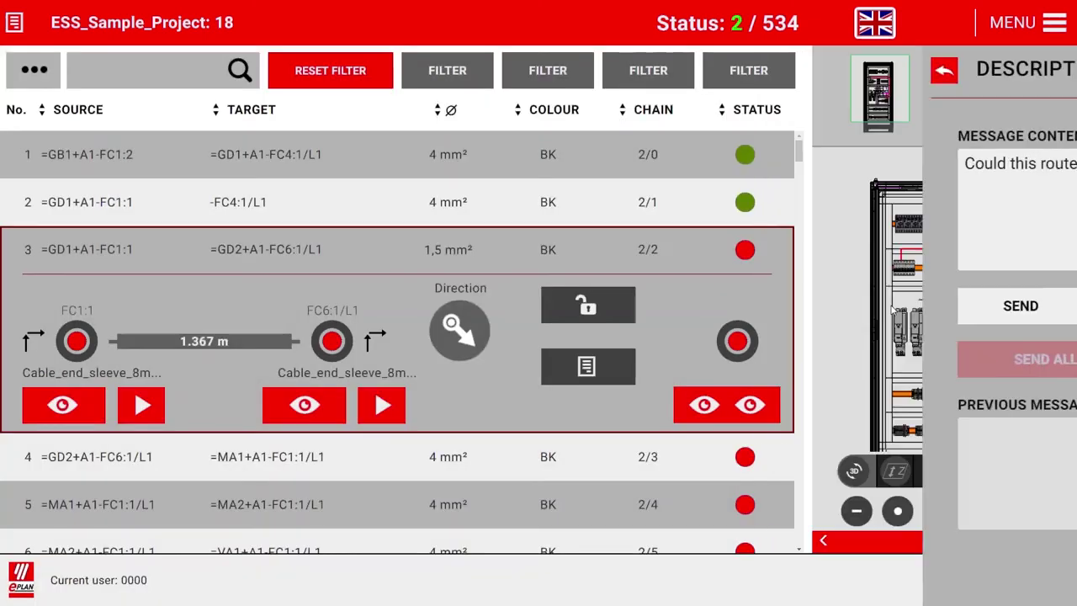